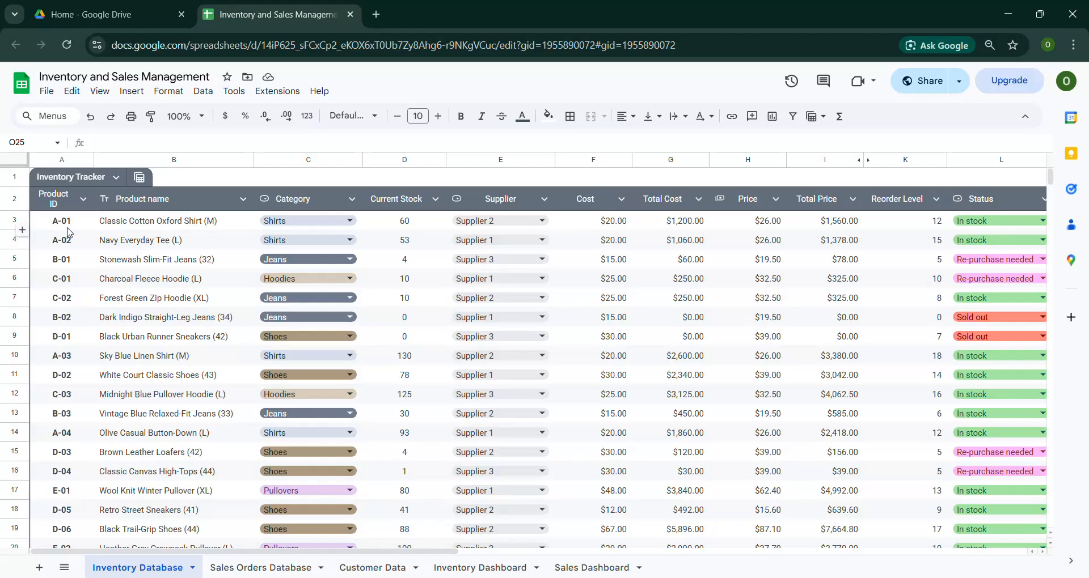
Step: Add an option X to the dropdown list of the Category column
left_click(225, 226)
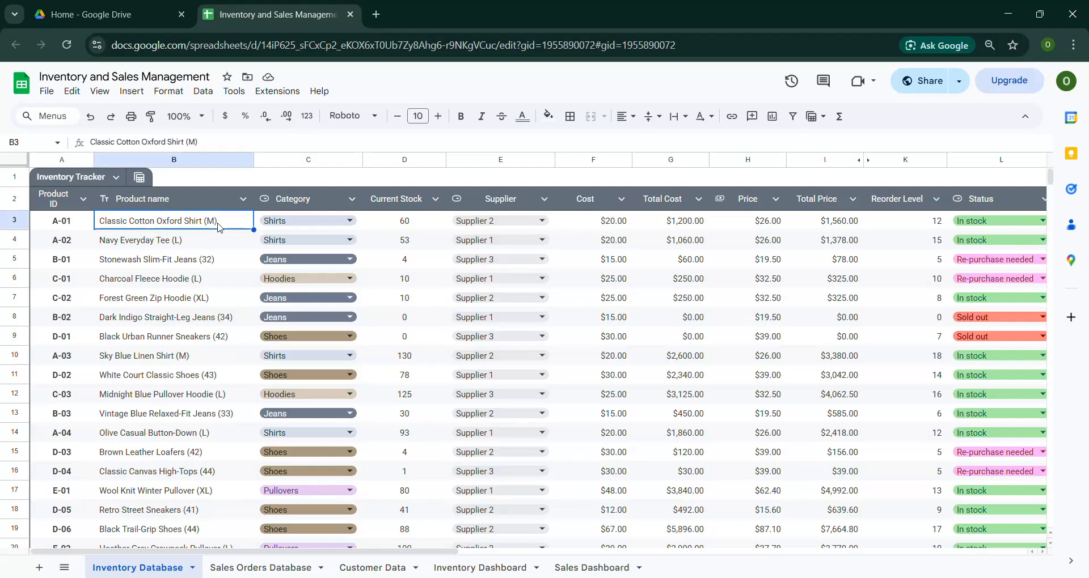
left_click(309, 226)
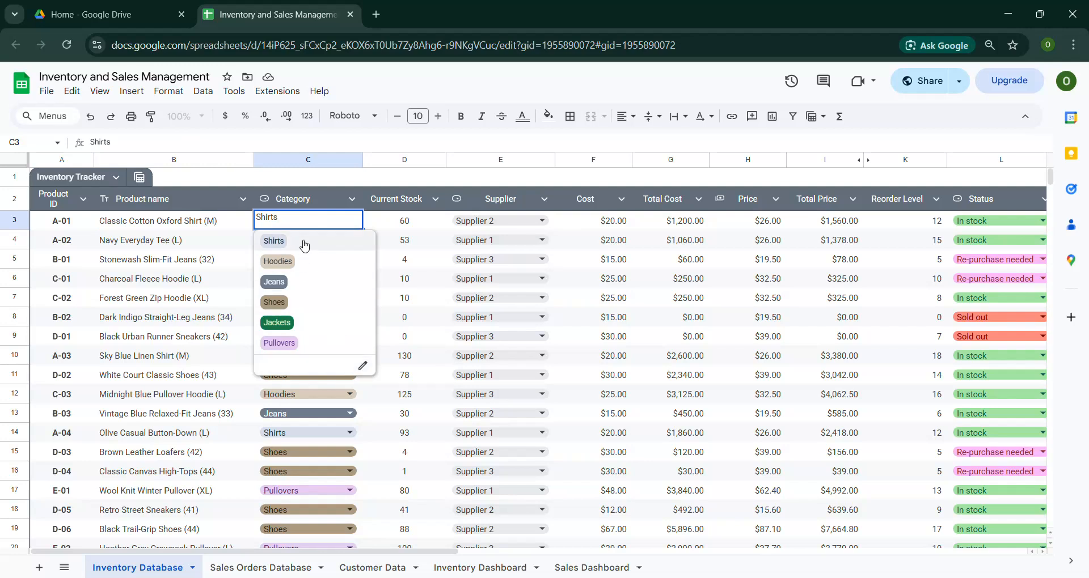
left_click(401, 272)
left_click(350, 222)
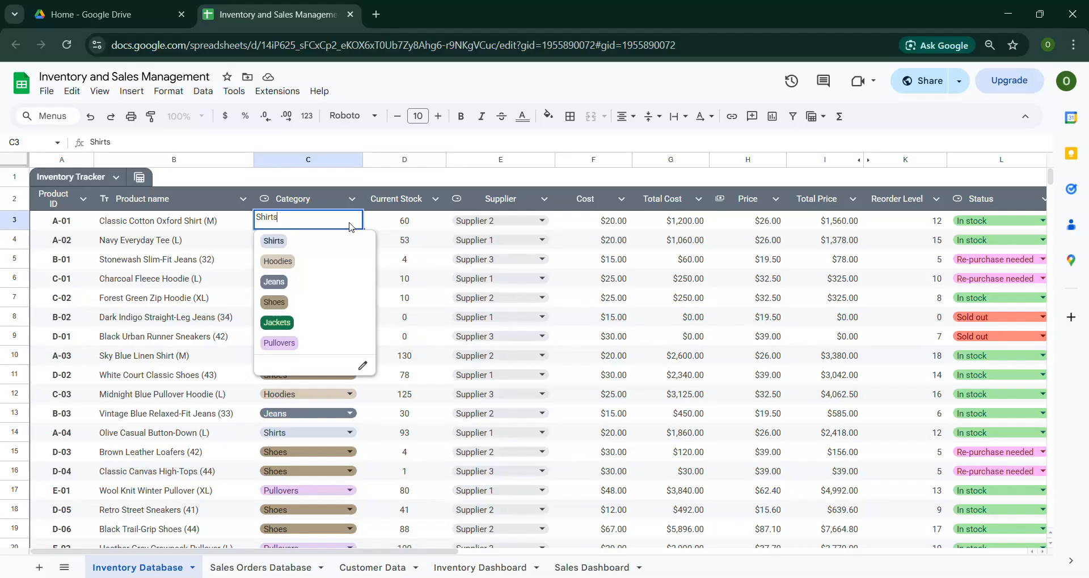
left_click(372, 370)
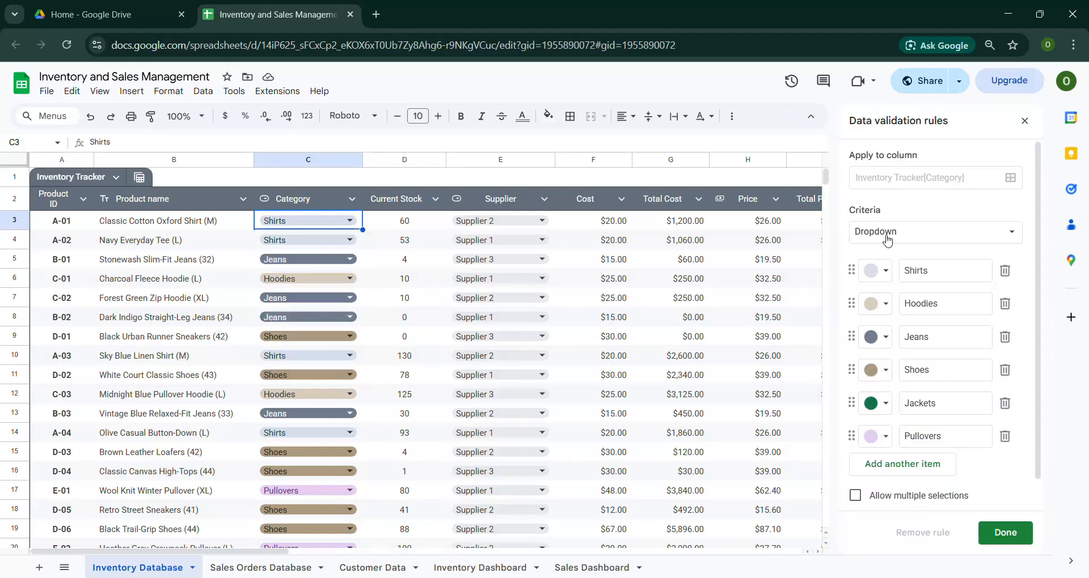
scroll(920, 250, "down", 1)
left_click(907, 436)
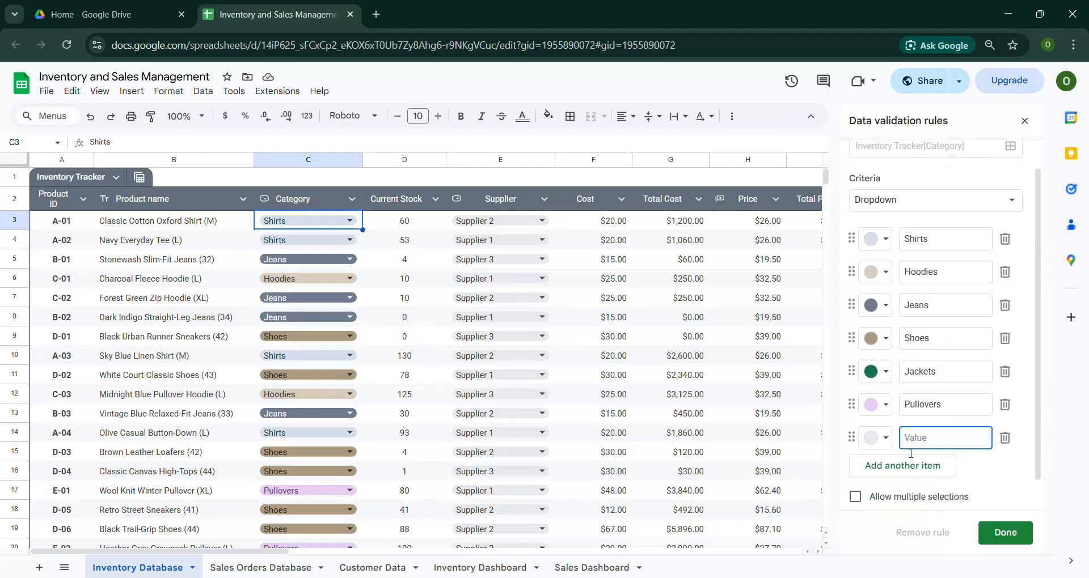
left_click(1010, 530)
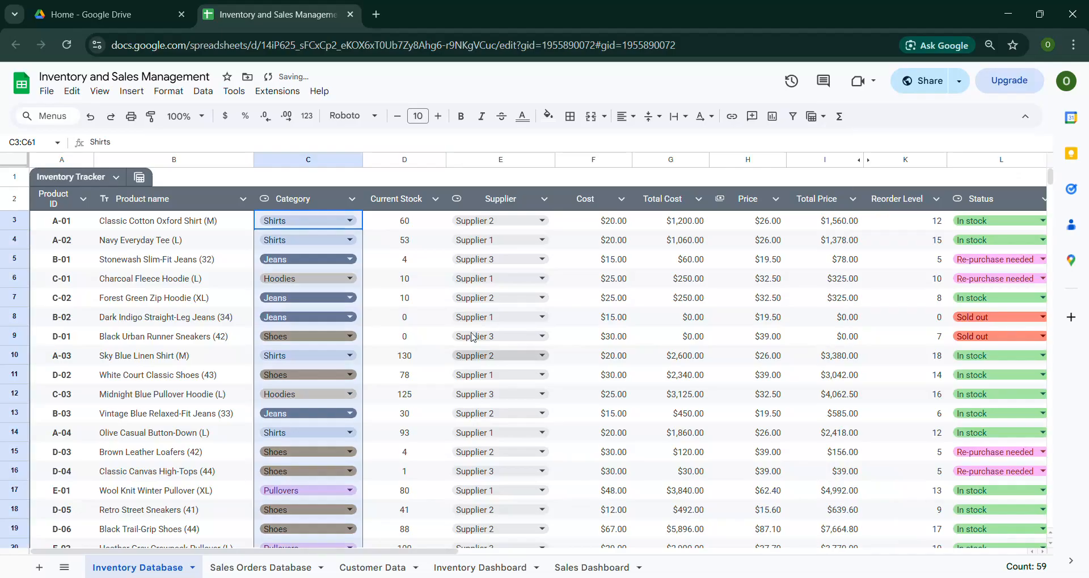
Step: Try X as the category of product A-01 and undo that change
left_click(349, 220)
left_click(273, 372)
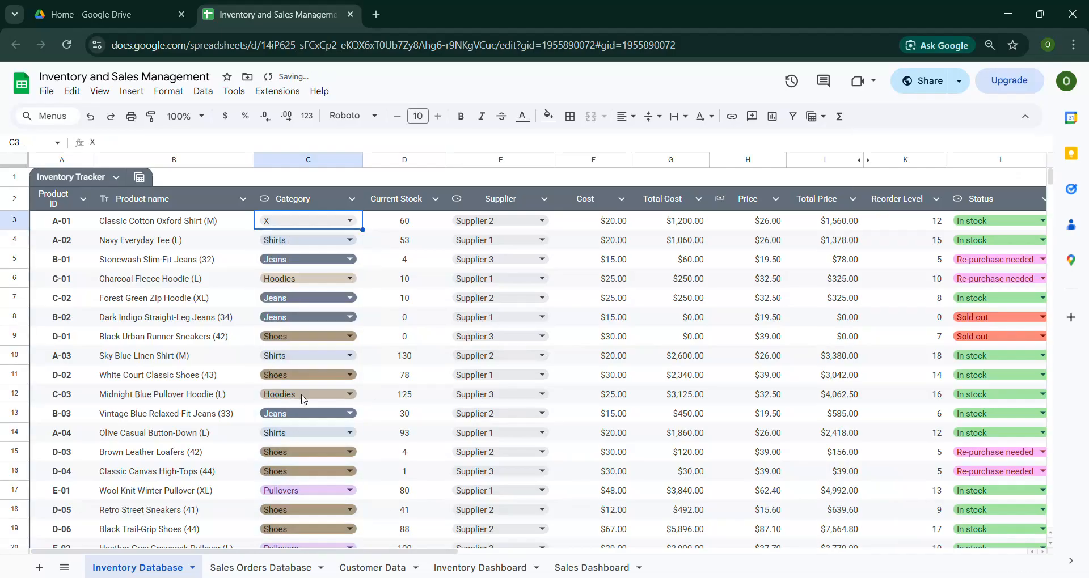
key("ctrl+z")
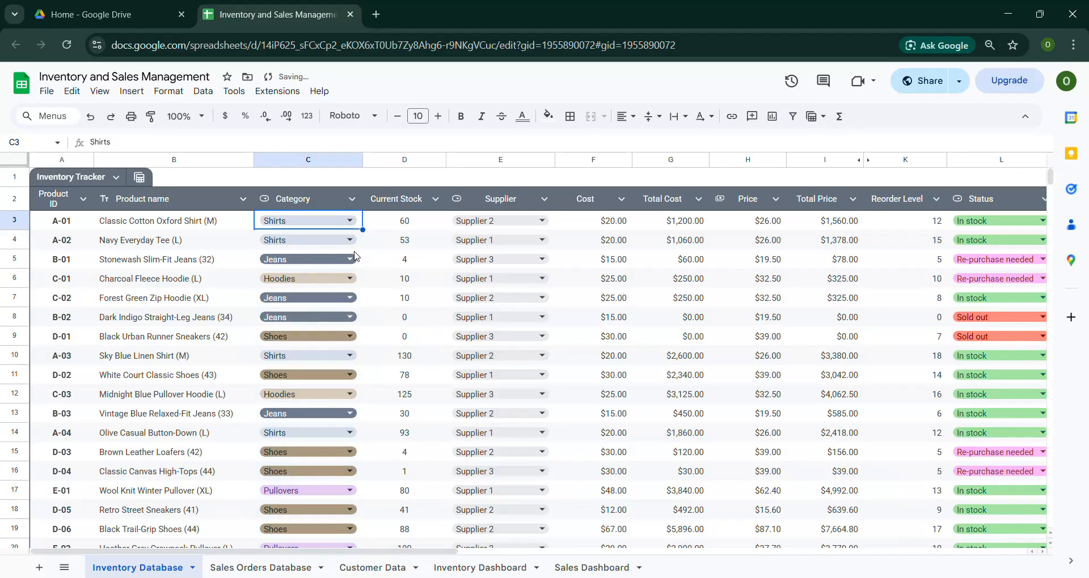
Step: Review the category choices for product A-01 and examine the Current Stock values
left_click(348, 228)
left_click(425, 227)
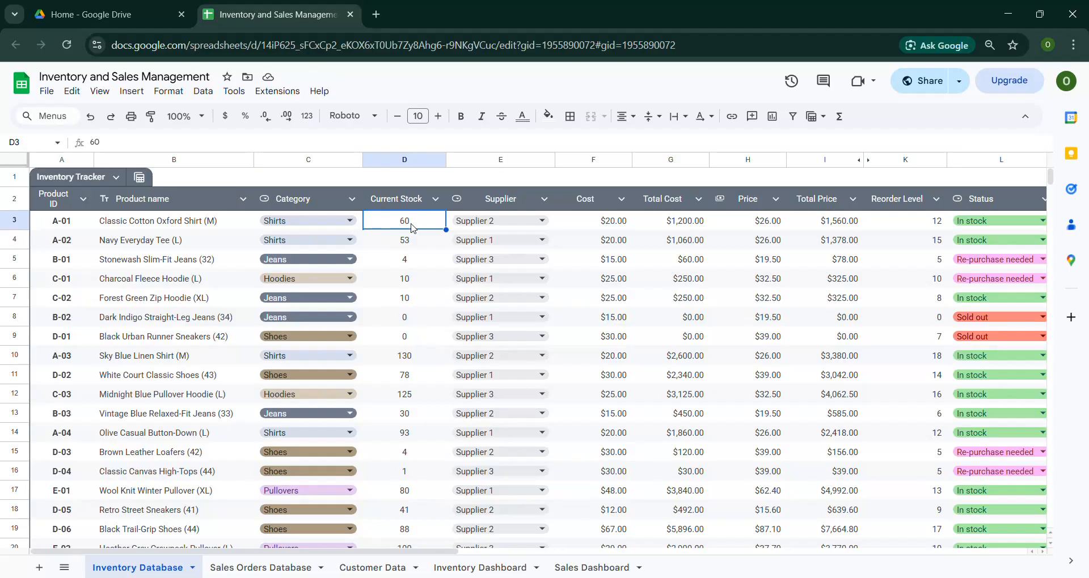
scroll(413, 275, "down", 1)
scroll(413, 275, "up", 1)
scroll(416, 289, "down", 1)
scroll(416, 289, "up", 1)
Step: Examine the Supplier column's dropdown choices and its data validation rules, leaving them unedited
left_click(516, 163)
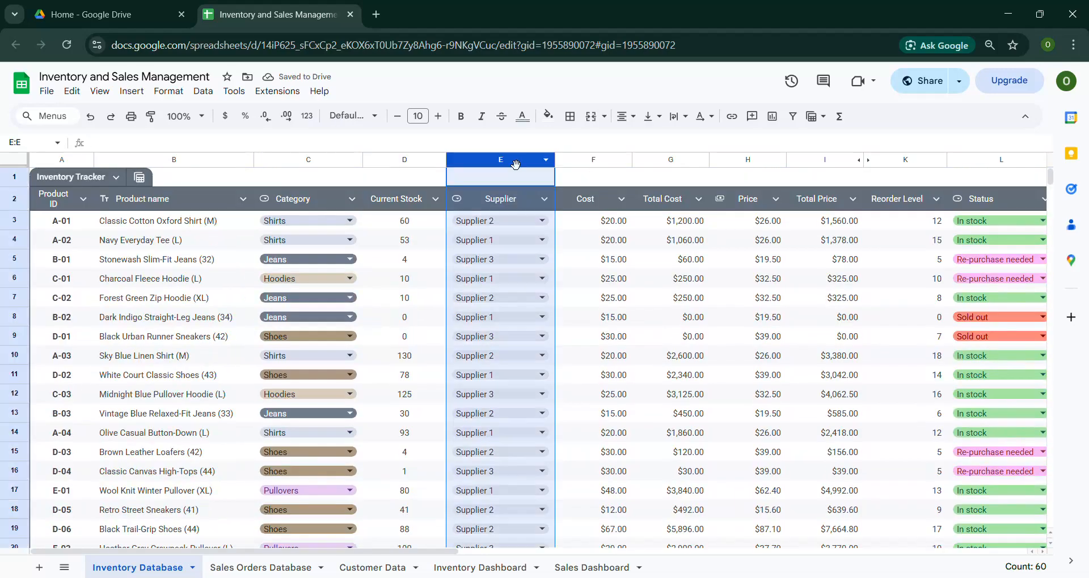
left_click(544, 240)
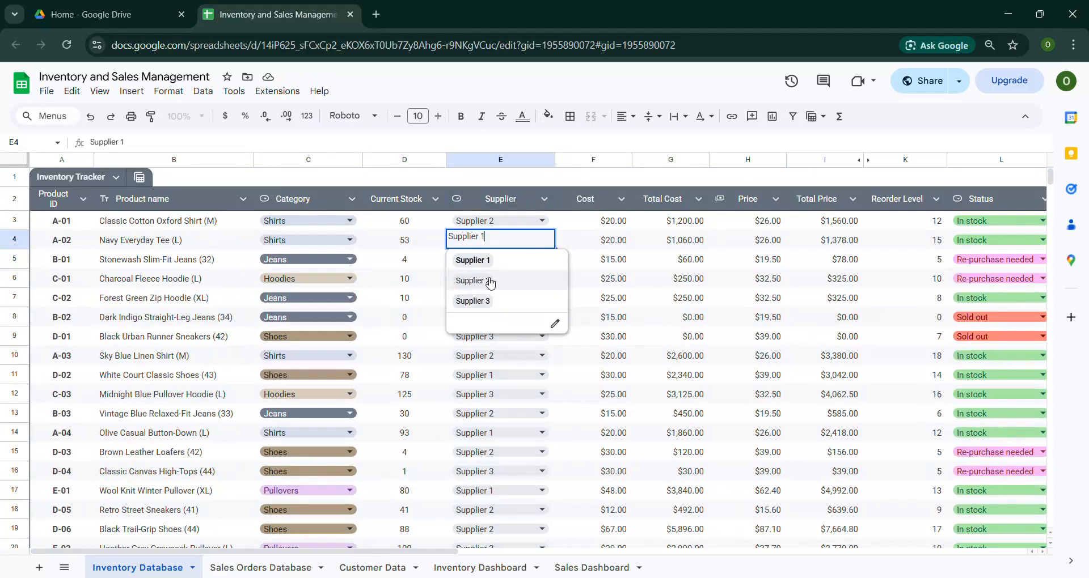
left_click(547, 376)
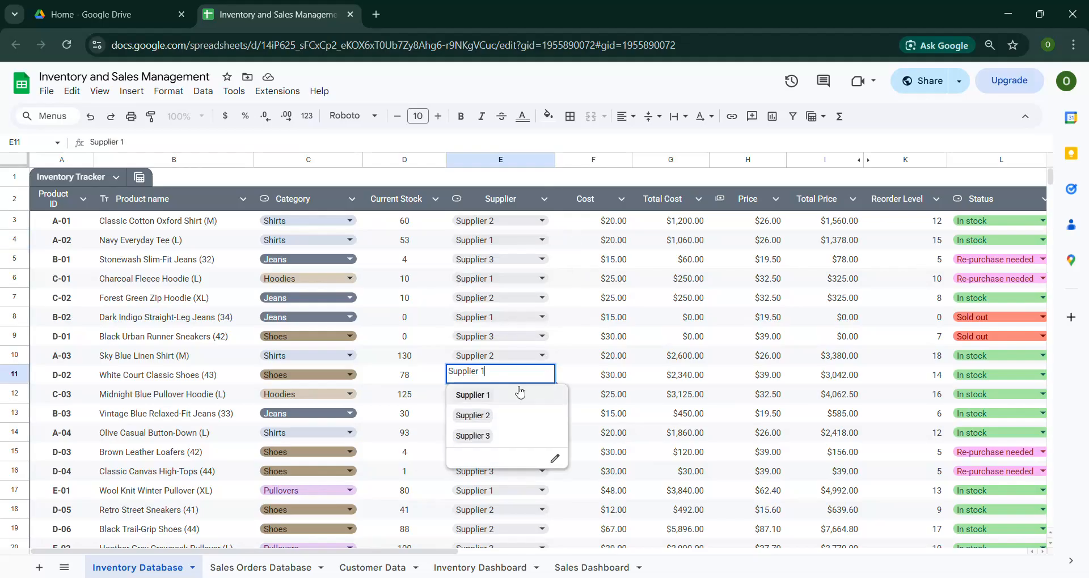
left_click(555, 458)
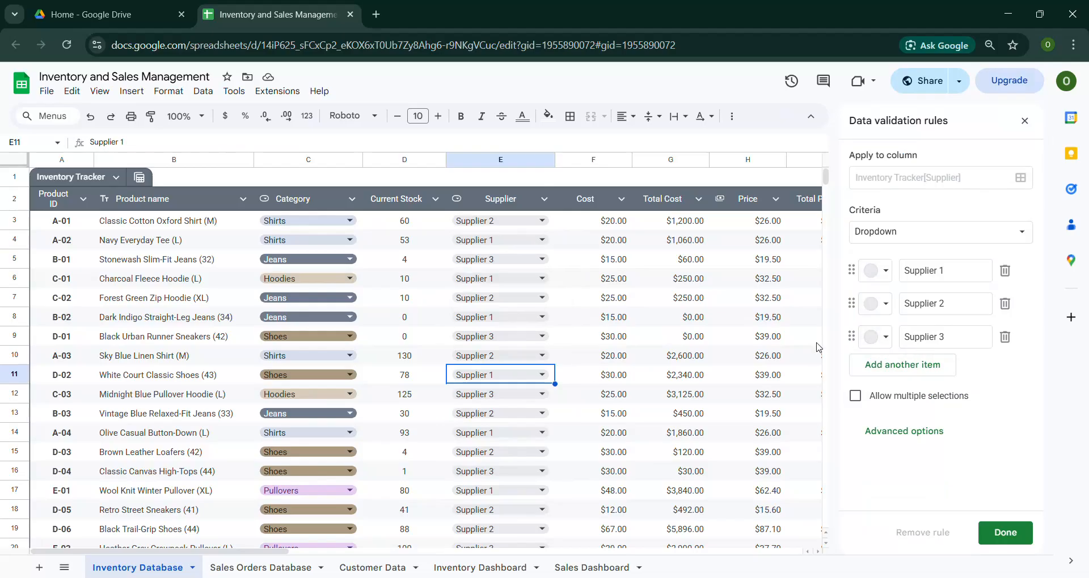
left_click(572, 342)
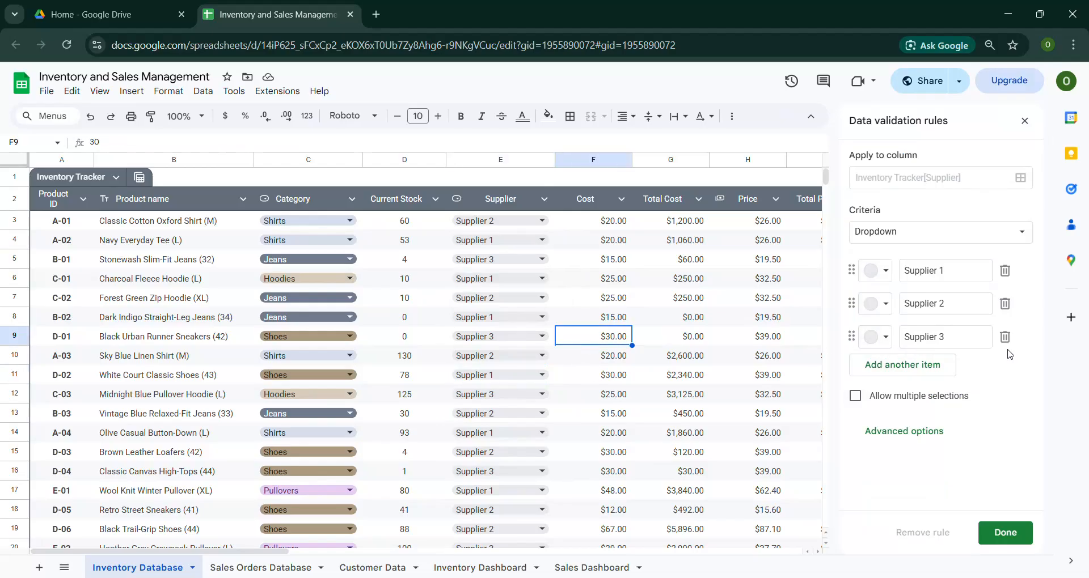
left_click(1025, 123)
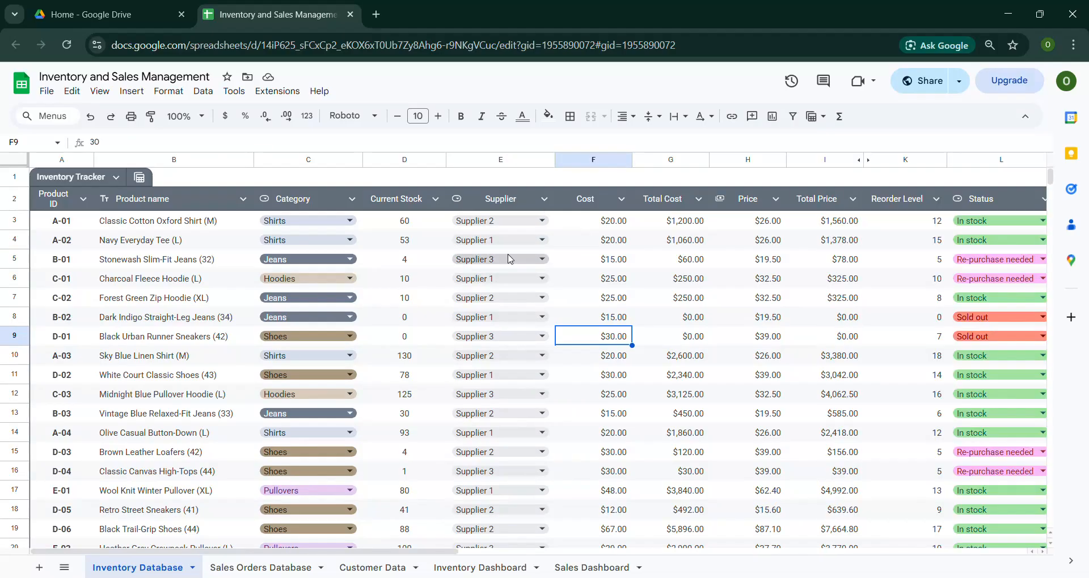
Step: Filter the Supplier column to show only Supplier 1 products and look through the filtered rows
left_click(544, 199)
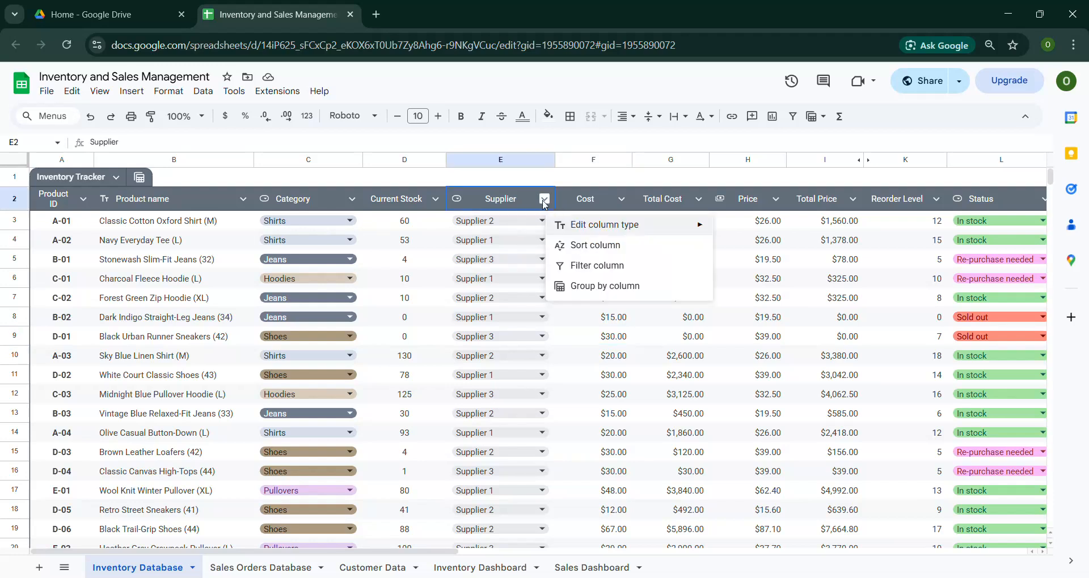
left_click(561, 267)
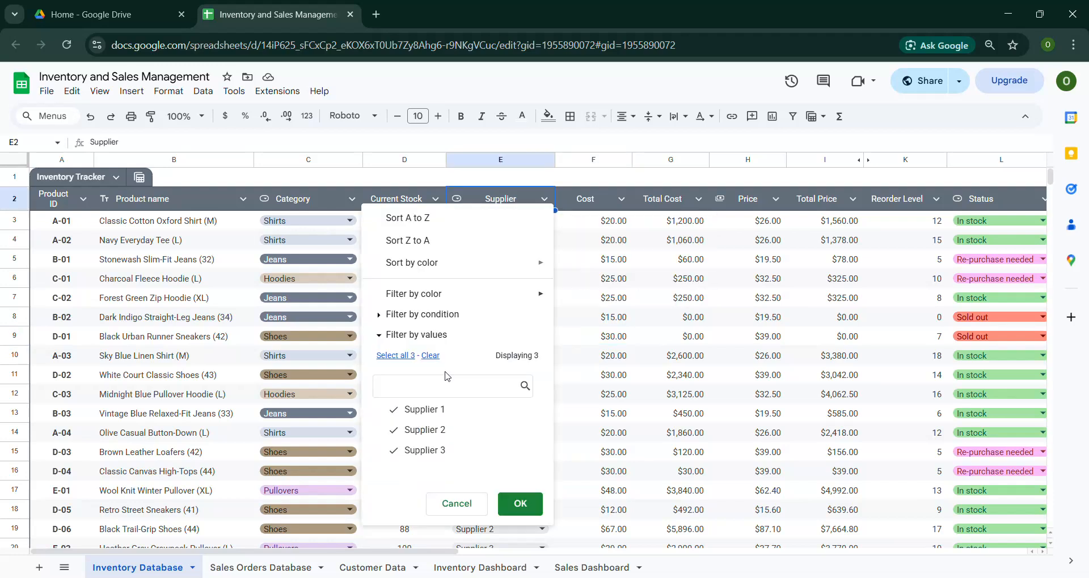
left_click(430, 430)
left_click(431, 450)
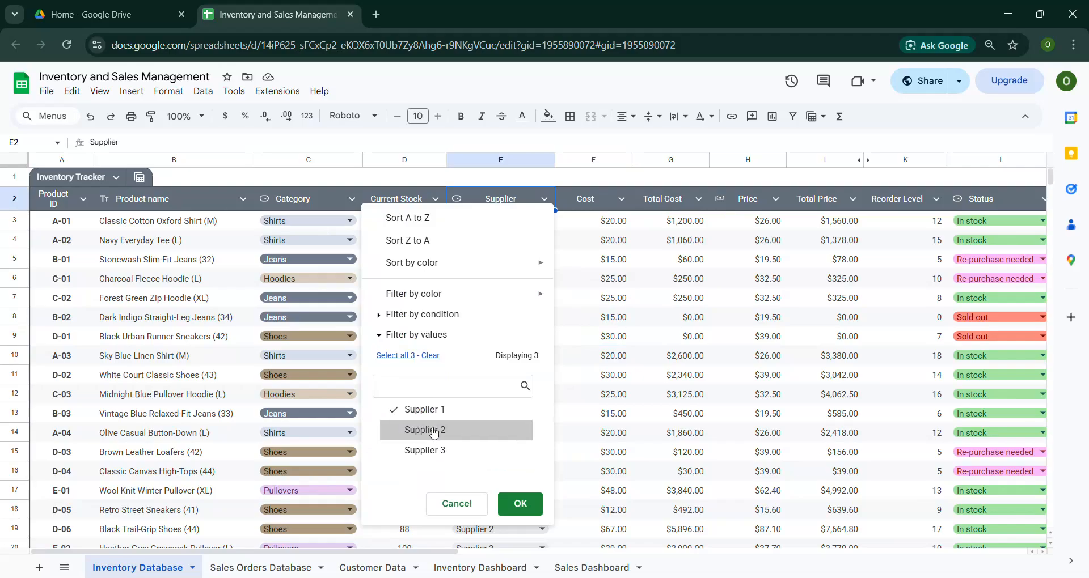
left_click(520, 504)
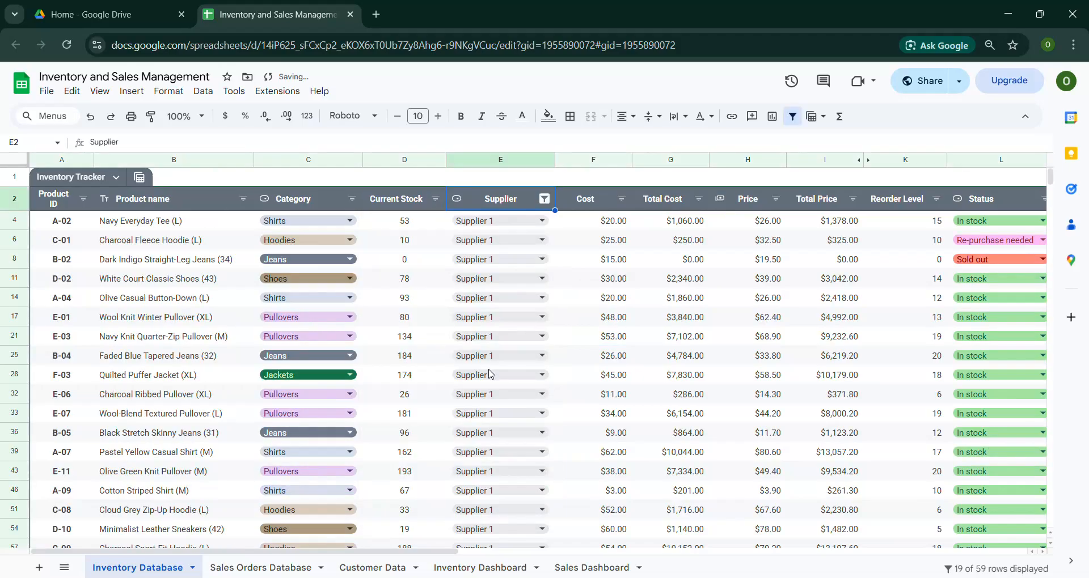
scroll(476, 355, "down", 5)
scroll(477, 355, "up", 3)
Step: Reset the Supplier filter to include all three suppliers
left_click(546, 200)
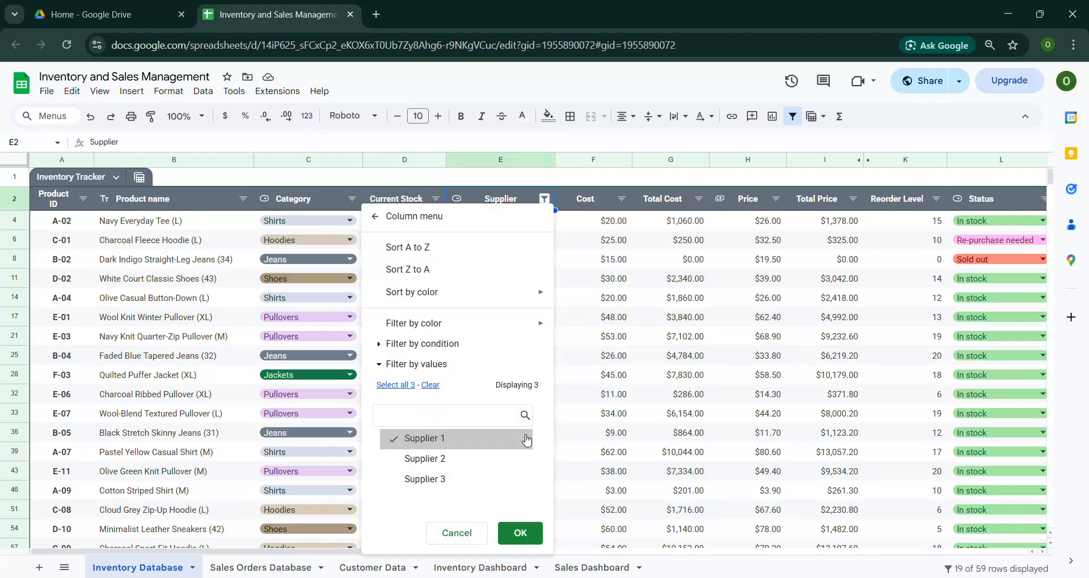
left_click(425, 438)
left_click(433, 458)
left_click(432, 444)
left_click(436, 479)
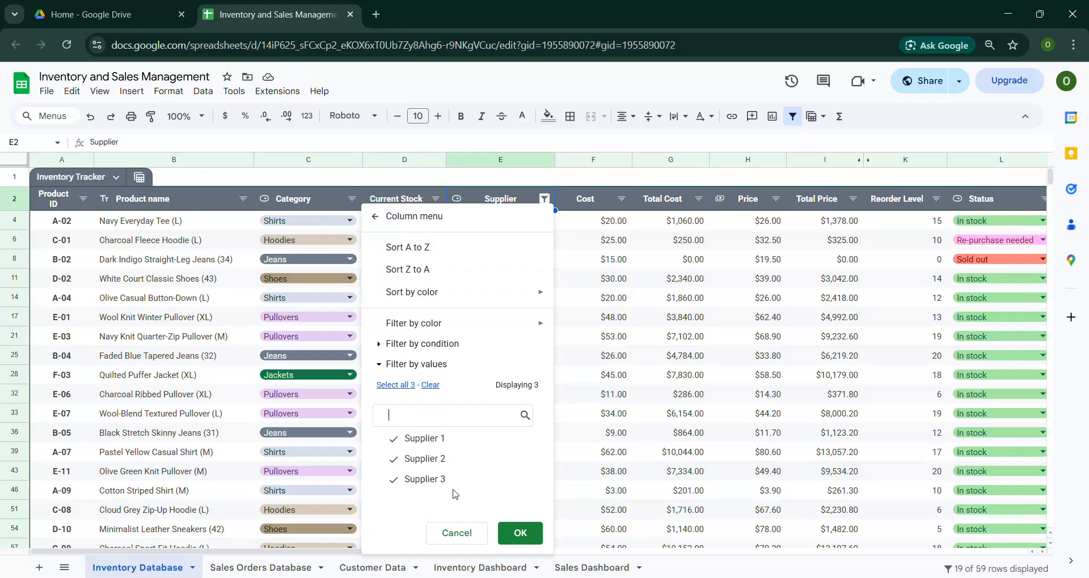
left_click(434, 386)
left_click(406, 387)
left_click(496, 533)
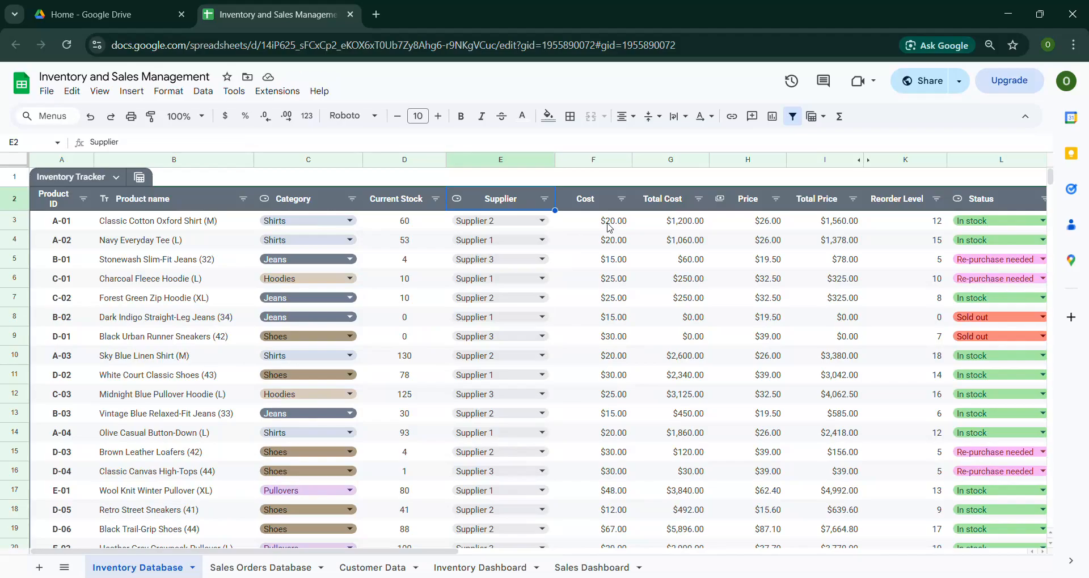
Step: Inspect the Cost and Current Stock cells of product A-01 and the Total Cost formula that multiplies them
left_click(609, 227)
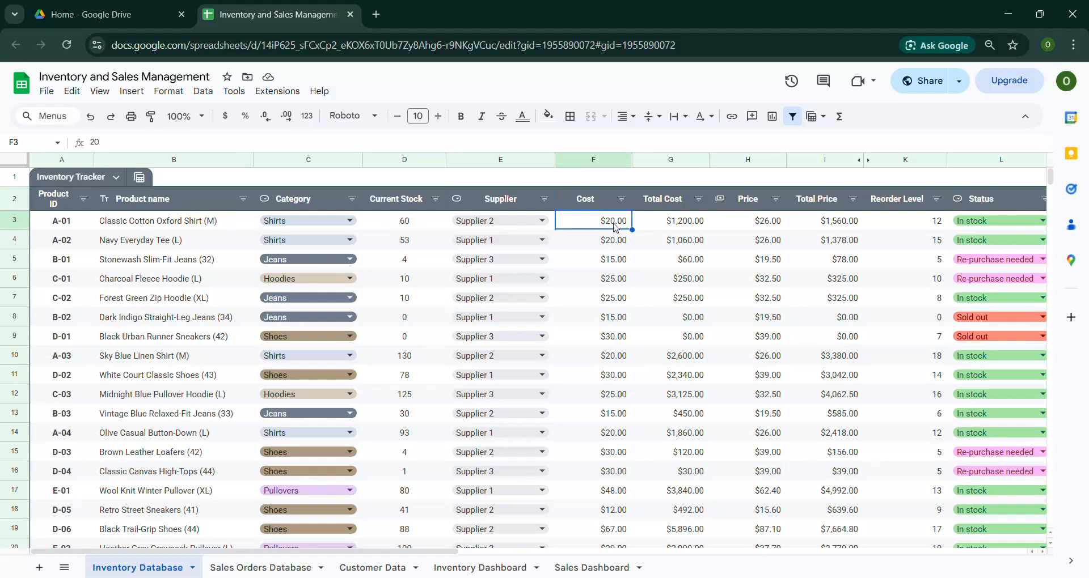
left_click(685, 221)
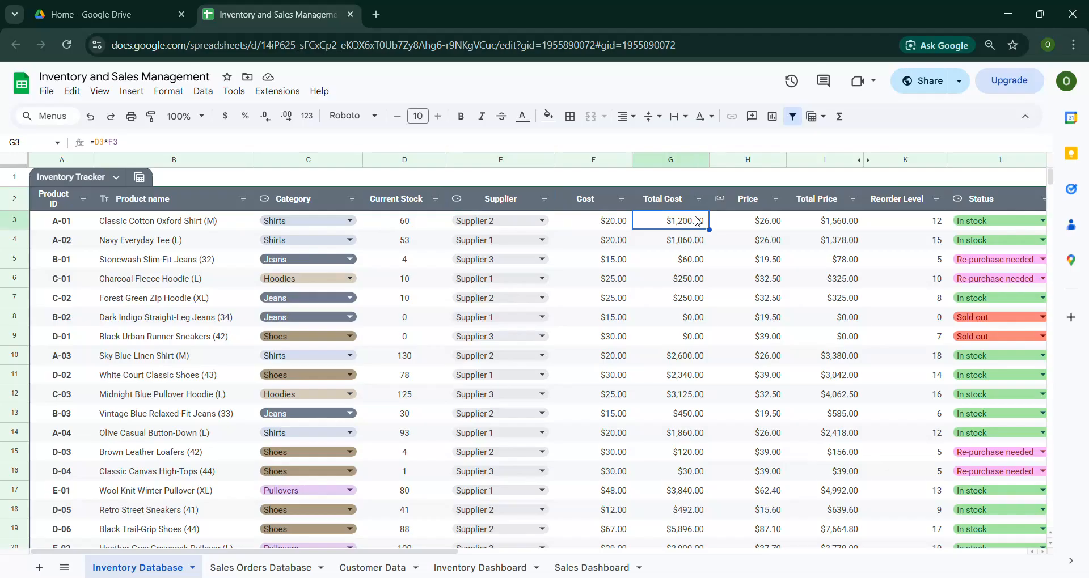
left_click(416, 224)
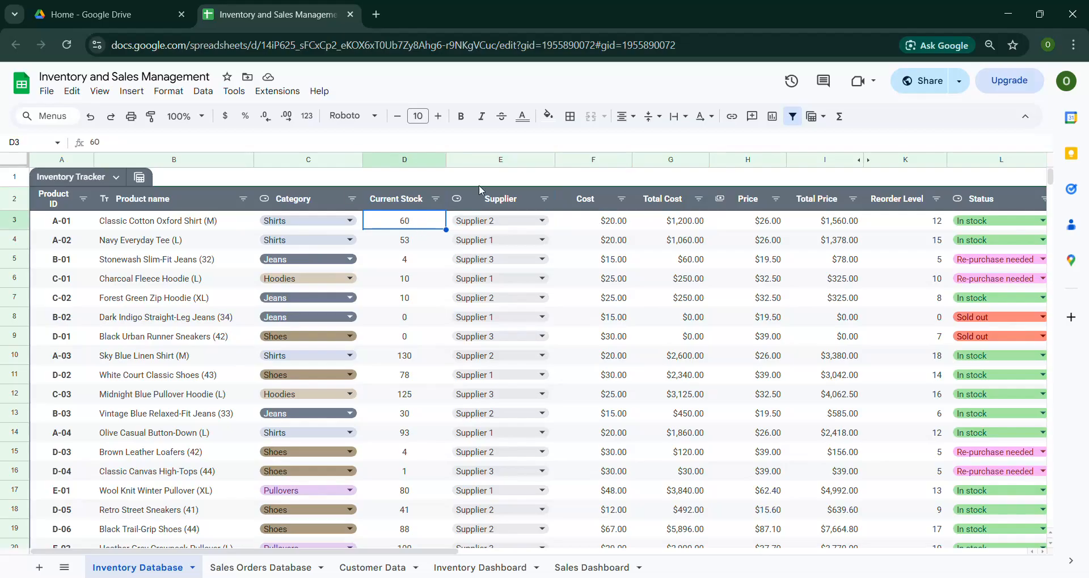
left_click(638, 227)
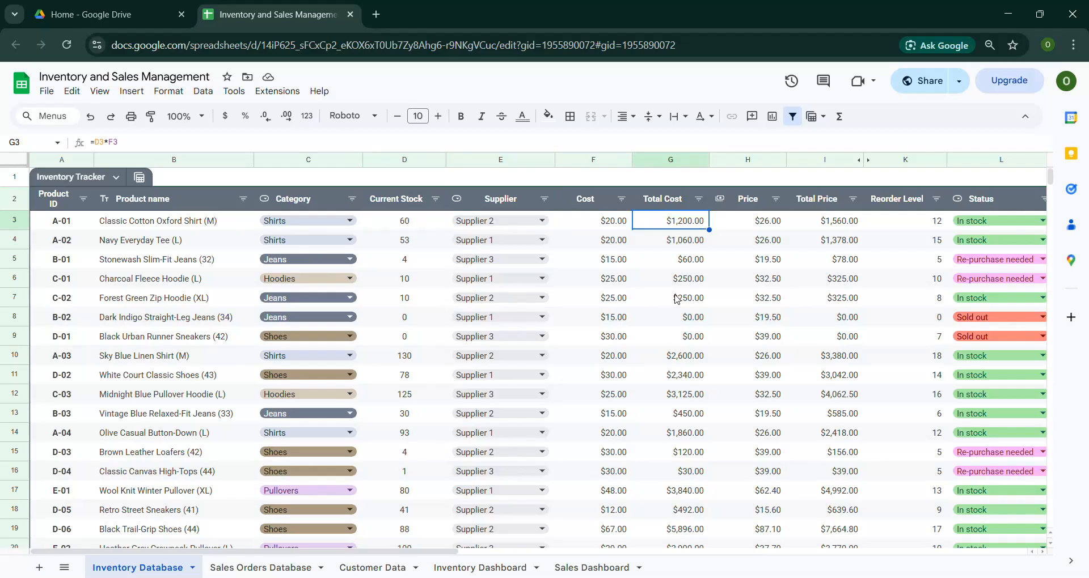
Step: Inspect the Price formulas in H3 and H5 and the Total Price formula in I3
left_click(754, 224)
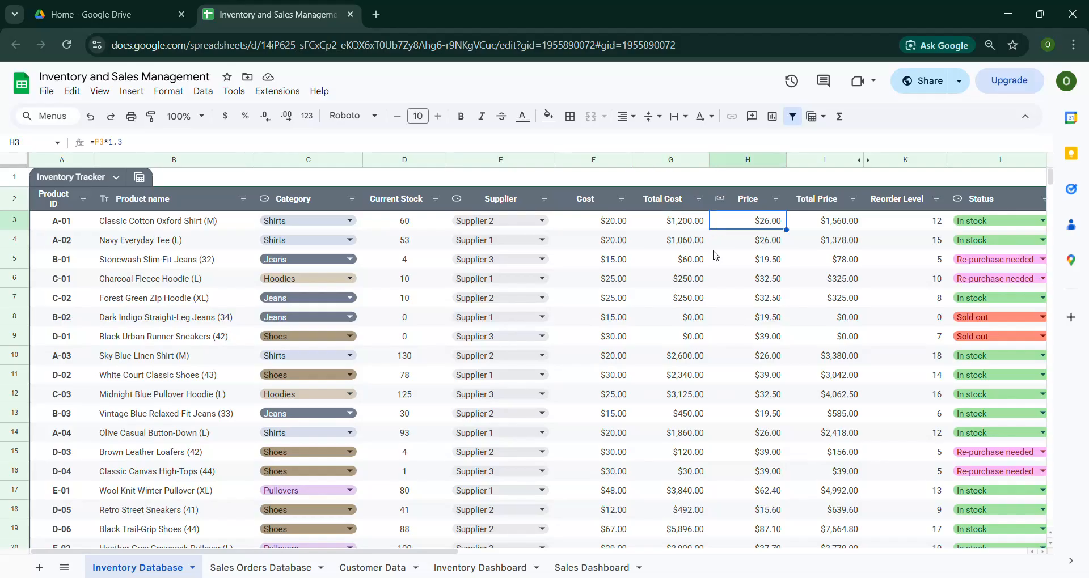
left_click(673, 223)
left_click_drag(754, 224, 820, 226)
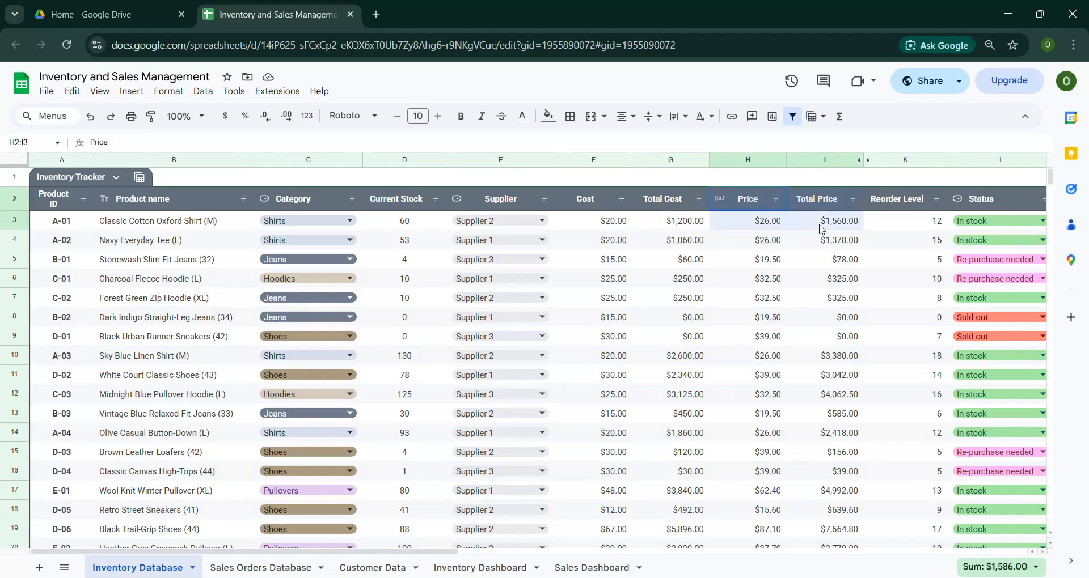
left_click(759, 226)
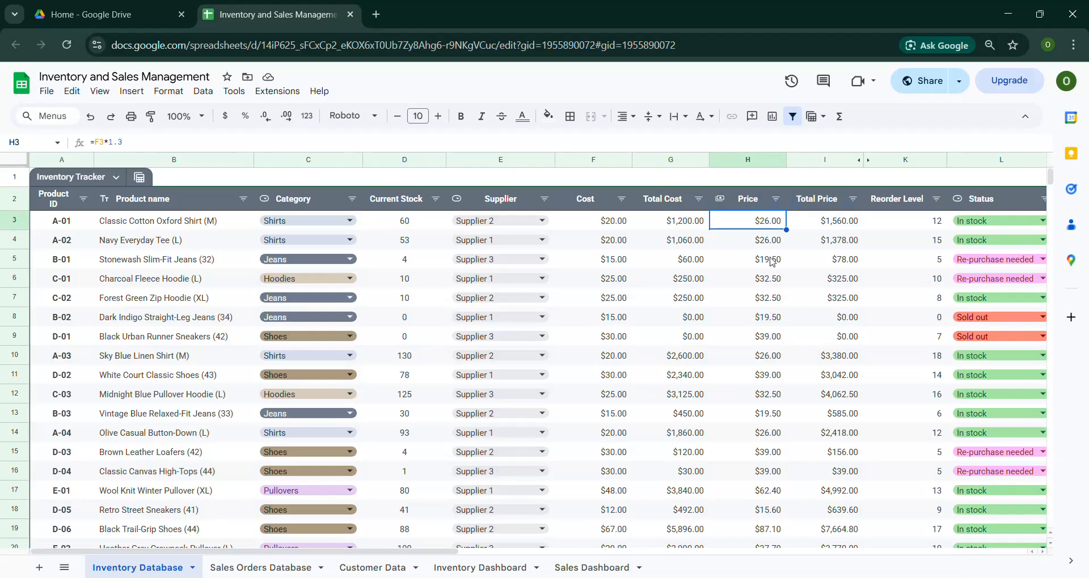
key("Return")
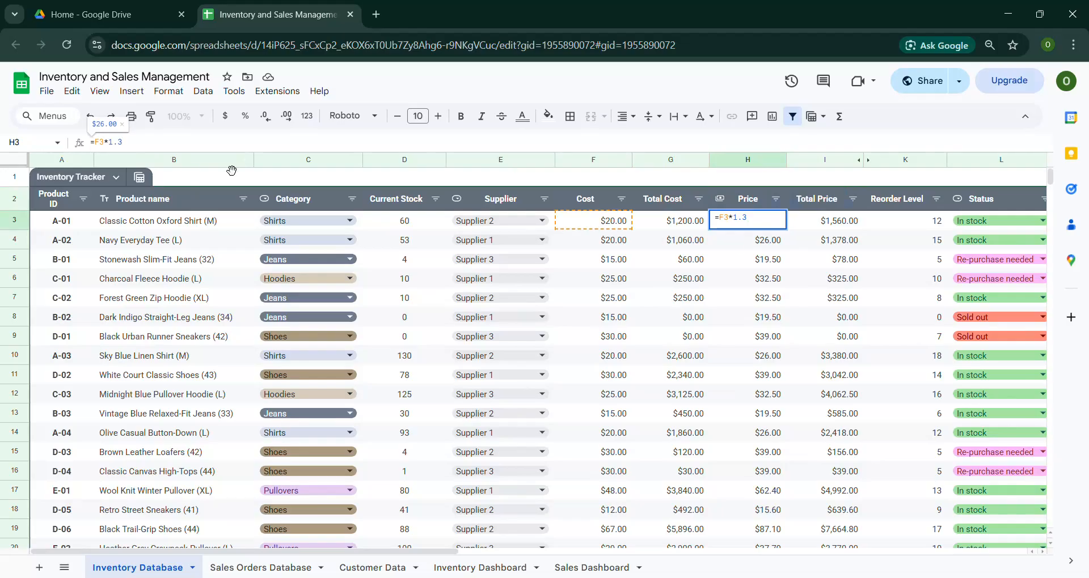
scroll(769, 351, "down", 10)
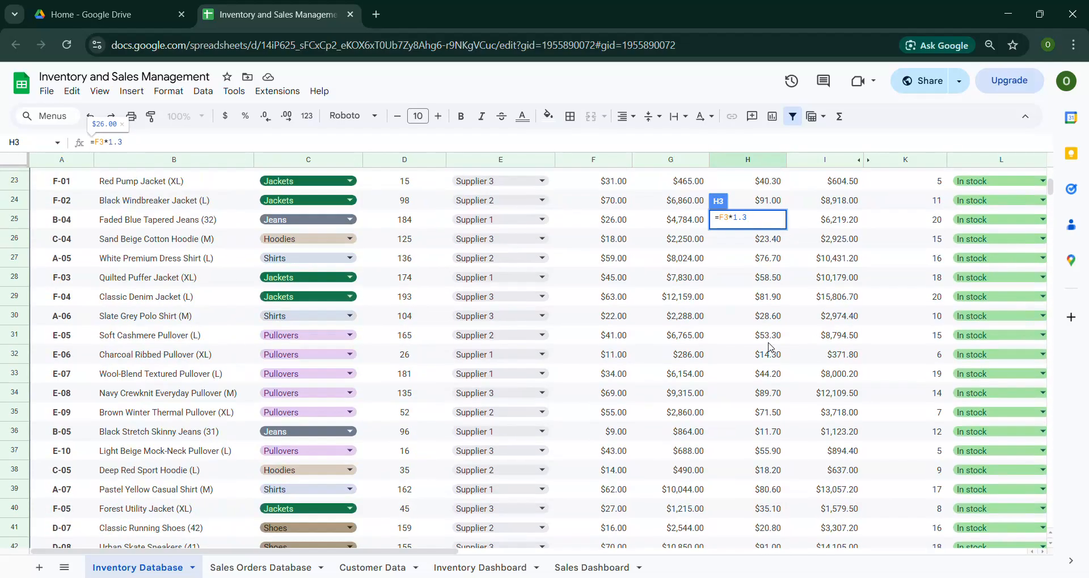
scroll(771, 347, "up", 10)
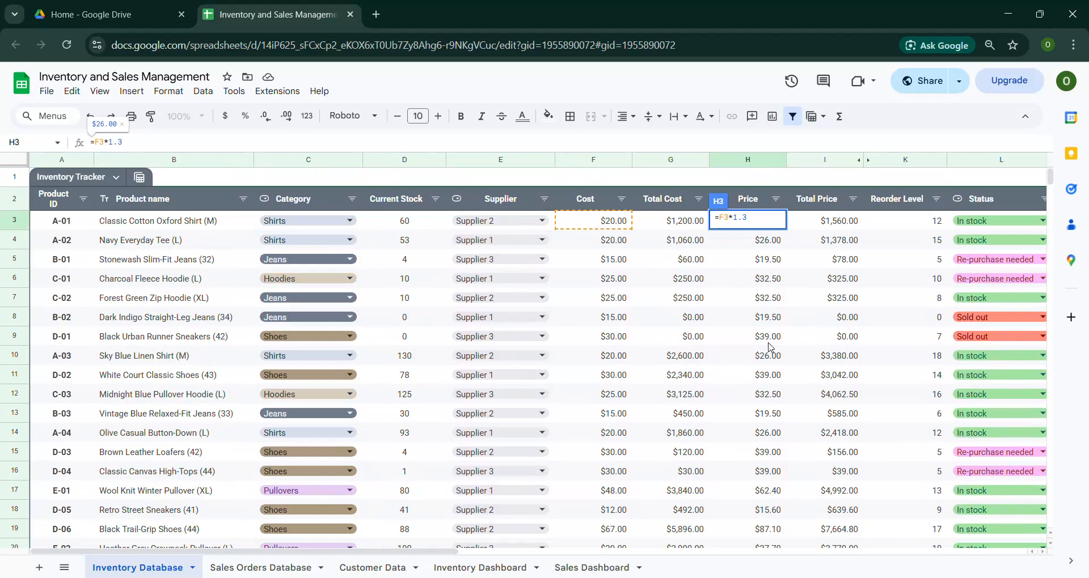
left_click(778, 257)
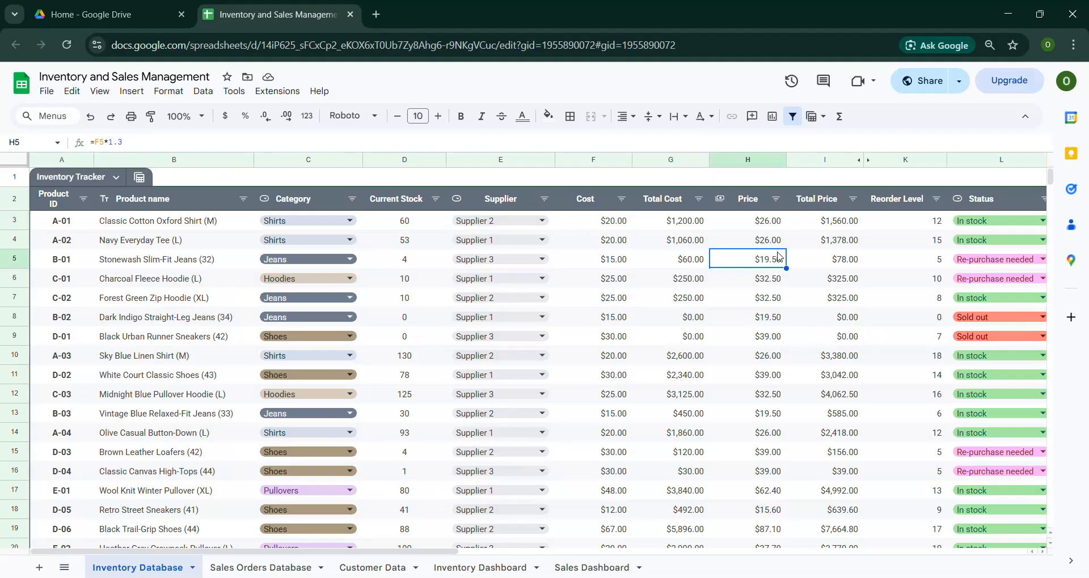
left_click(840, 223)
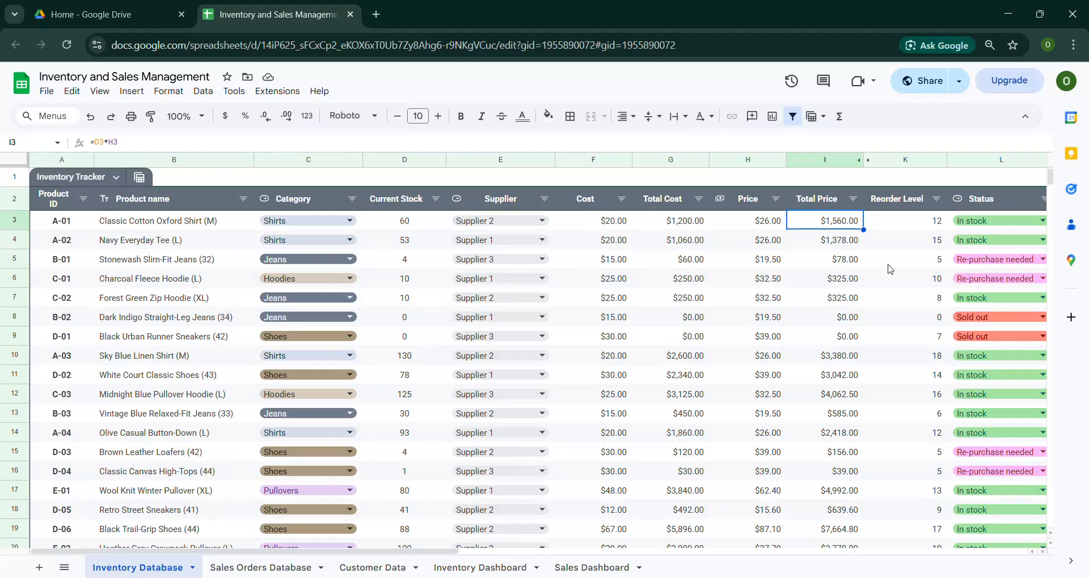
left_click_drag(455, 553, 569, 560)
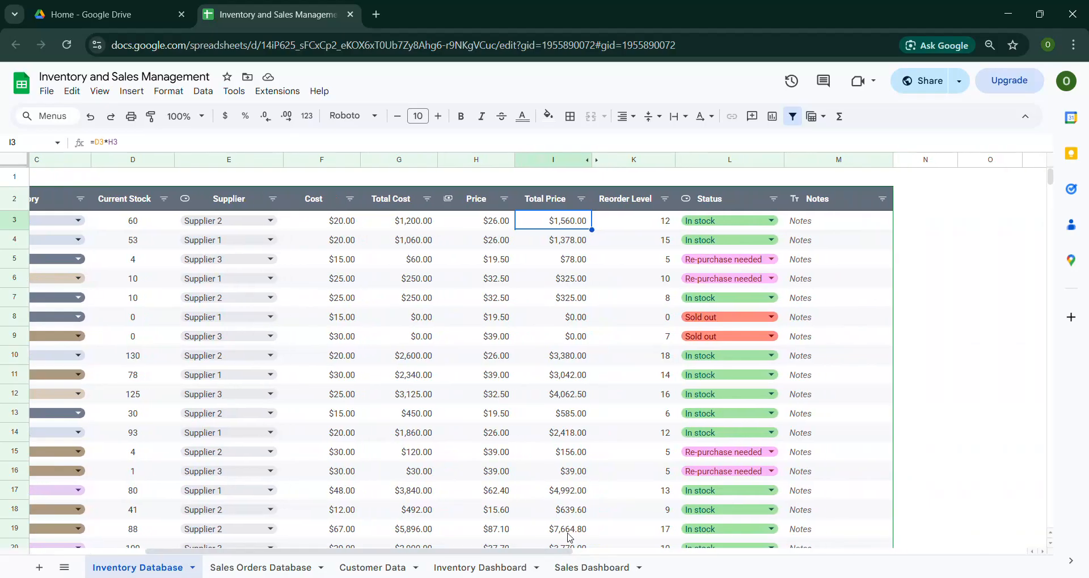
Step: Check the Reorder Level of product A-01 and set its Current Stock to 10
left_click(638, 227)
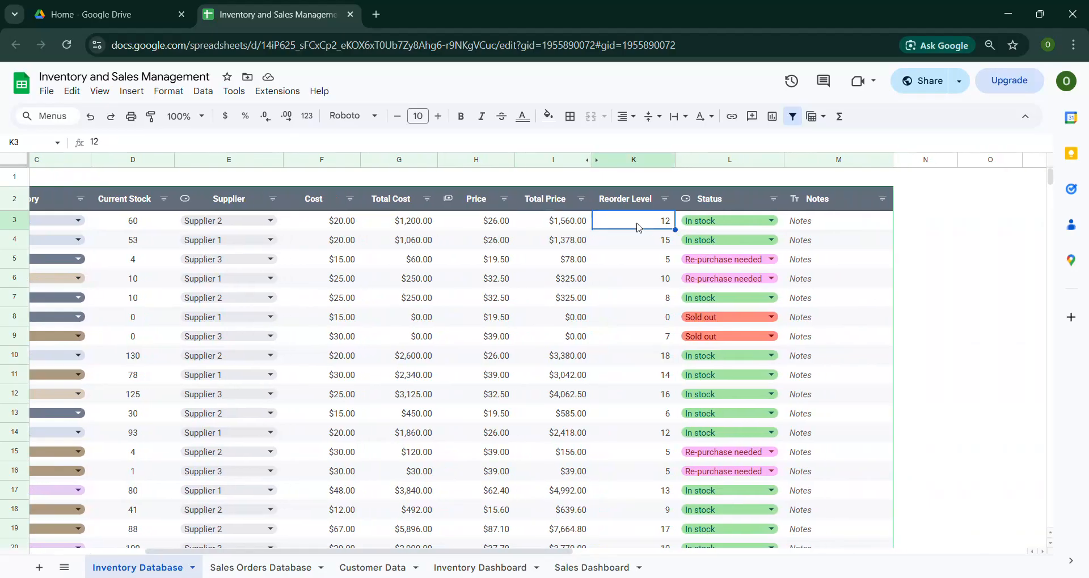
left_click_drag(554, 551, 437, 549)
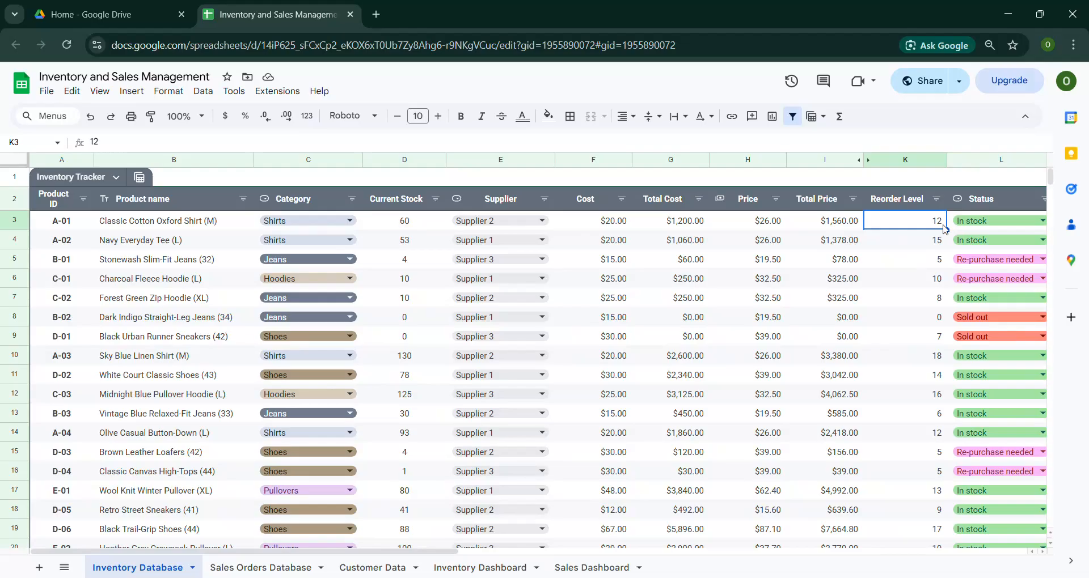
left_click_drag(444, 550, 370, 537)
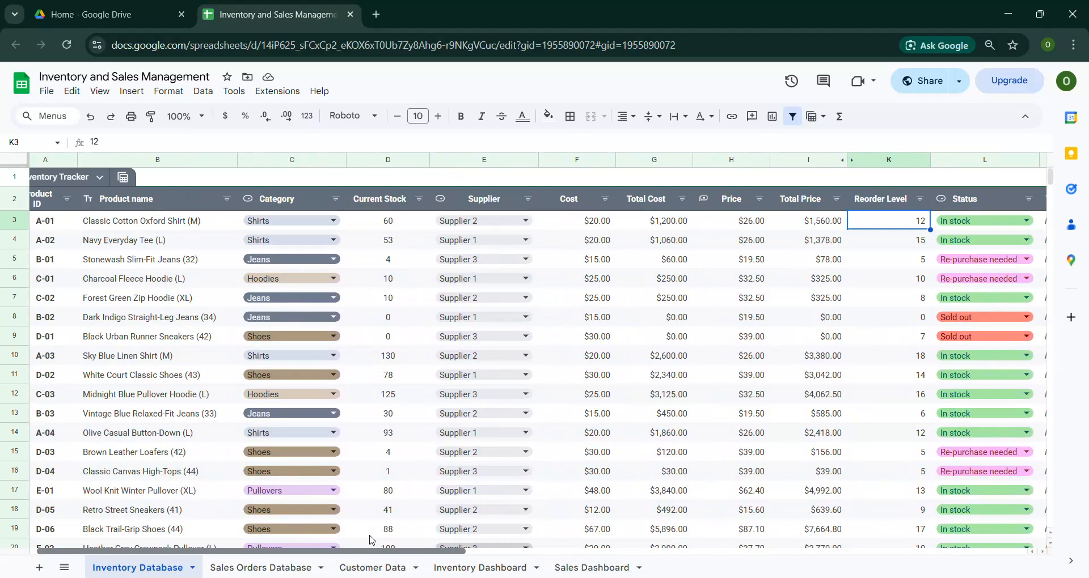
left_click(413, 221)
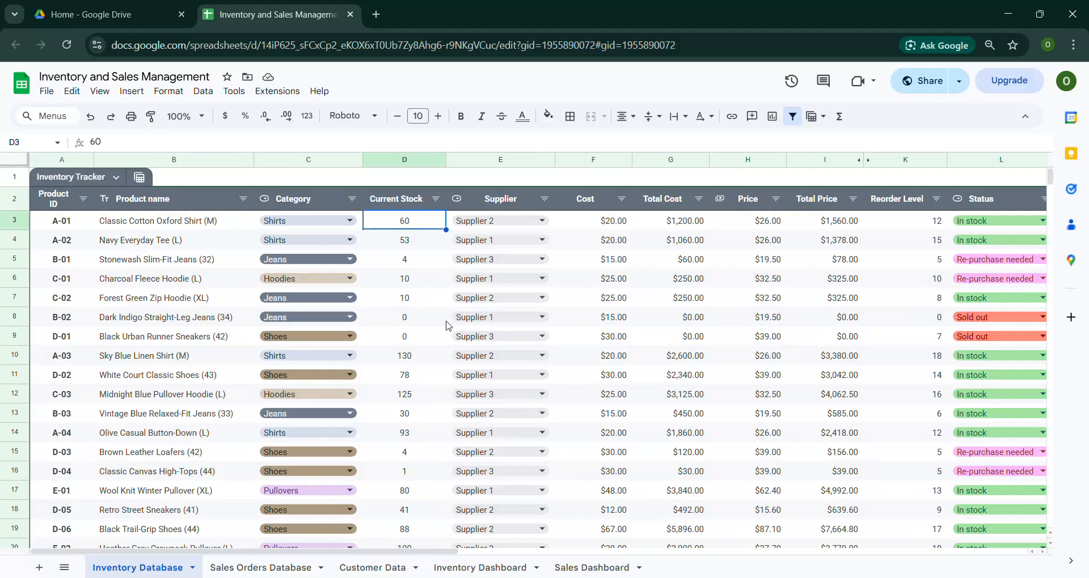
type("10")
key("Return")
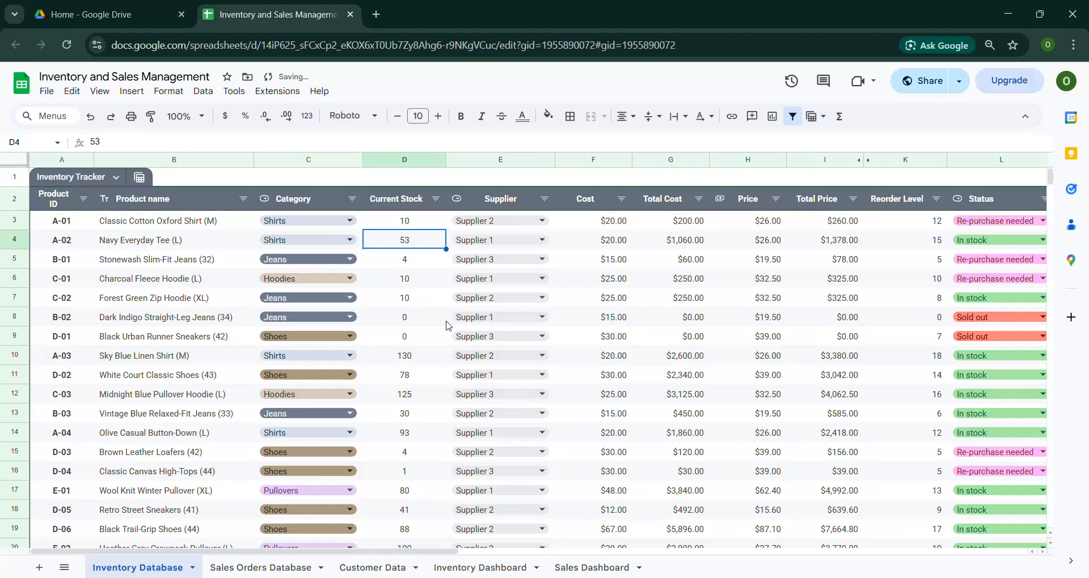
Step: Review the Status column and set the Current Stock of product A-01 to 0
left_click_drag(442, 551, 501, 552)
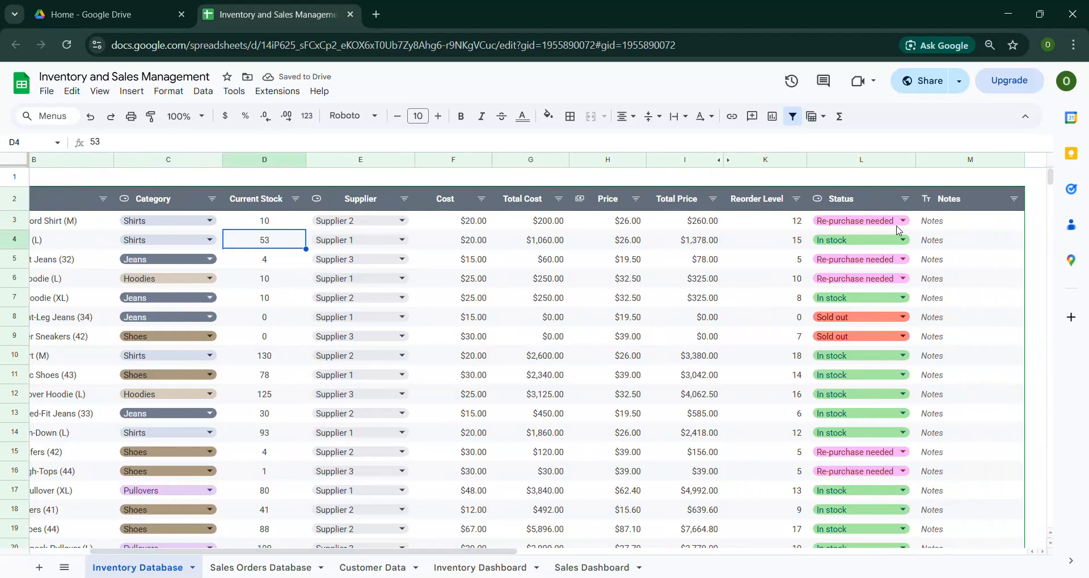
scroll(895, 267, "down", 3)
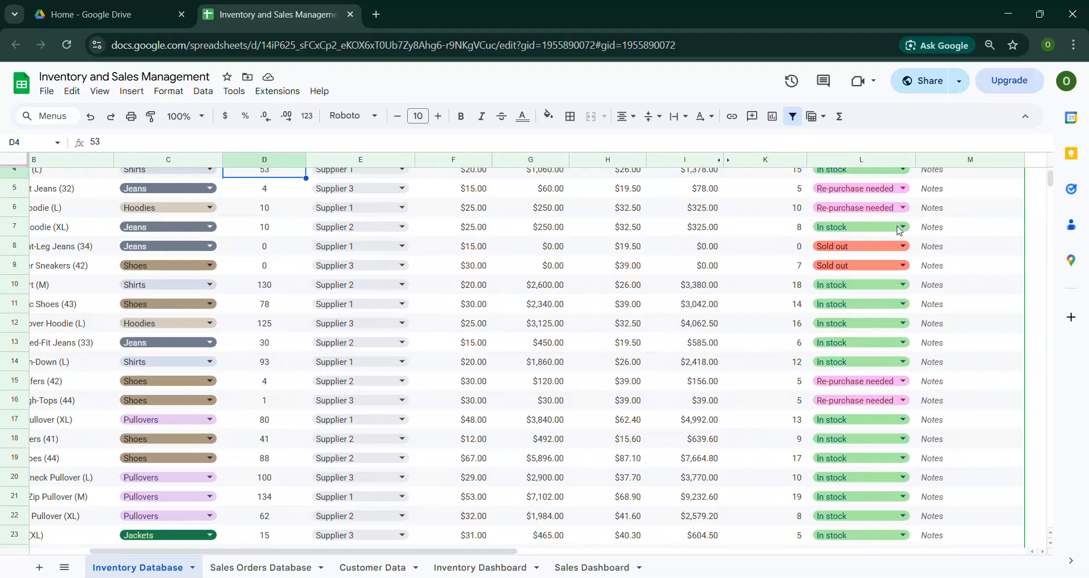
scroll(873, 377, "up", 3)
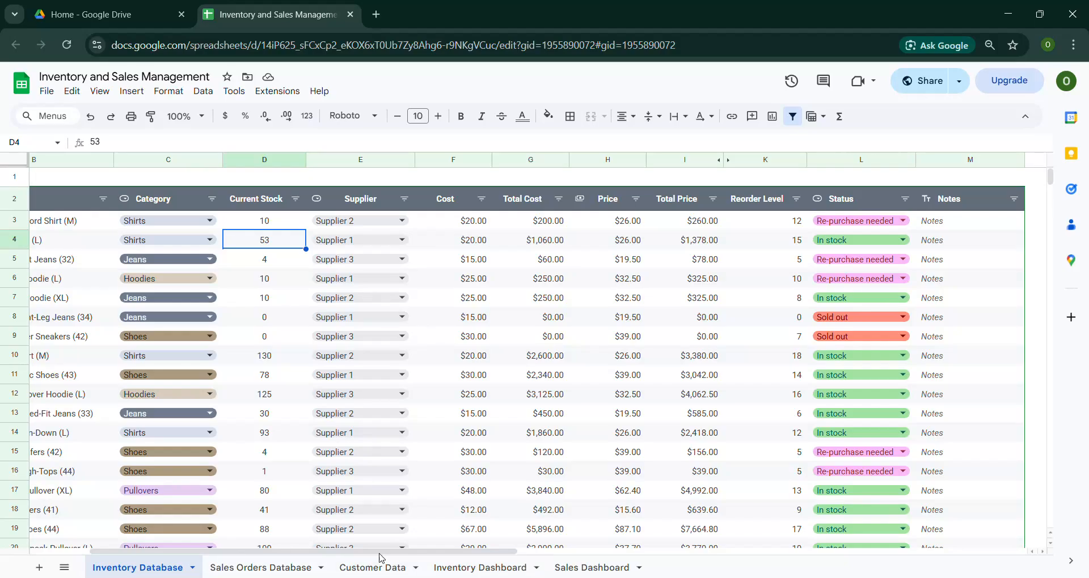
scroll(342, 560, "left", 3)
scroll(341, 561, "left", 3)
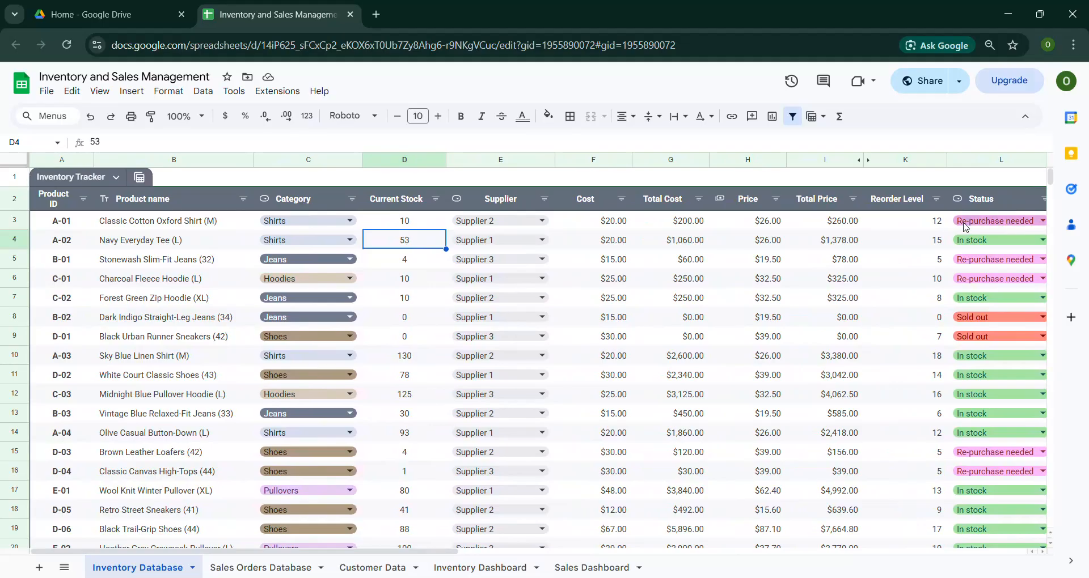
left_click(411, 223)
type("0")
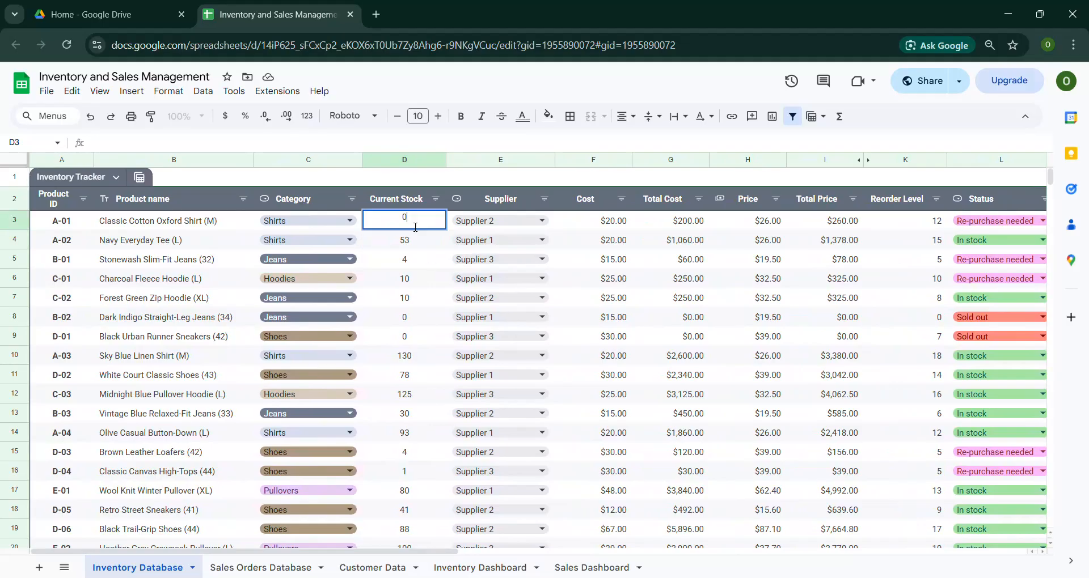
key("Return")
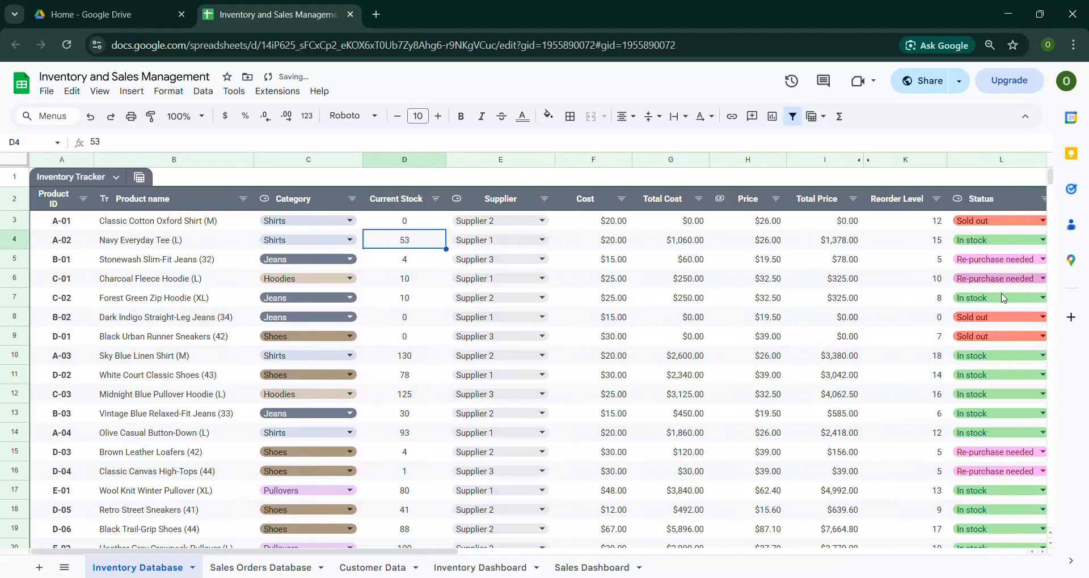
Step: Restore the Current Stock of product A-01 to 60
left_click(407, 225)
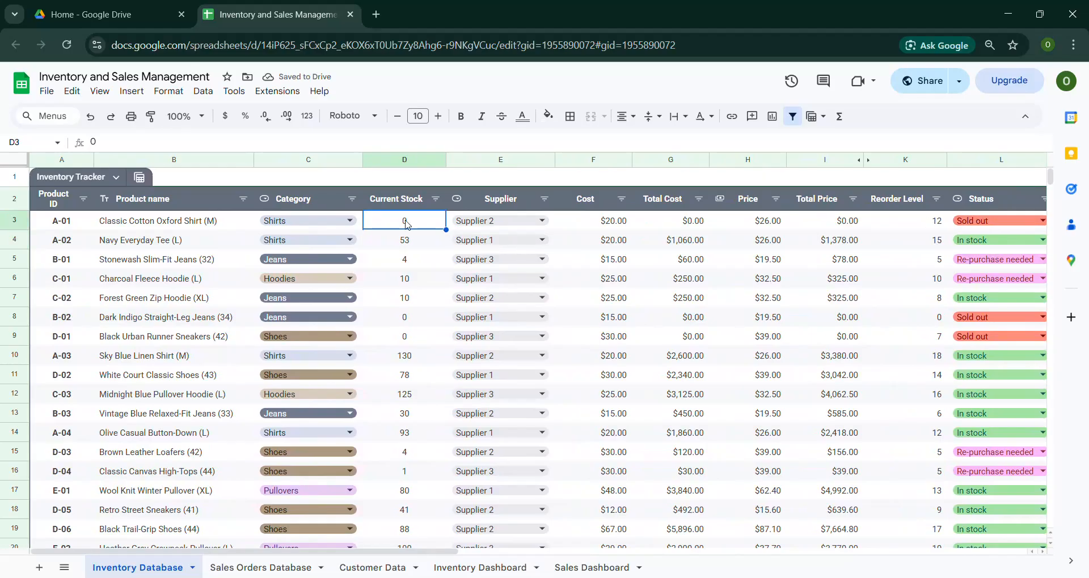
type("60")
key("Return")
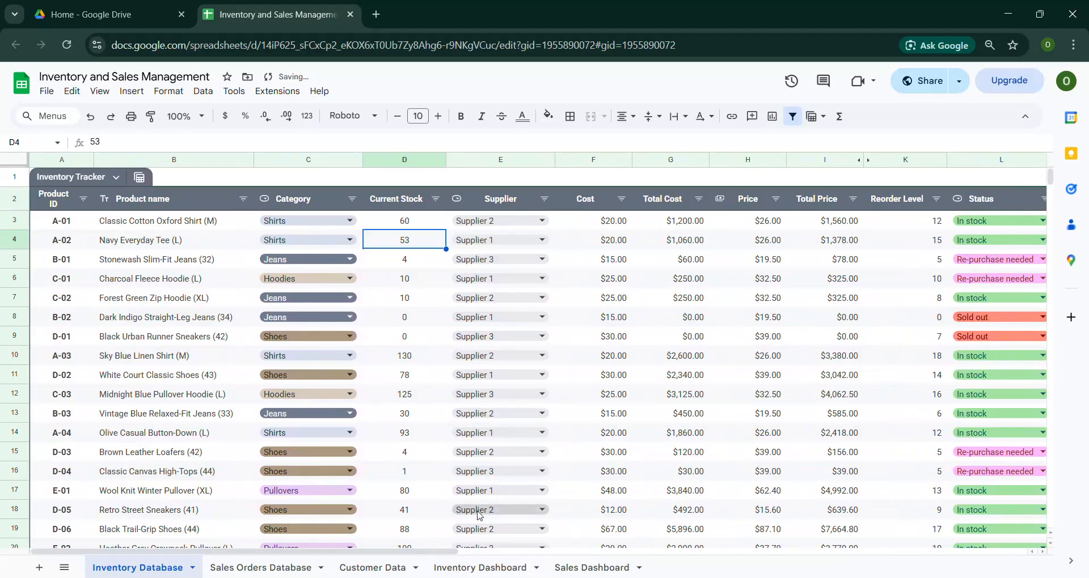
Step: View the Notes cell of product A-01 and look through the inventory table down to its last row
scroll(763, 233, "right", 5)
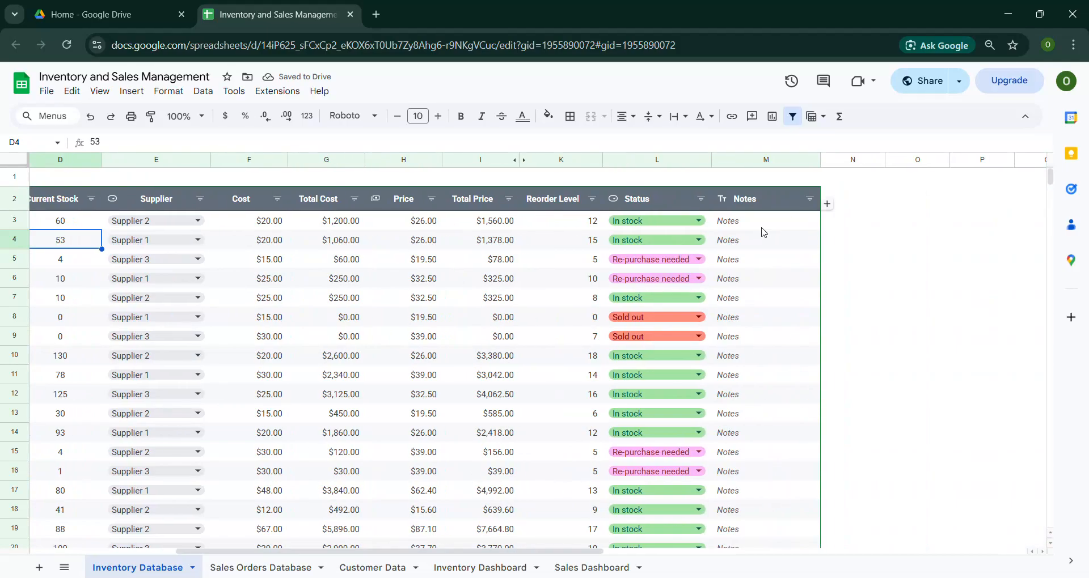
left_click(767, 224)
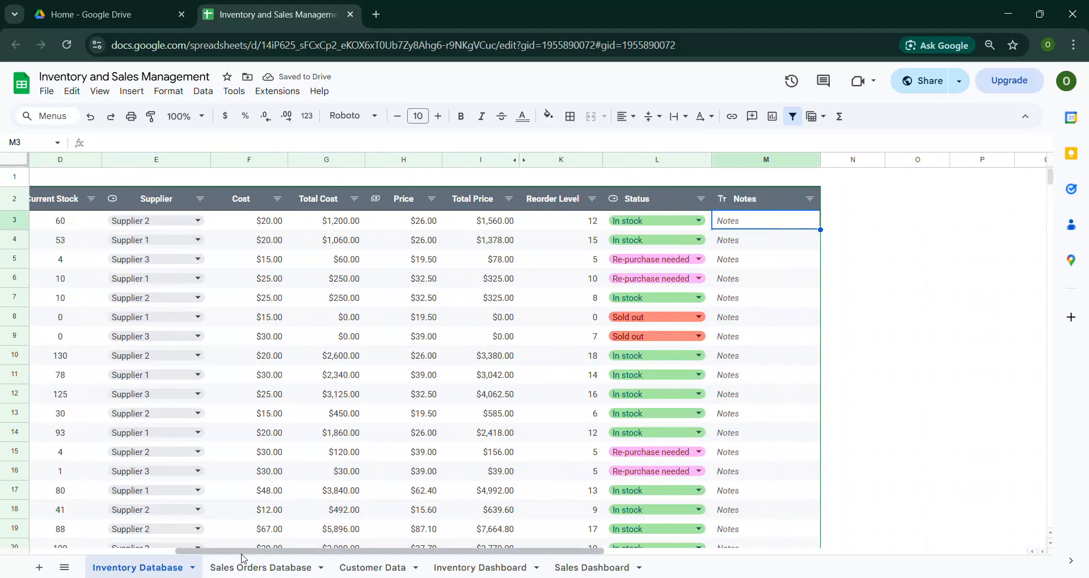
left_click_drag(262, 558, 129, 551)
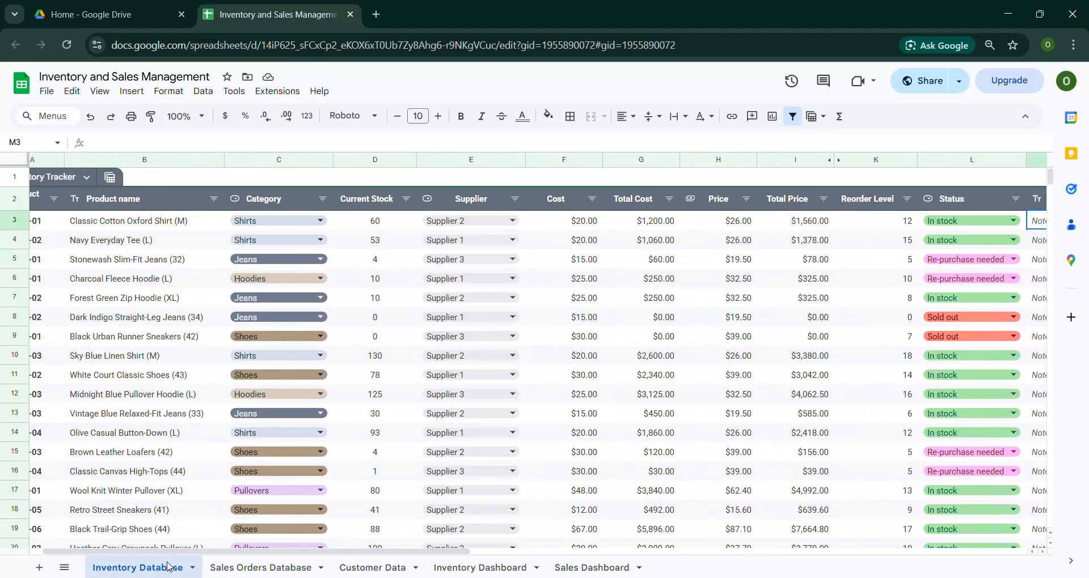
scroll(328, 493, "down", 15)
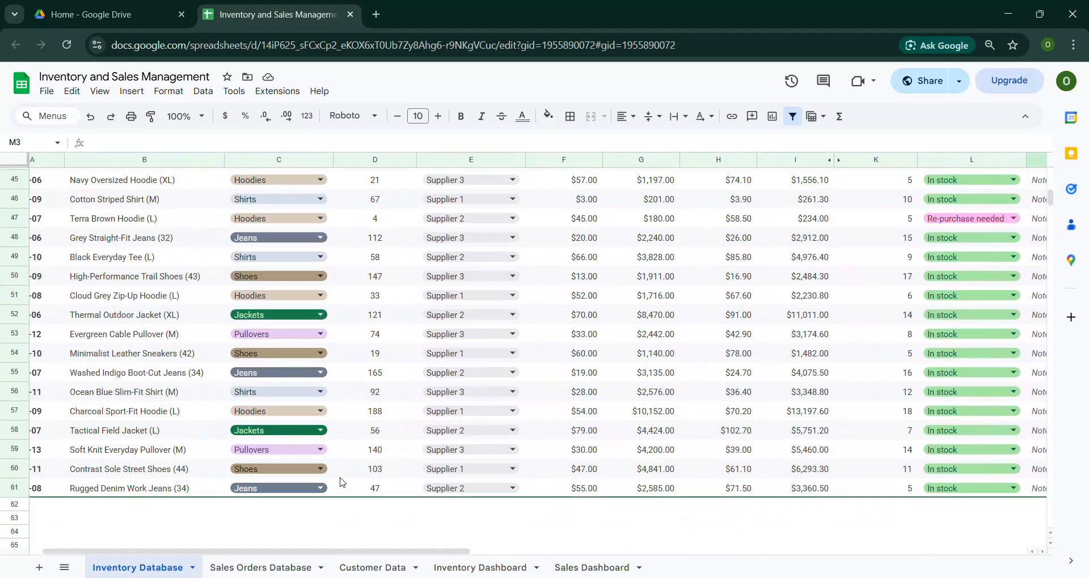
left_click_drag(292, 553, 281, 553)
scroll(415, 409, "down", 4)
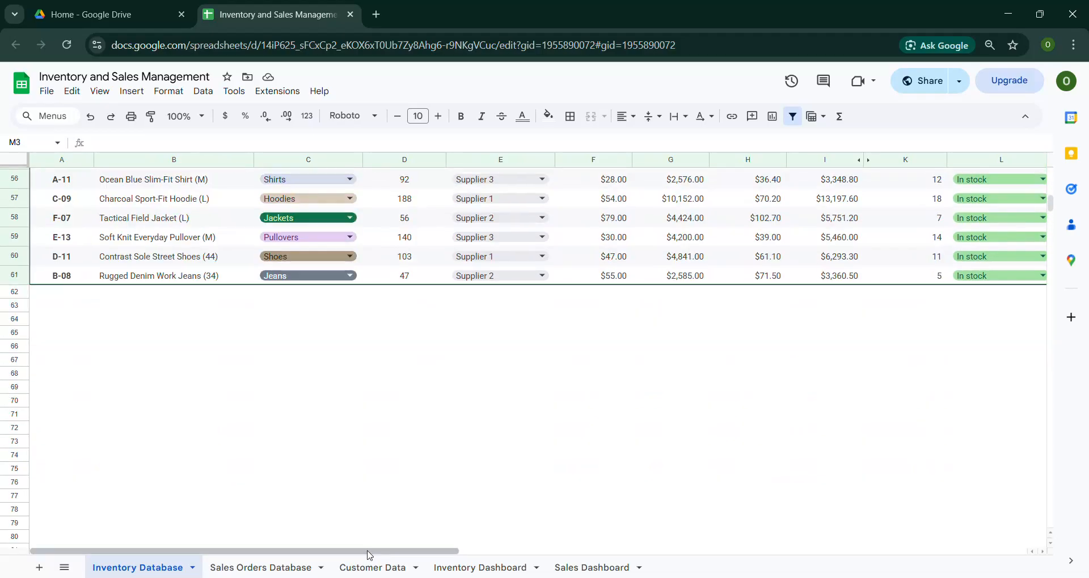
scroll(401, 474, "up", 3)
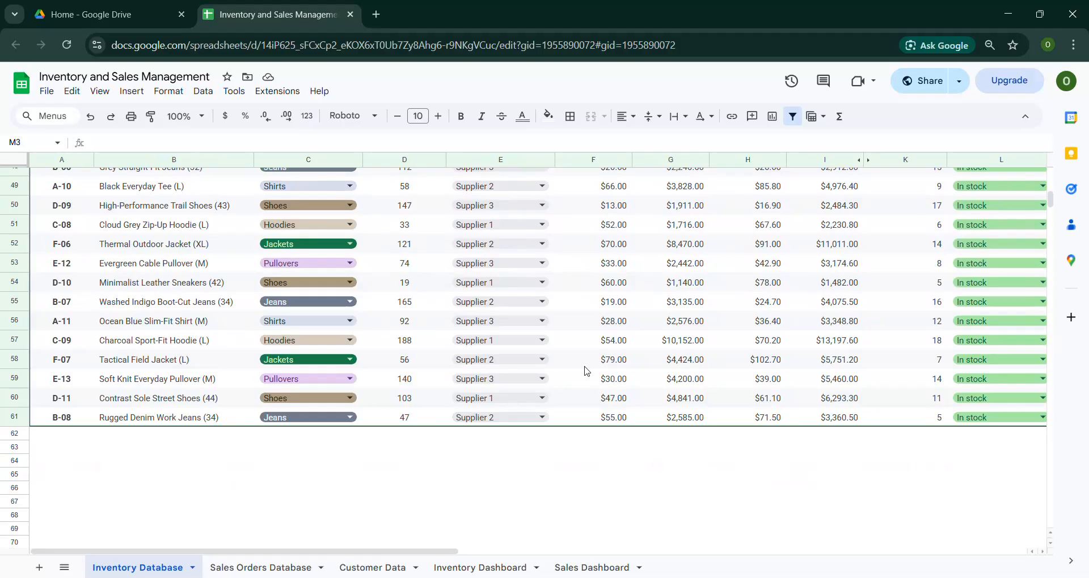
Step: Try to extend the inventory table below row 61 from its Notes column, and undo the change
left_click_drag(434, 551, 565, 541)
left_click(791, 395)
left_click(835, 423)
left_click_drag(845, 431, 853, 491)
left_click(876, 442)
mouse_move(463, 551)
left_mouse_down()
mouse_move(328, 553)
mouse_move(474, 547)
left_mouse_up()
key("ctrl+z")
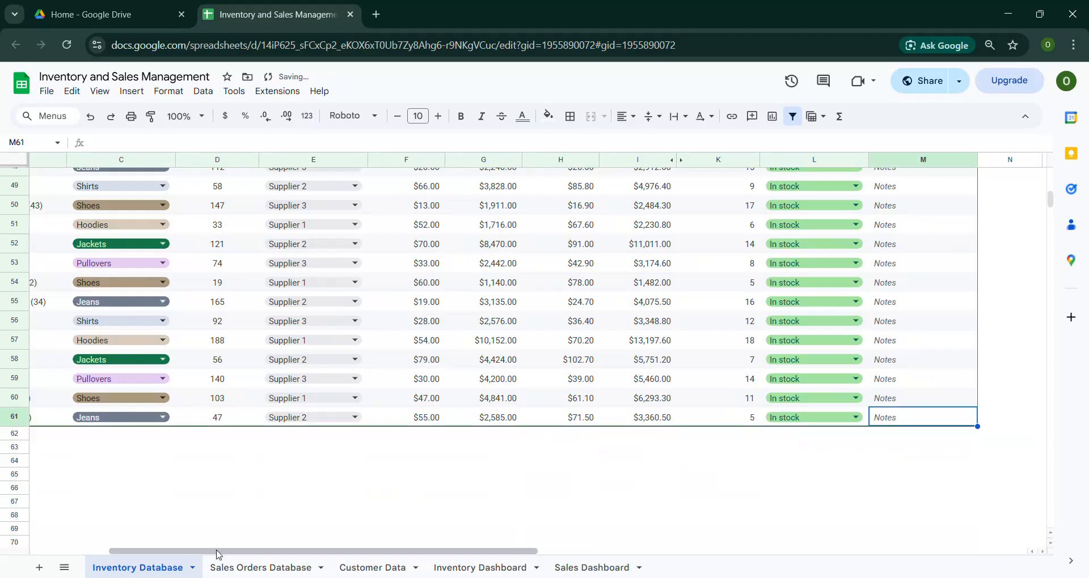
Step: Return to the start of the inventory table and switch to the Sales Orders Database sheet
left_click_drag(403, 552, 324, 551)
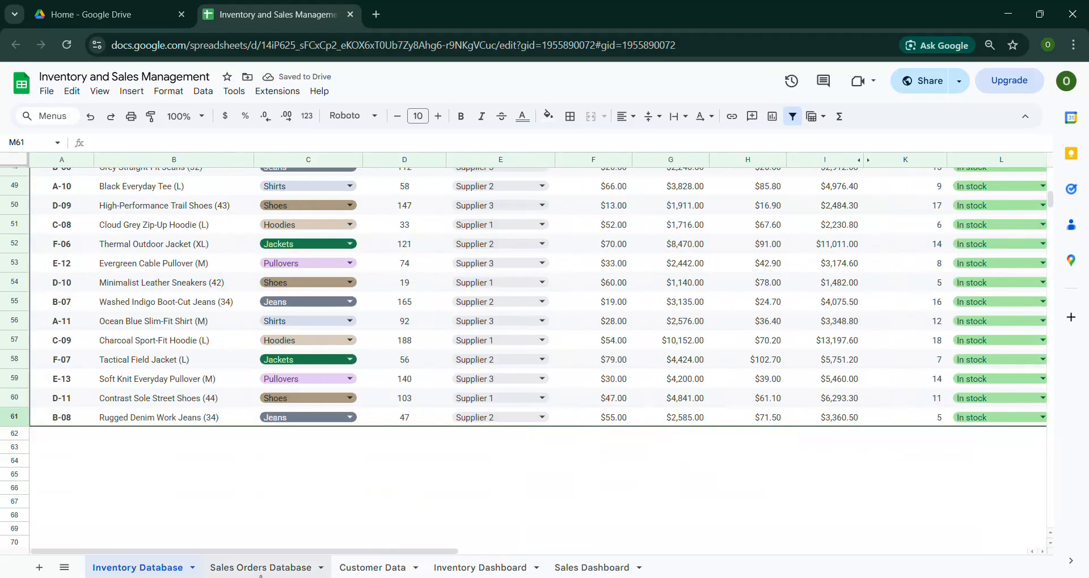
scroll(292, 545, "up", 15)
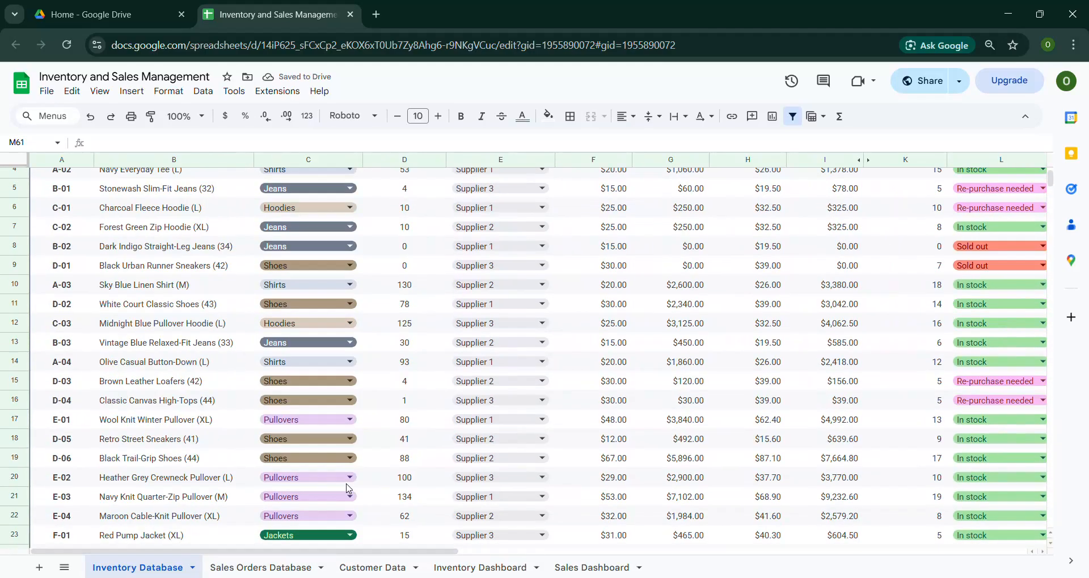
scroll(349, 489, "up", 3)
left_click(260, 568)
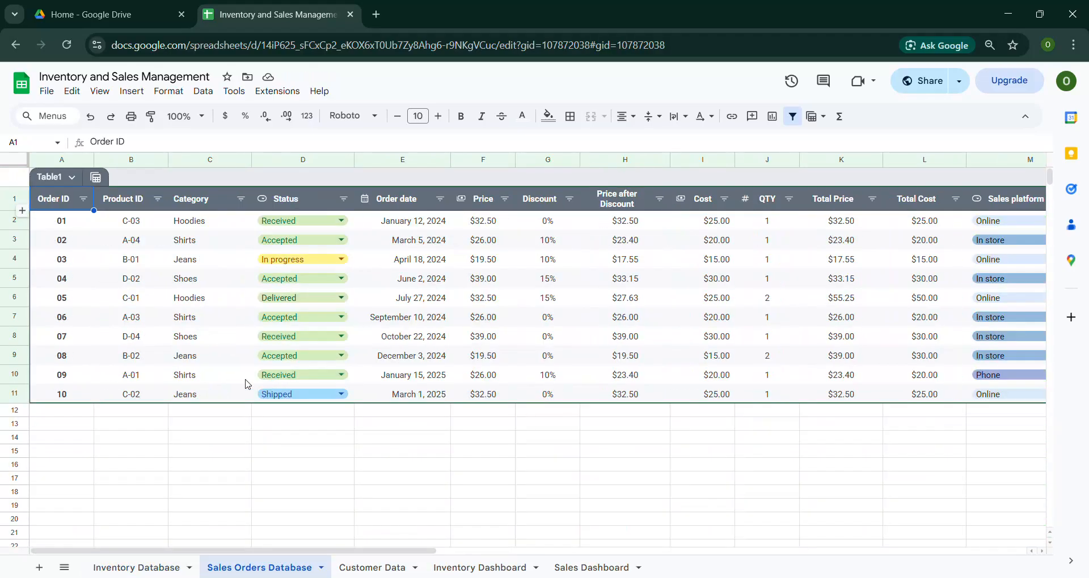
left_click(213, 464)
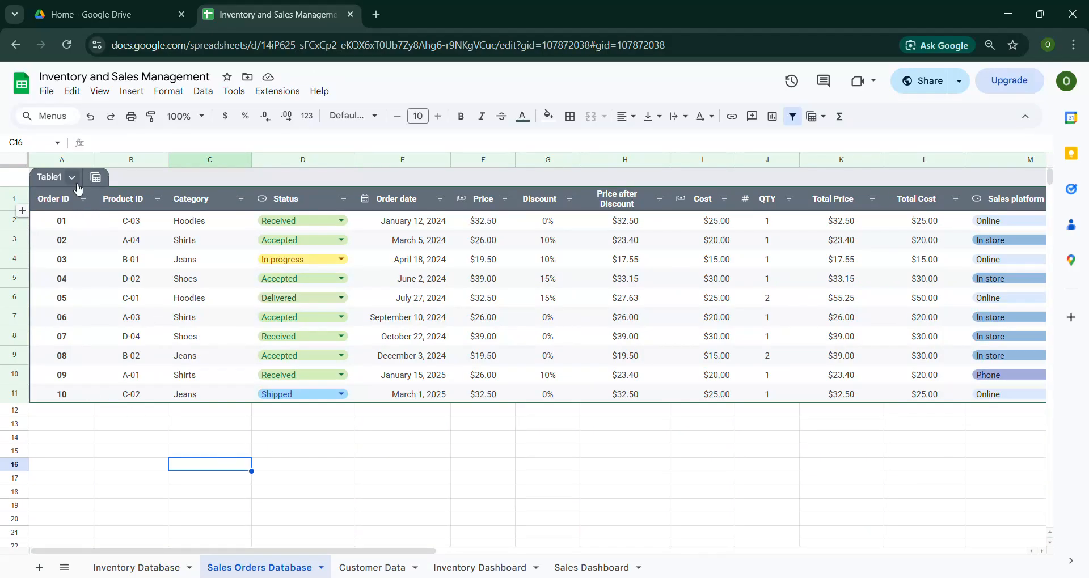
Step: Inspect order 01's Product ID in B2, the Inventory Database it refers to, and the XLOOKUP Category formula in C2
left_click(138, 227)
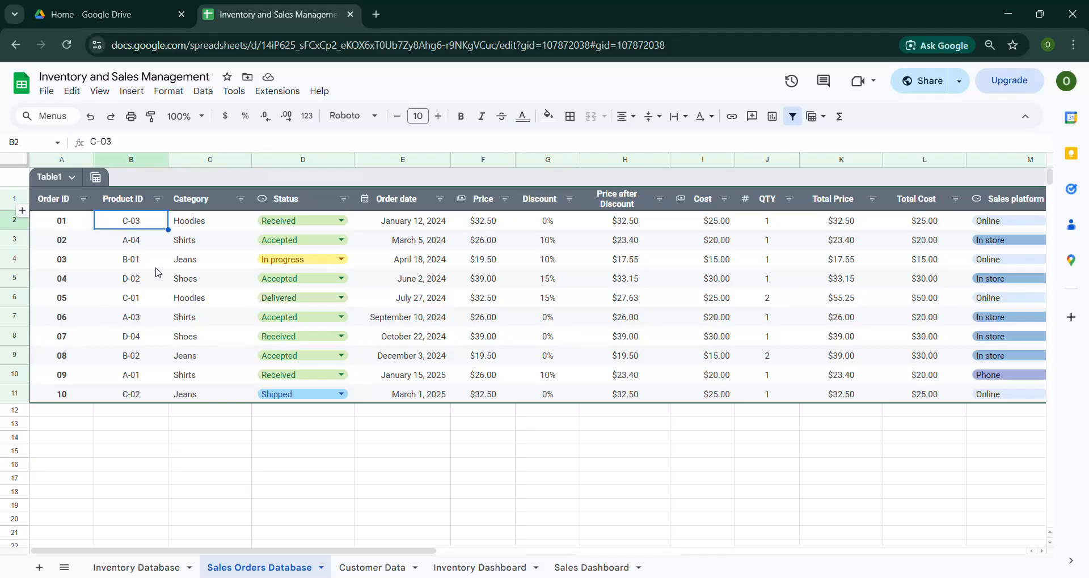
left_click(147, 567)
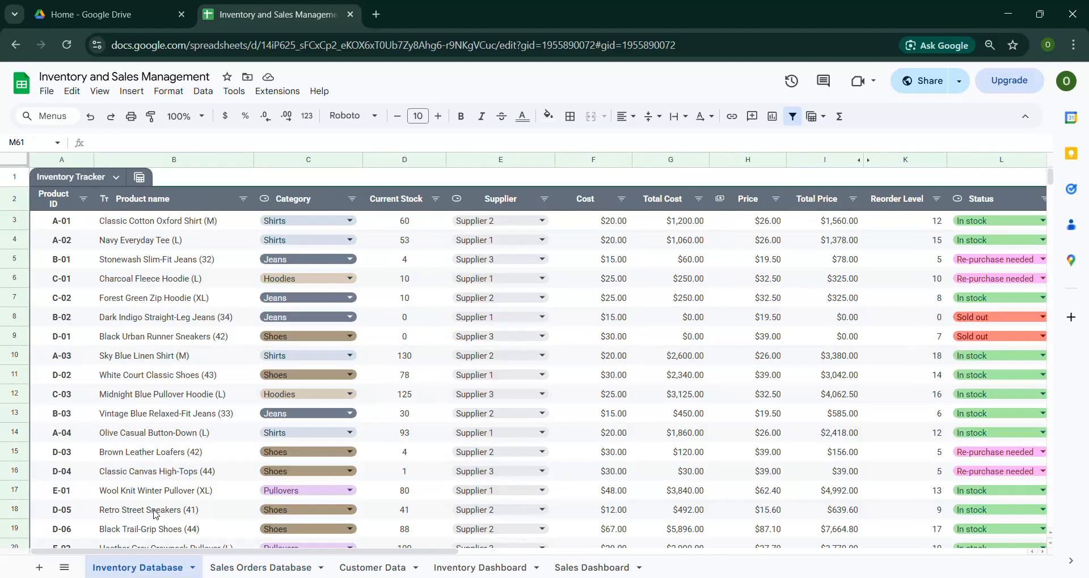
left_click(260, 567)
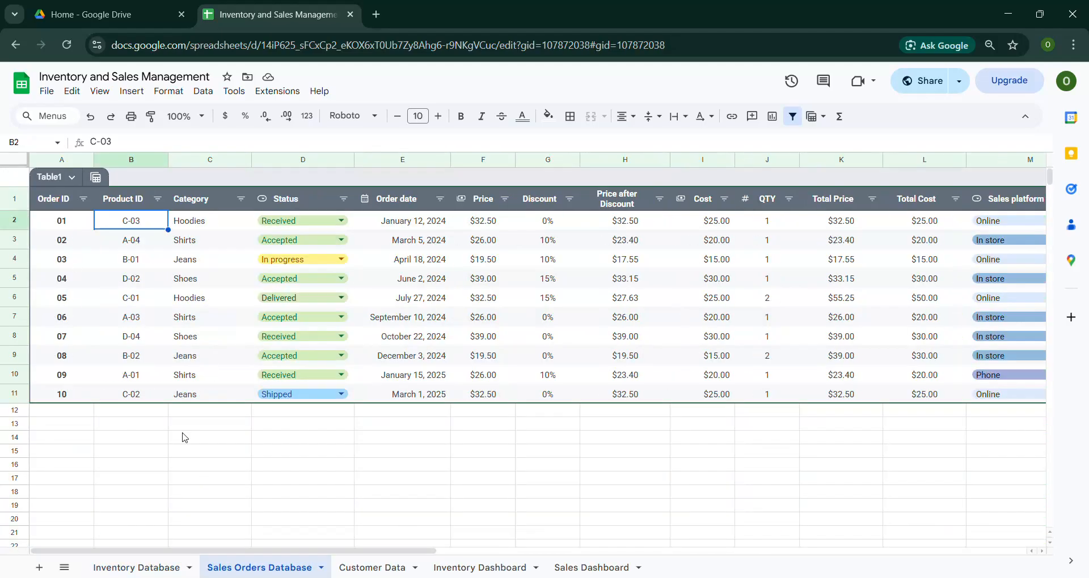
left_click(213, 227)
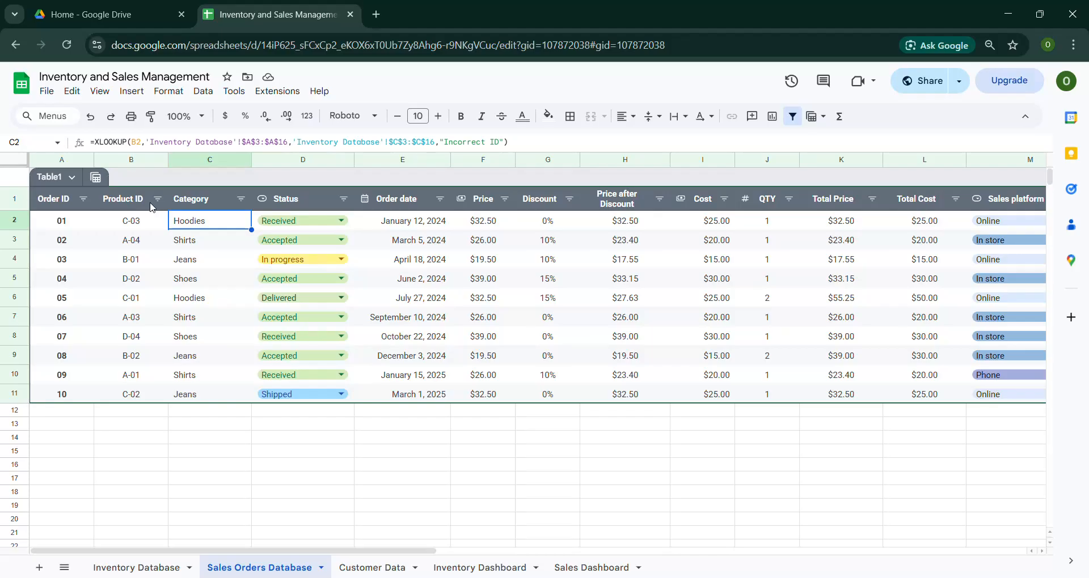
left_click(149, 220)
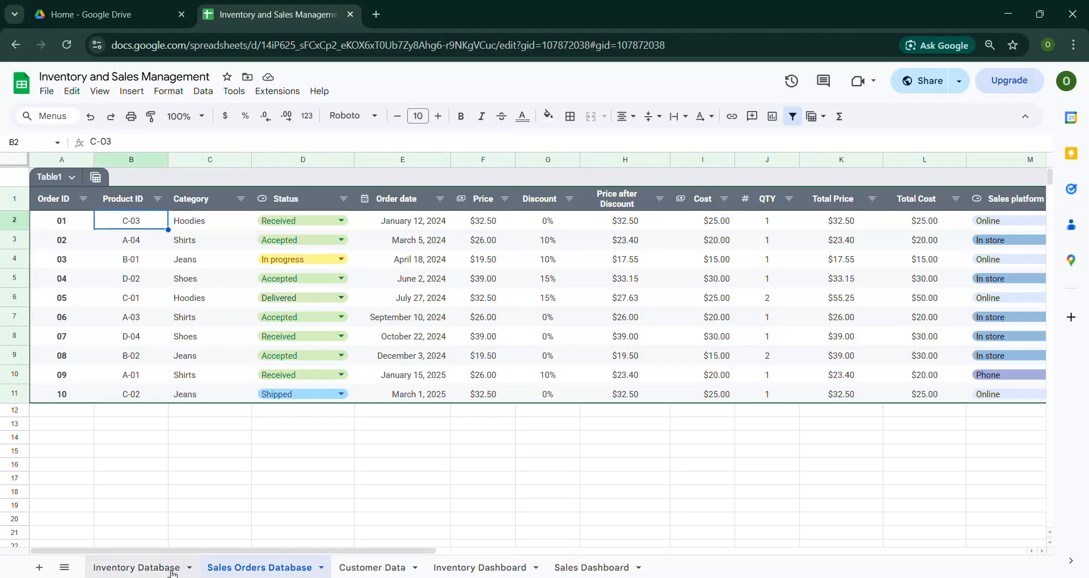
left_click(216, 221)
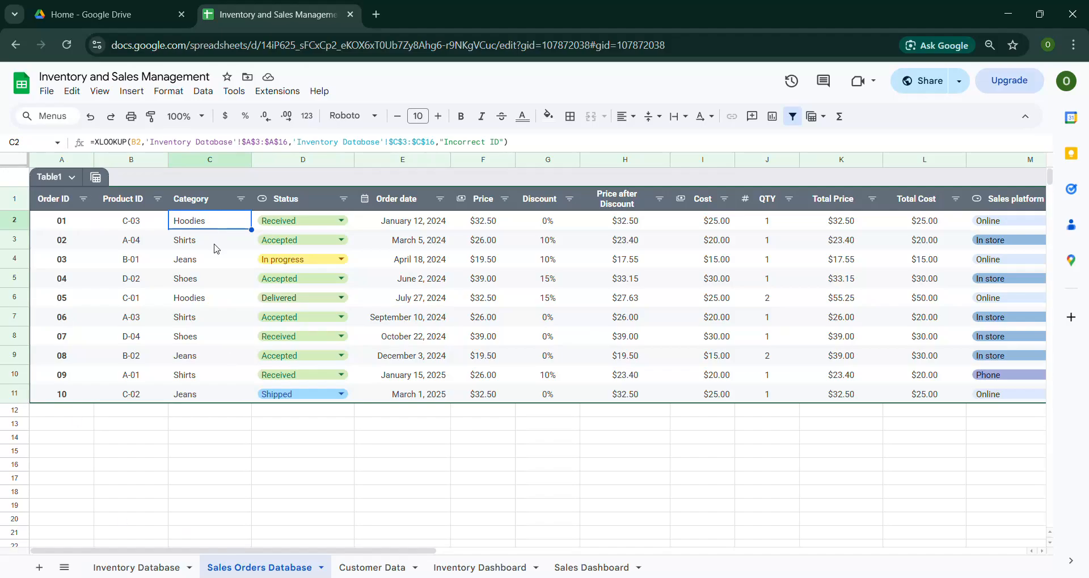
left_click(145, 223)
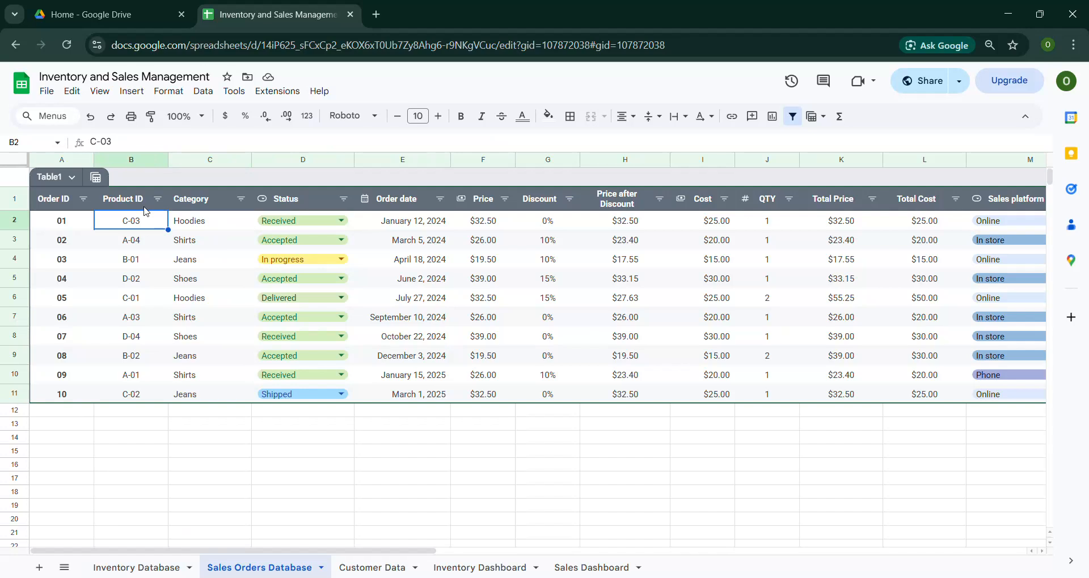
Step: Pick product D-04 in the Inventory Database, enter it as order 01's Product ID in Sales Orders Database, and check its Category cell
left_click(157, 572)
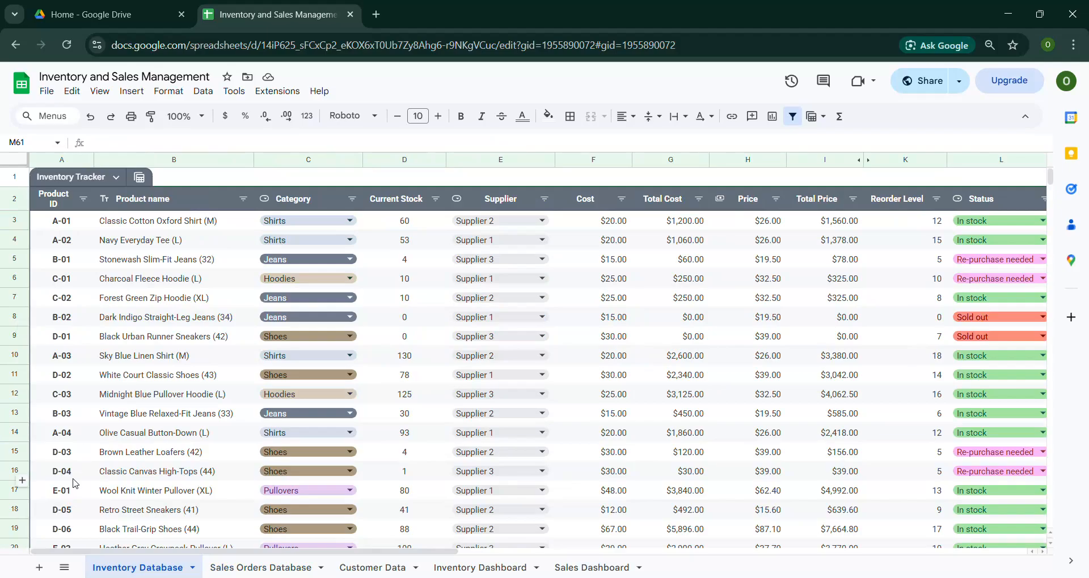
left_click(91, 476)
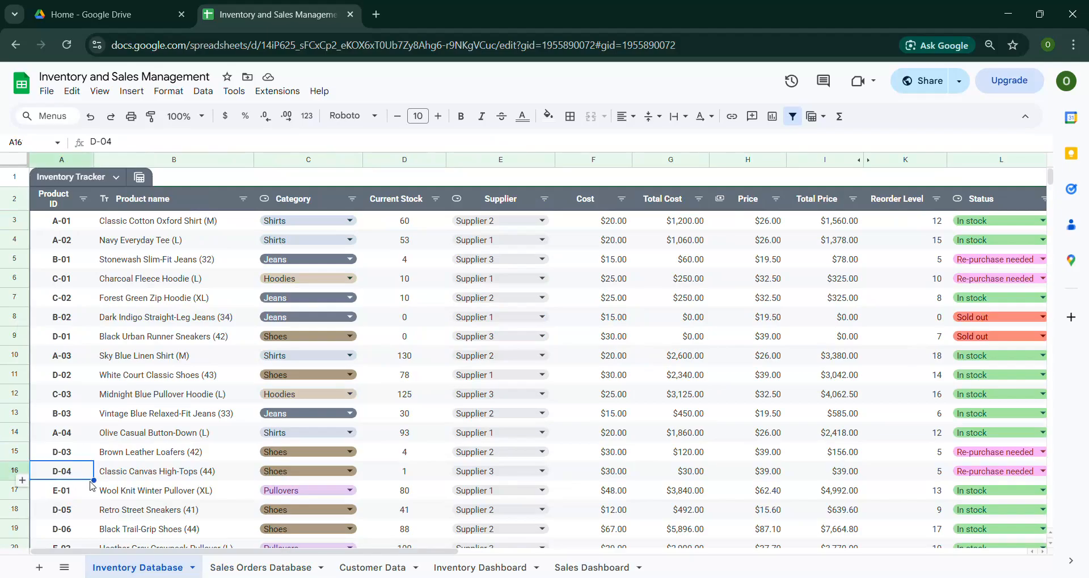
left_click(279, 566)
type("D-01")
key("Return")
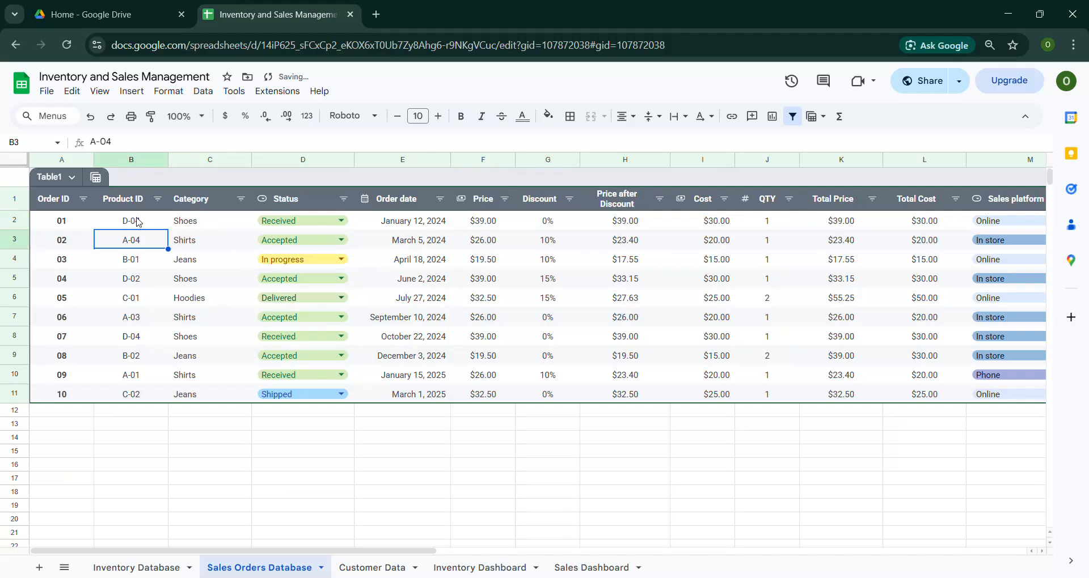
left_click(196, 226)
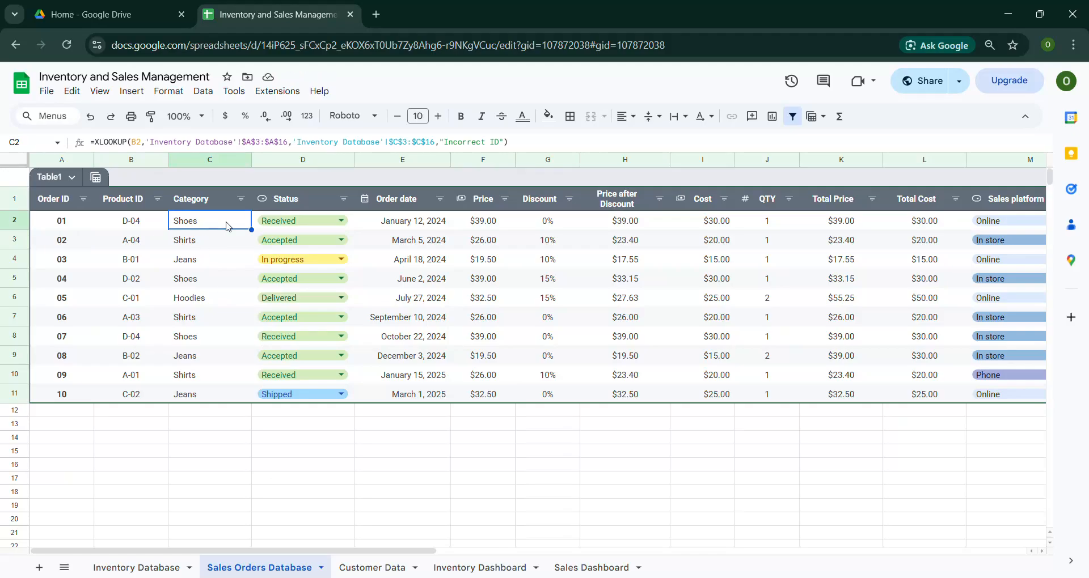
Step: Undo the last Product ID change for the first order, and view its Category formula and available Status options
key("ctrl+z")
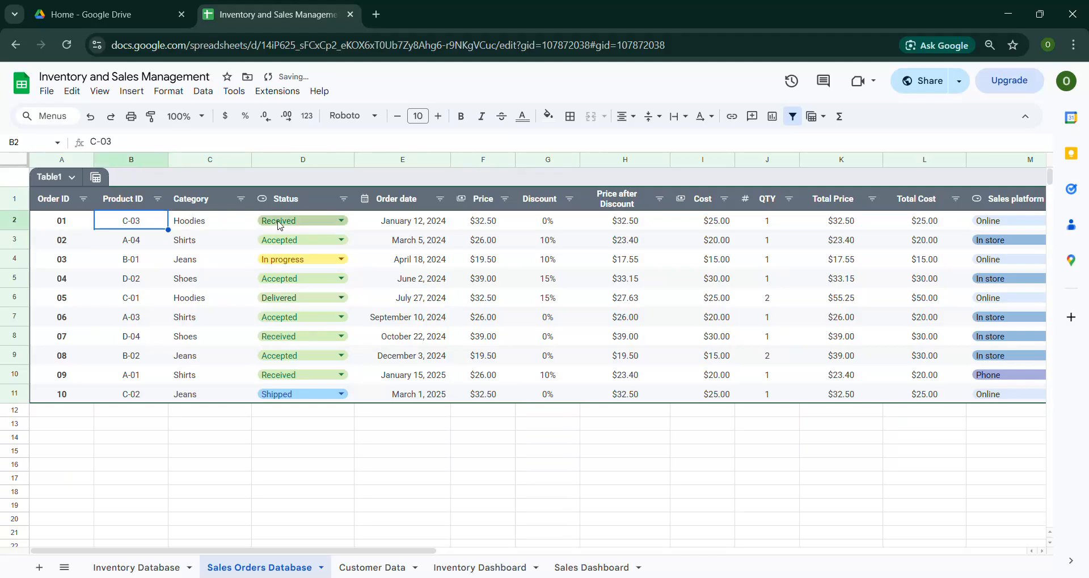
left_click(194, 226)
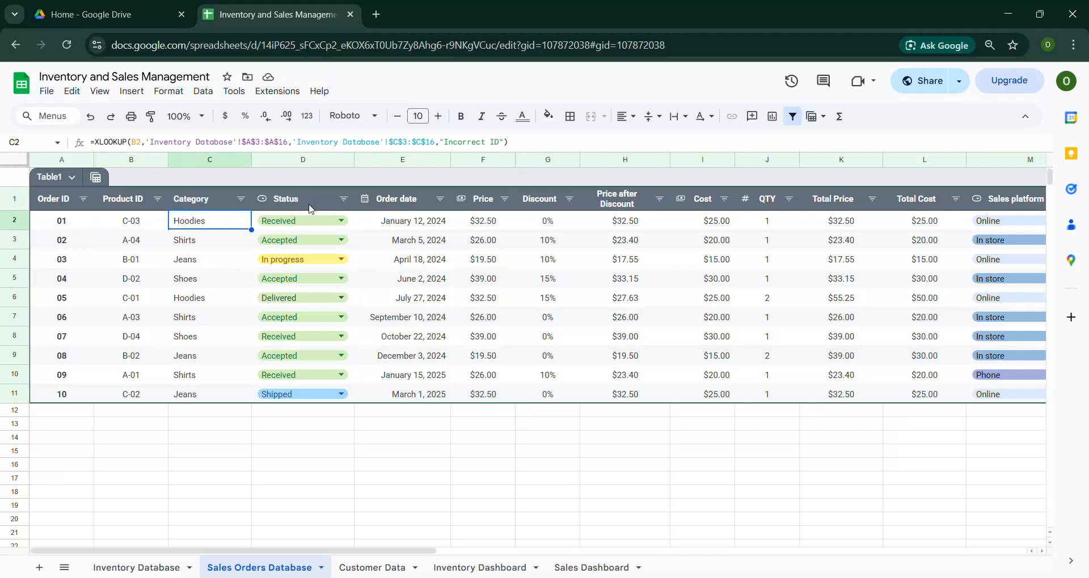
left_click(341, 221)
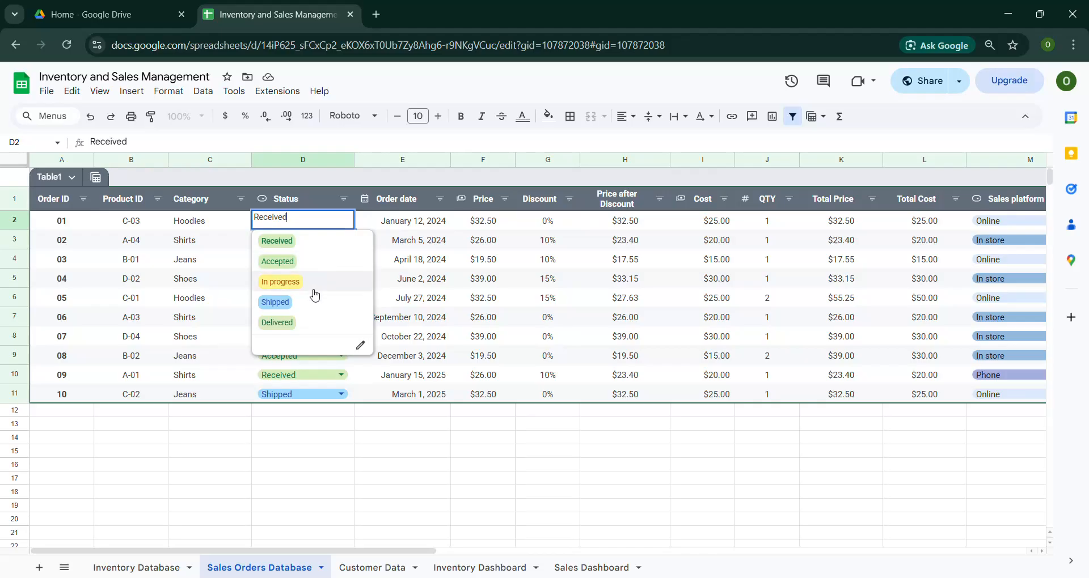
key("Escape")
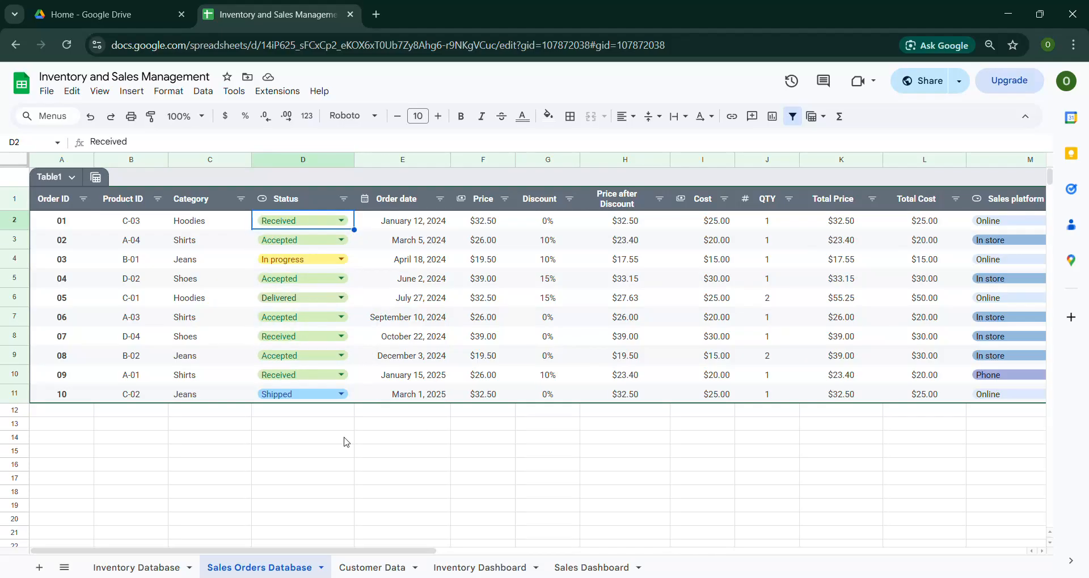
Step: Check the Order date in E2, enter the date format note mm-dd-yyyy in E13, and clear it again
left_click_drag(260, 549, 331, 552)
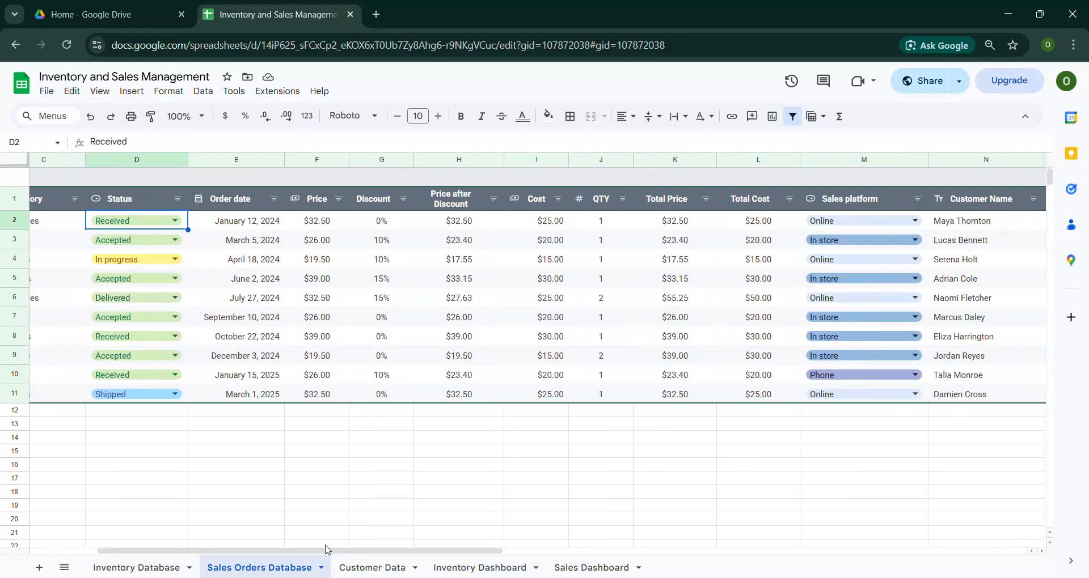
left_click(256, 225)
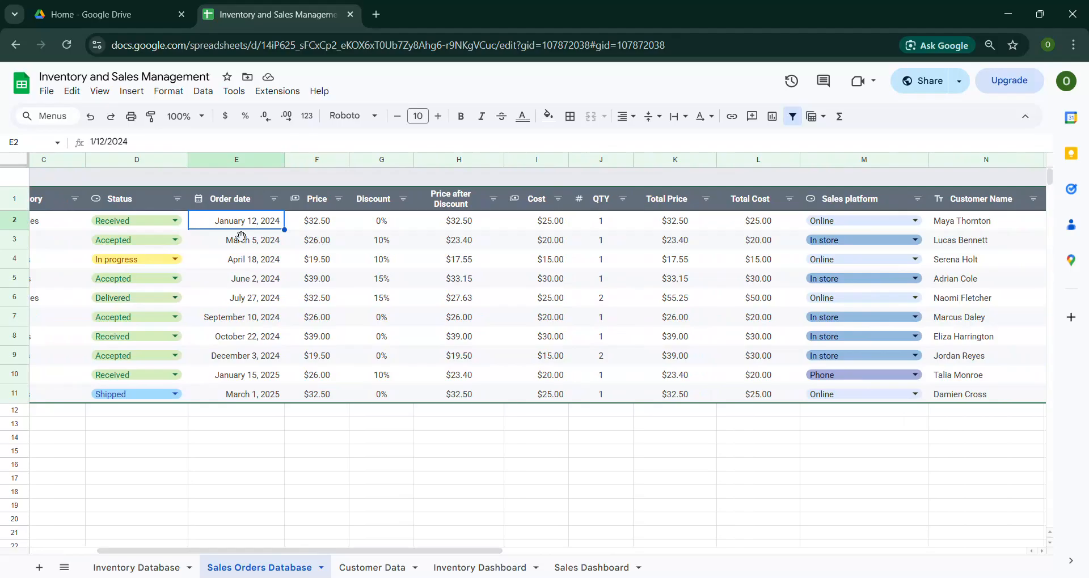
left_click(237, 425)
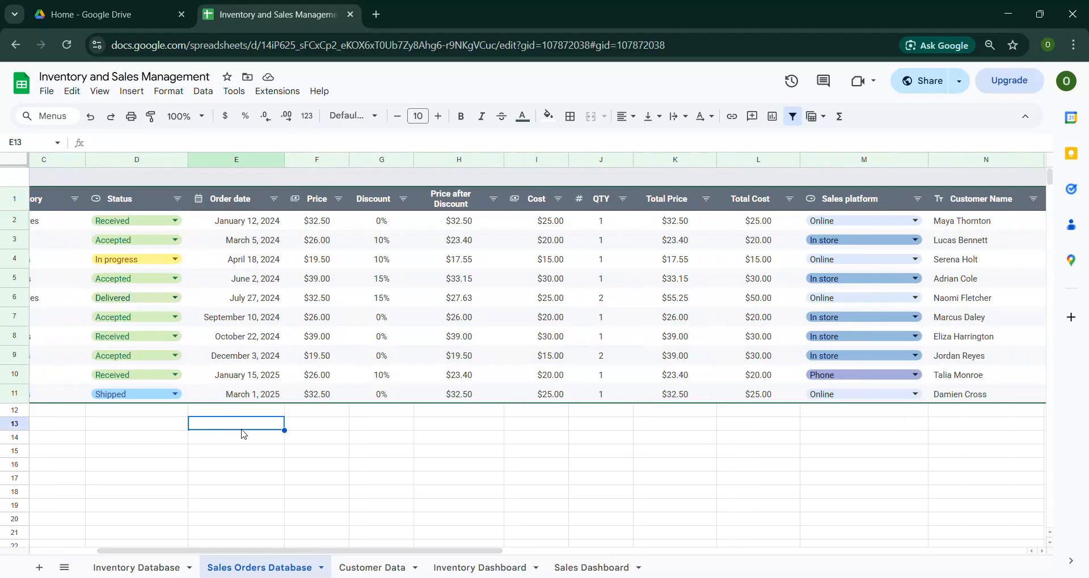
type("mm-dd-yyyy")
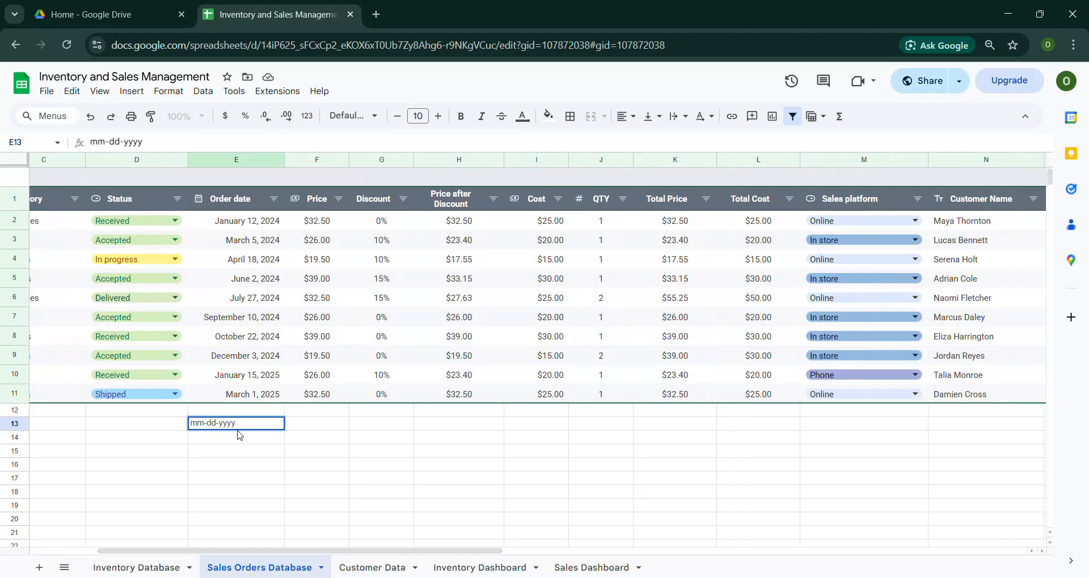
key("ctrl+a")
key("BackSpace")
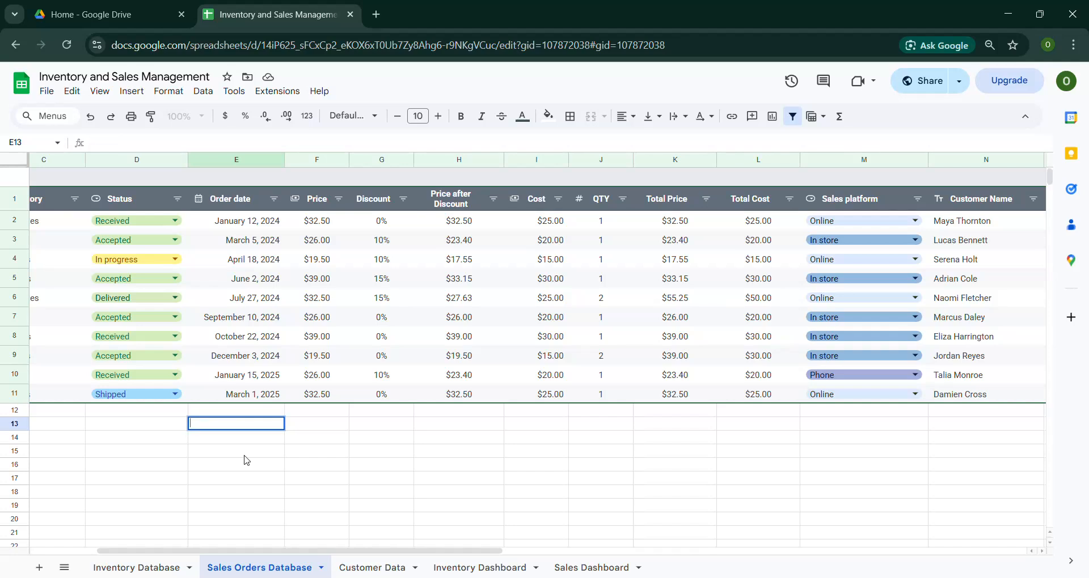
left_click(245, 459)
Step: Set the Order date in E10 to 02-16-2025 and undo the change
left_click(243, 380)
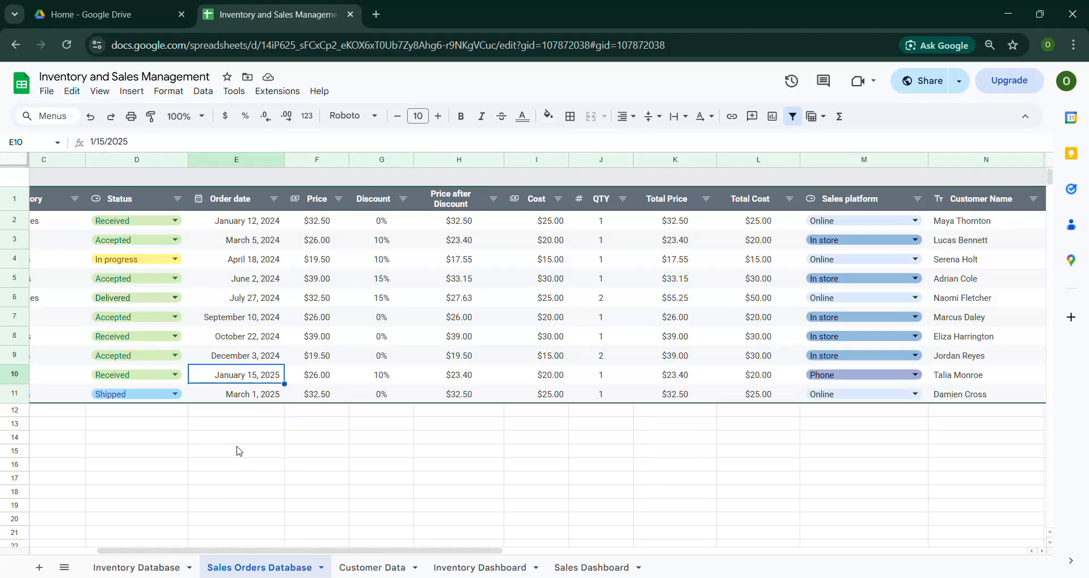
type("02")
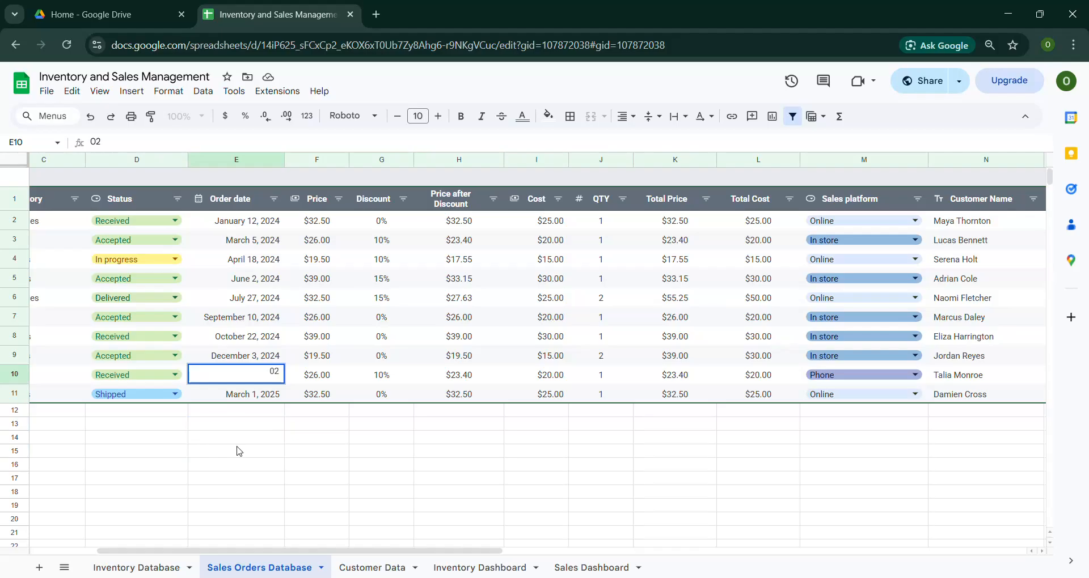
type("-16-2025")
key("Return")
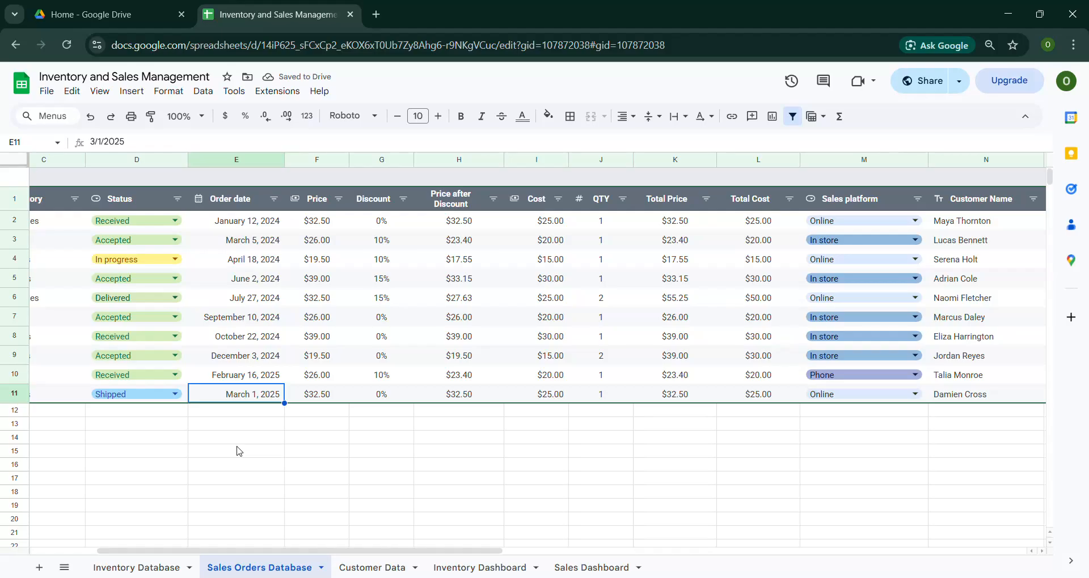
key("ctrl+z")
left_click(239, 451)
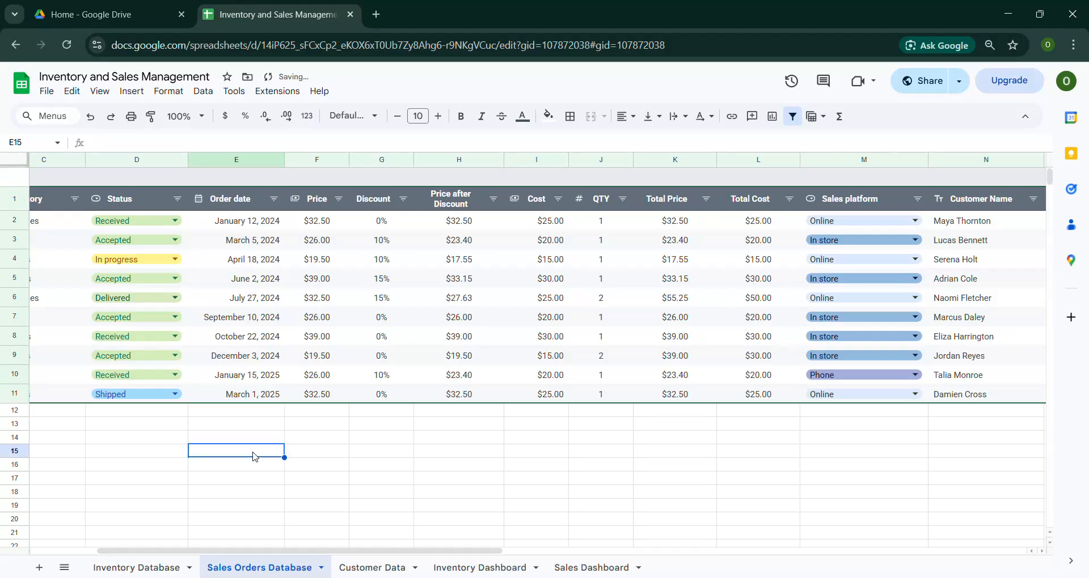
Step: Inspect the Price lookup formula in F2, its Product ID in B2, and the source prices H3:H10 in the Inventory Database
left_click(317, 221)
left_click_drag(483, 551, 418, 553)
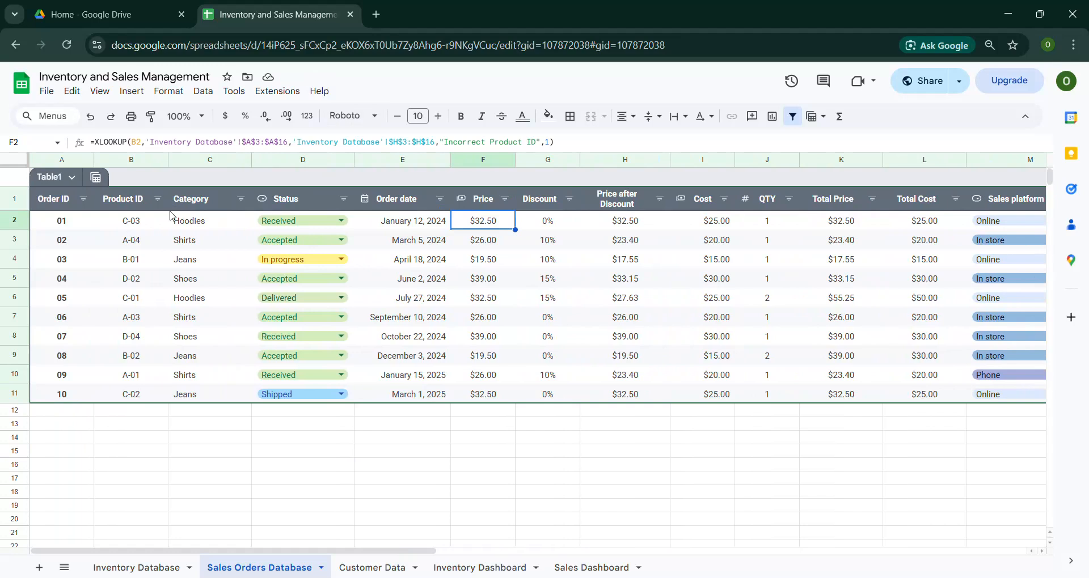
left_click(135, 227)
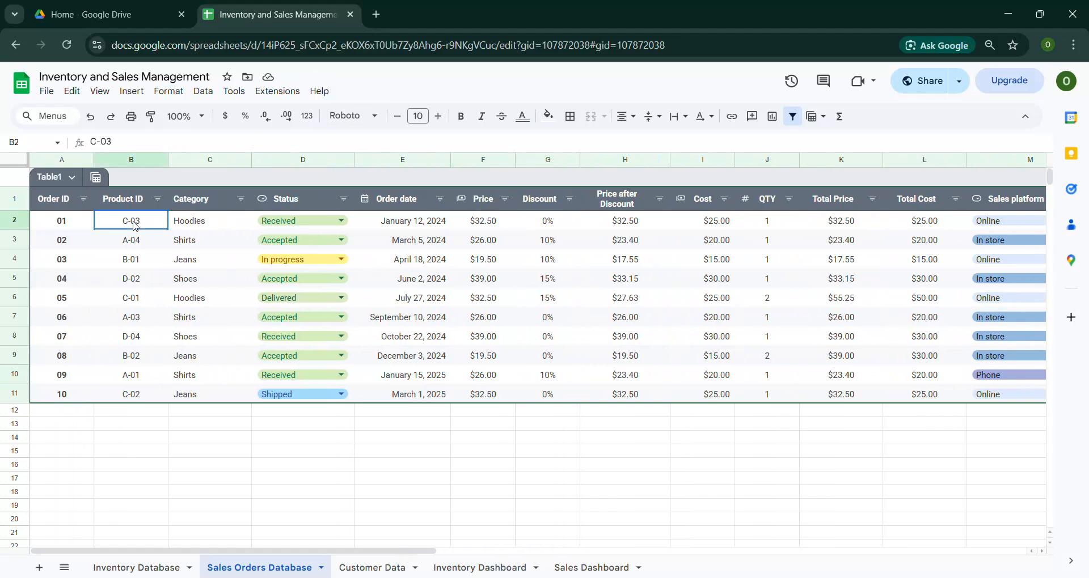
left_click(137, 568)
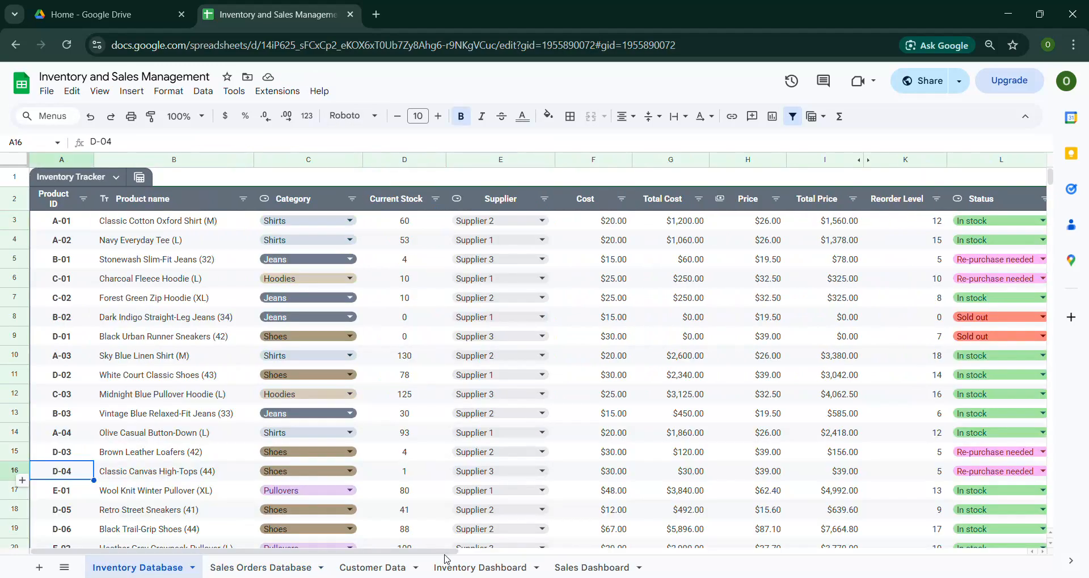
scroll(499, 553, "right", 3)
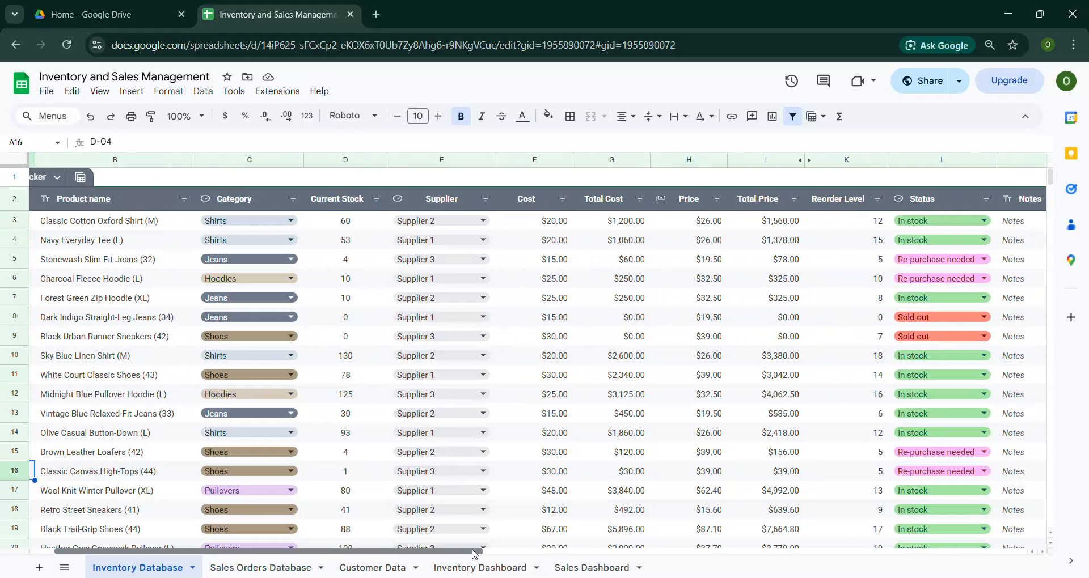
left_click_drag(614, 221, 614, 356)
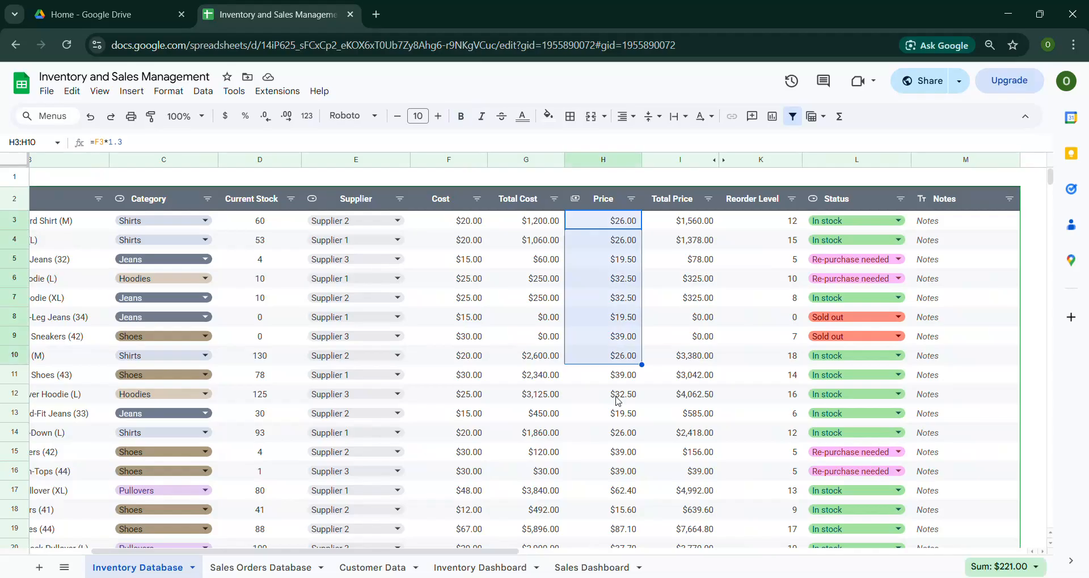
Step: Return to Sales Orders Database and examine the discounts in G2 and G3 and the Price after Discount formula in H3
left_click(264, 568)
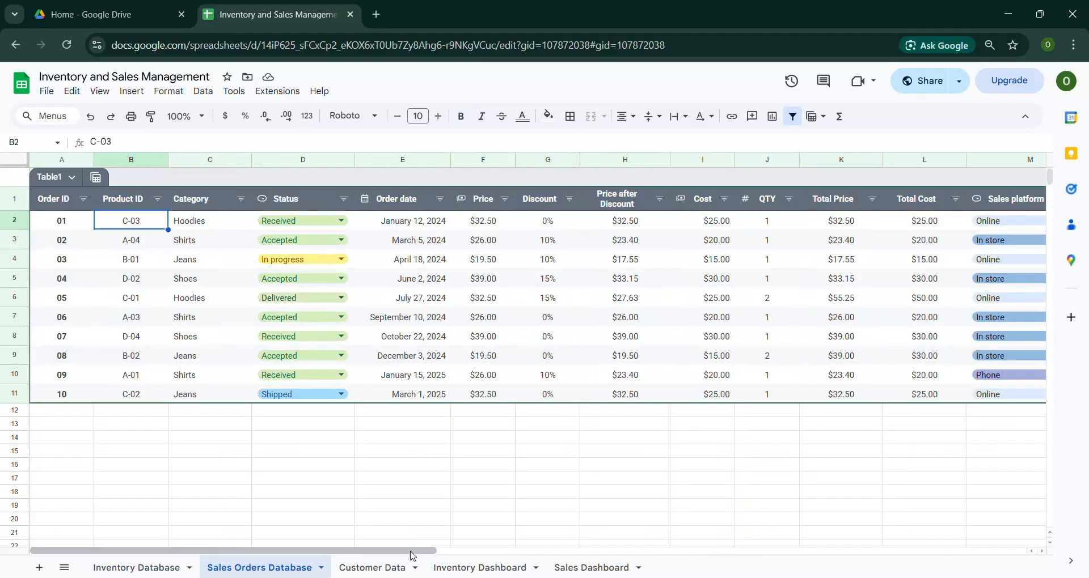
scroll(397, 551, "right", 2)
left_click(428, 223)
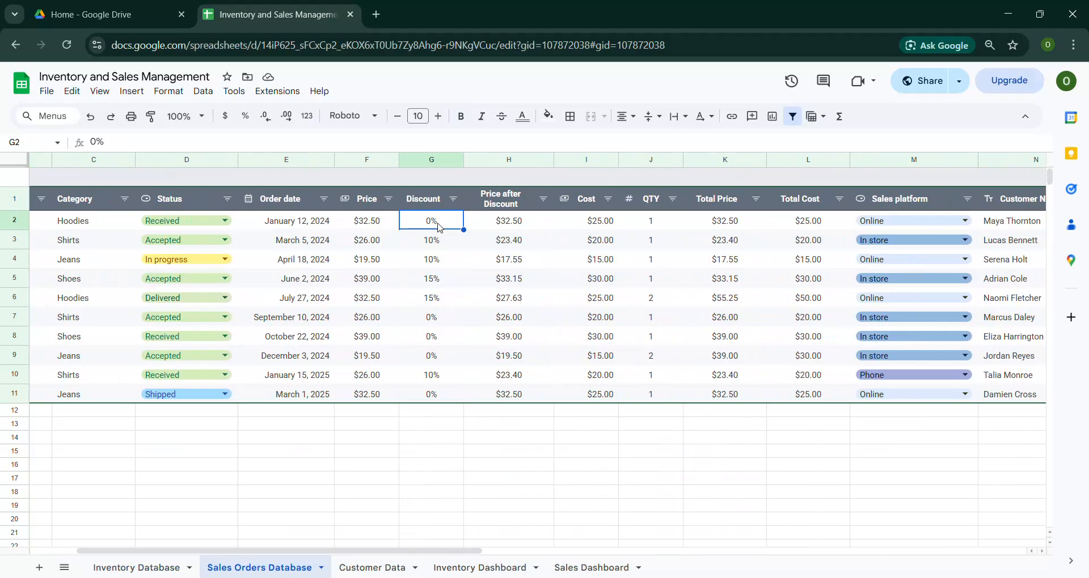
left_click(438, 237)
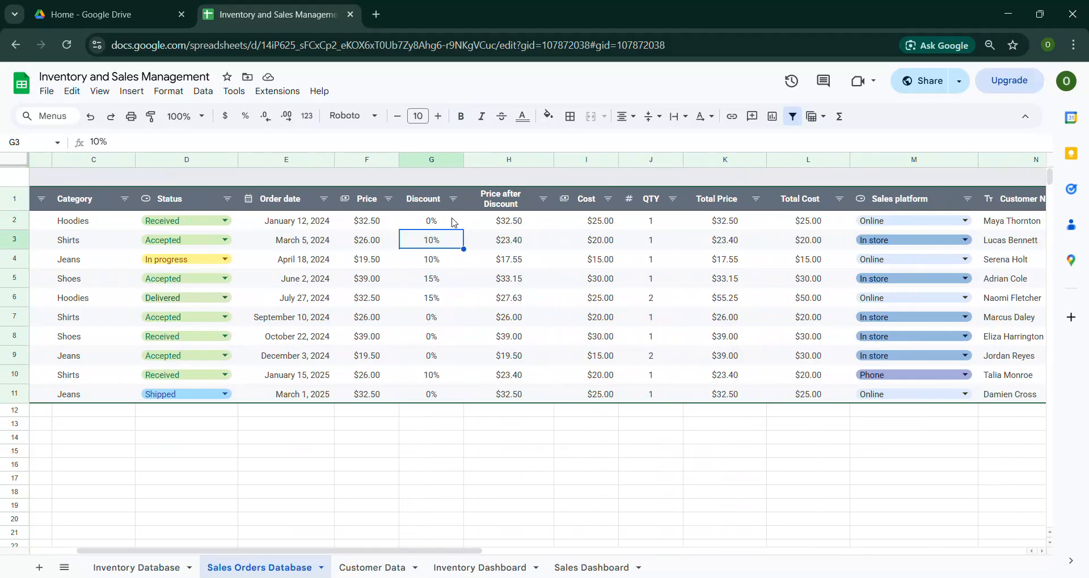
left_click(470, 205)
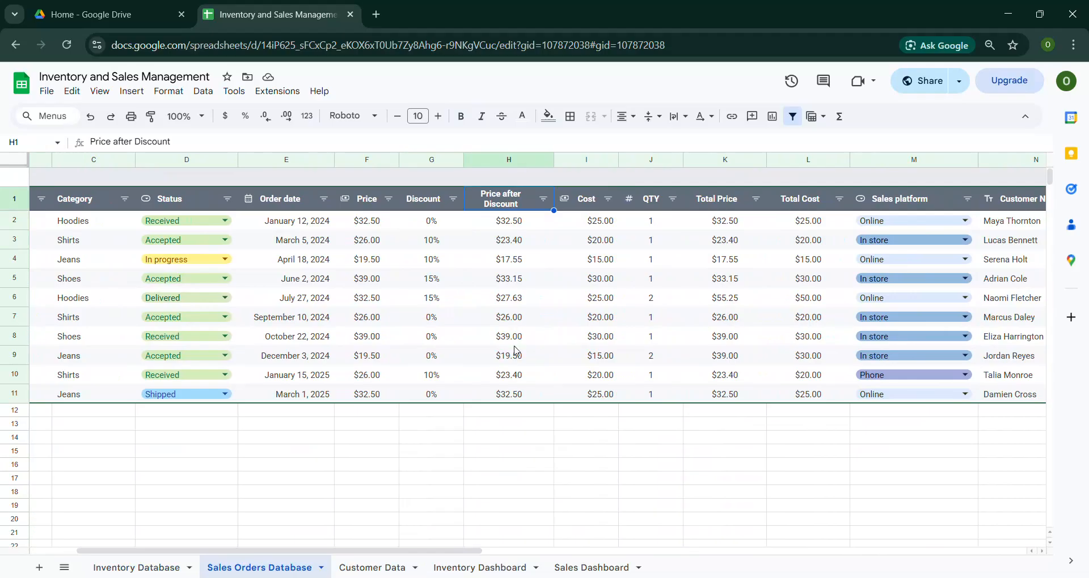
left_click(506, 245)
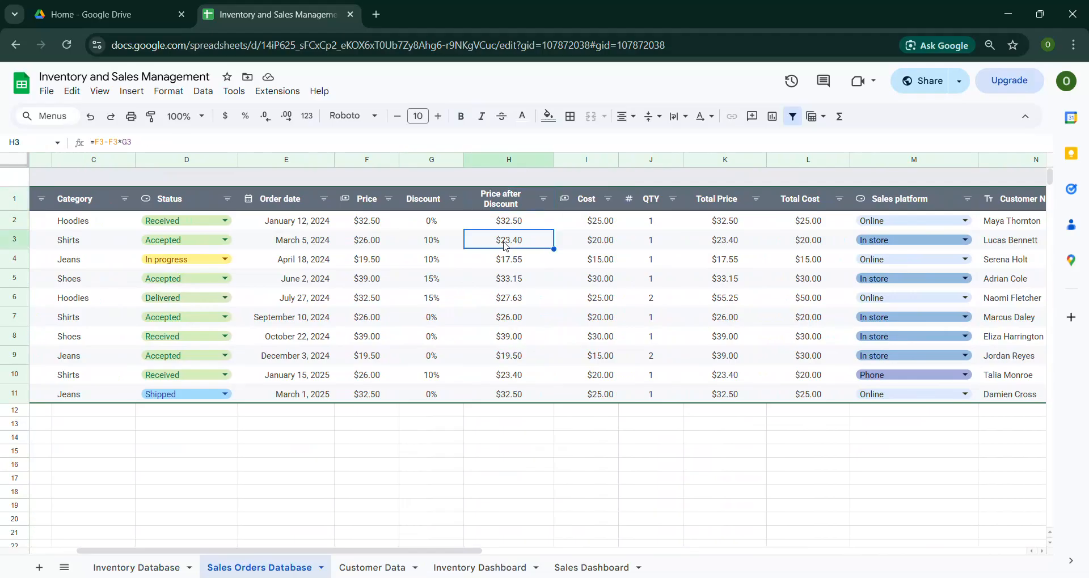
key("F2")
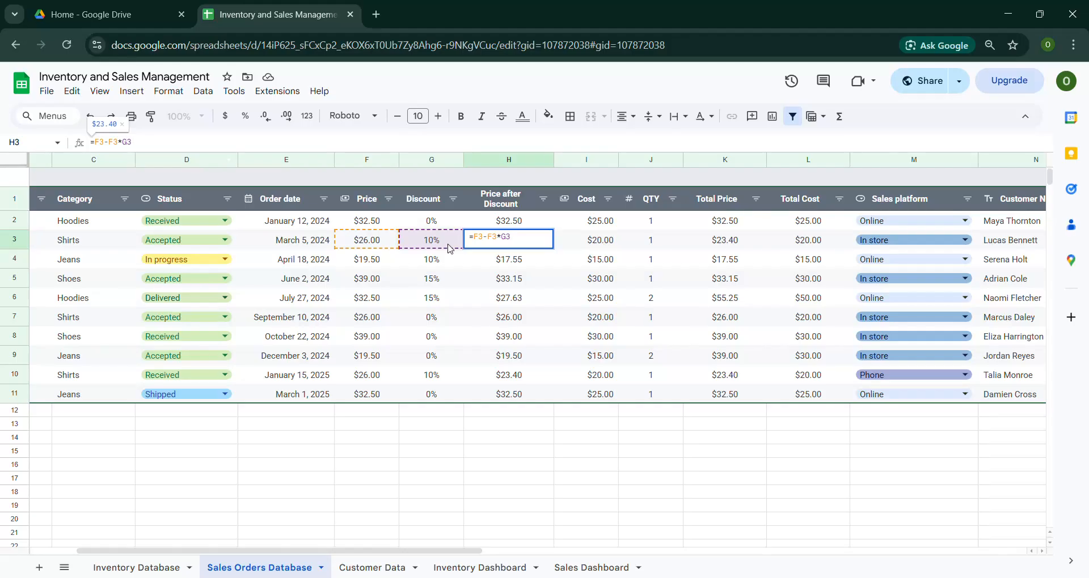
key("Escape")
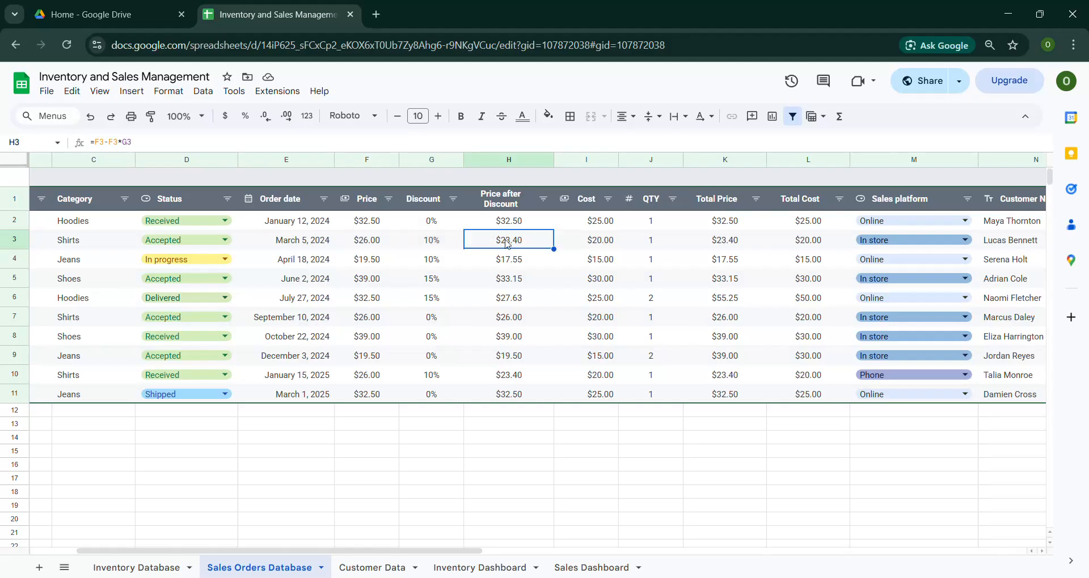
Step: Inspect the Cost lookup formula in I3, the Product ID in B2, and the Product IDs A3:A12 in the Inventory Database
left_click(605, 244)
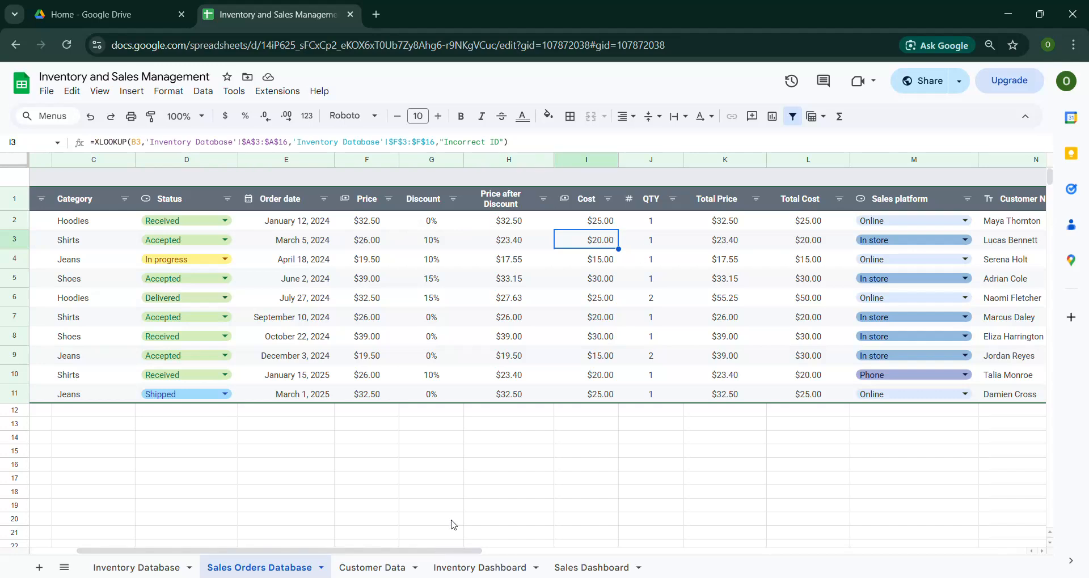
left_click_drag(444, 553, 397, 553)
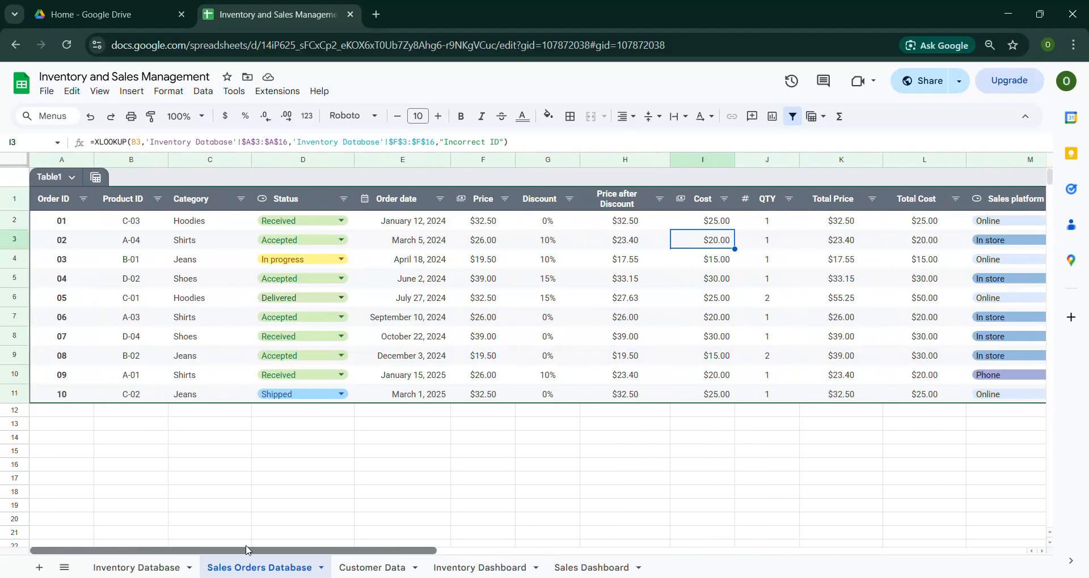
left_click(129, 223)
left_click(138, 568)
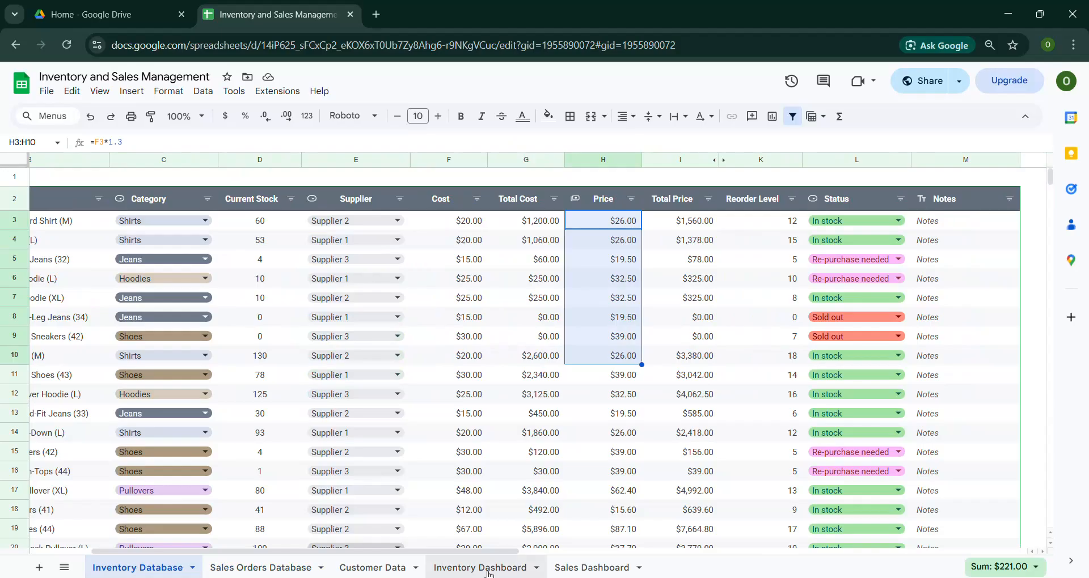
left_click_drag(466, 556, 407, 556)
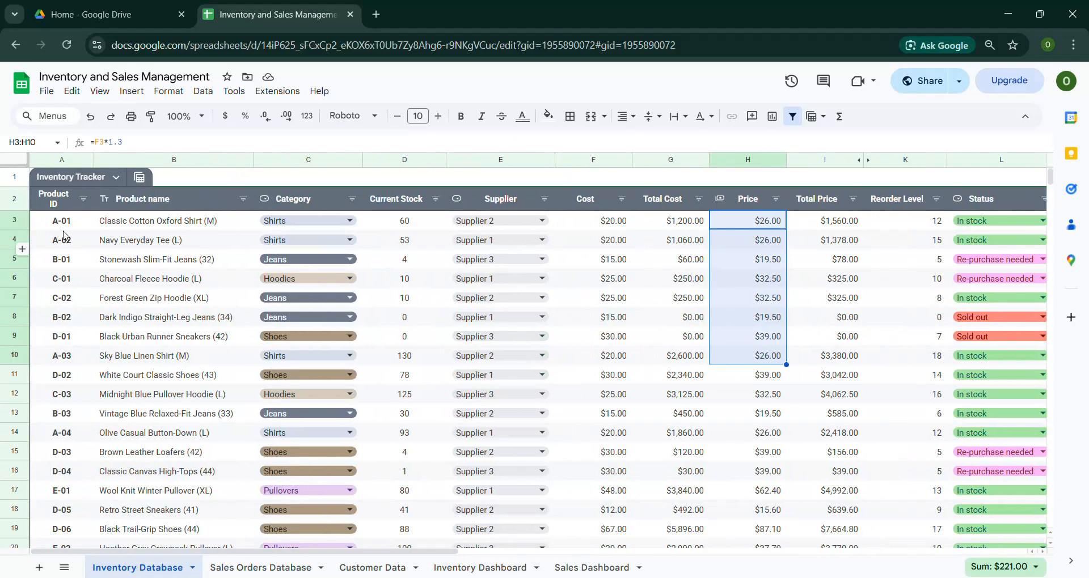
left_click_drag(63, 222, 60, 395)
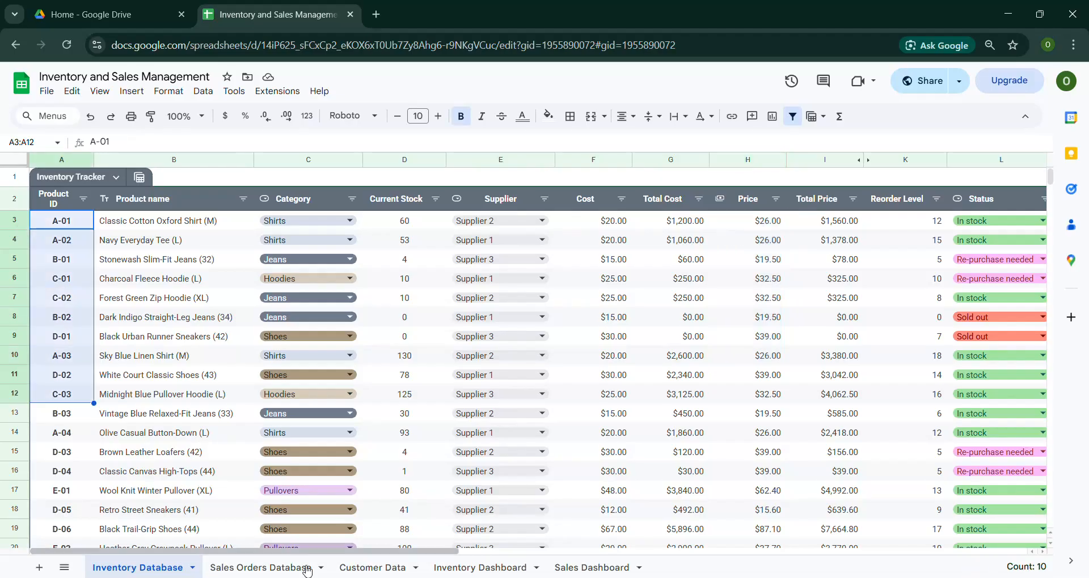
Step: Compare Sales Orders Database with the Inventory Database, checking the product name in B3 of the inventory table
left_click(310, 570)
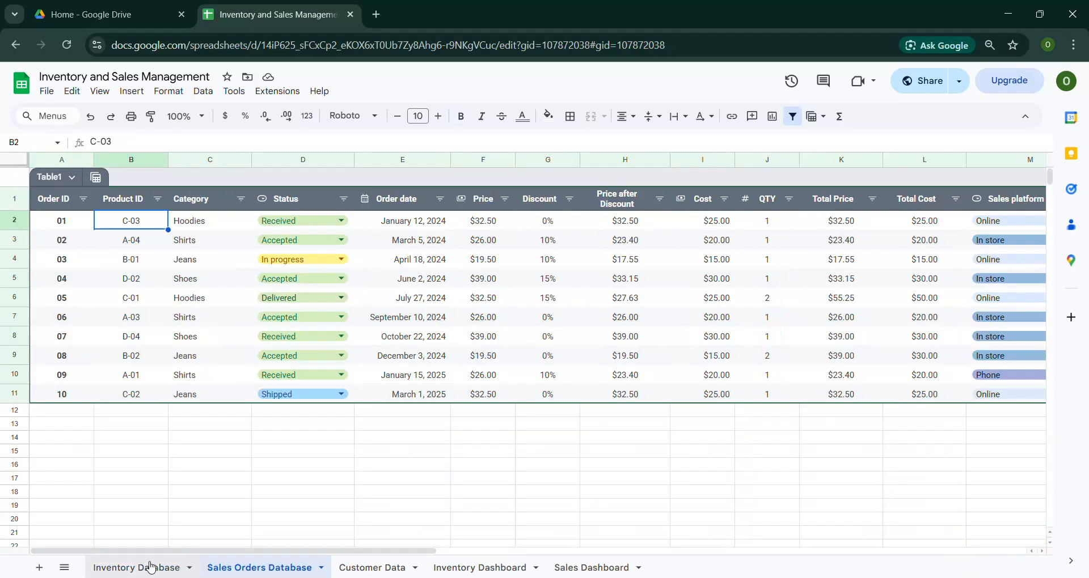
left_click(173, 569)
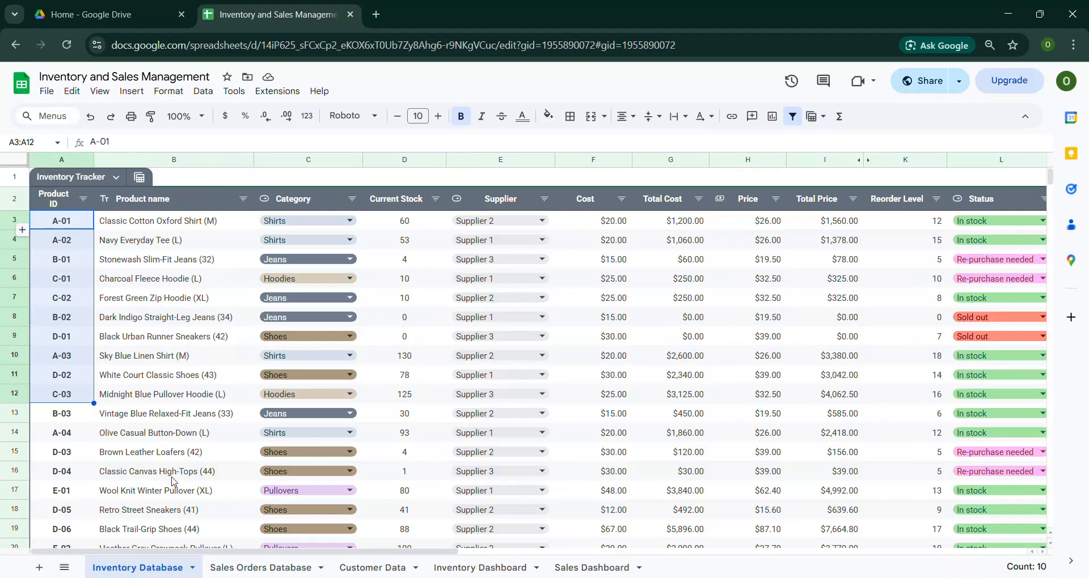
left_click(151, 226)
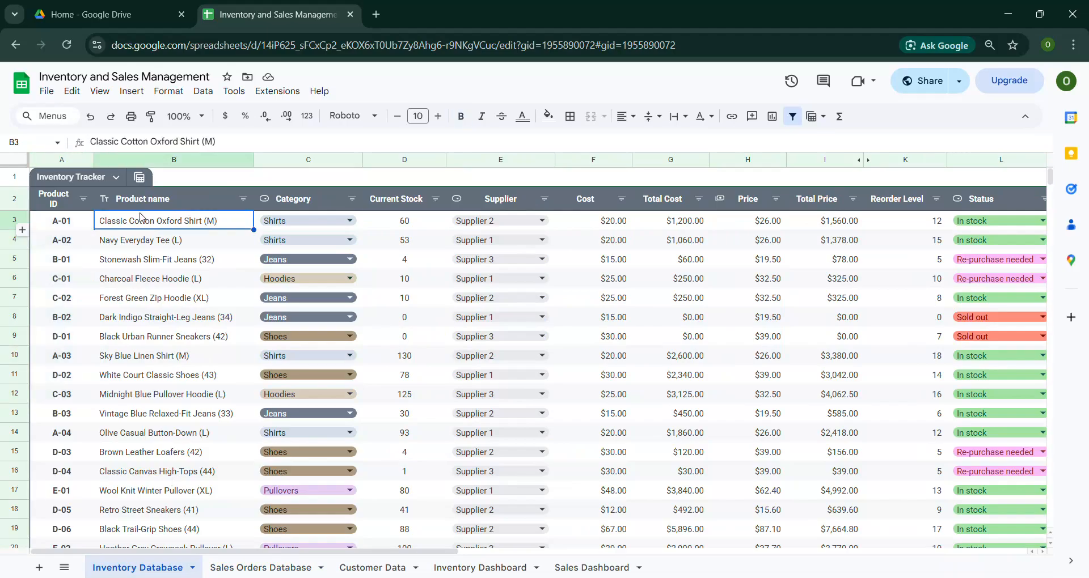
left_click(292, 568)
left_click(170, 568)
Step: Return to Sales Orders Database and check the first order's Cost in I2 and quantity in J2
left_click(261, 568)
left_click_drag(414, 552, 491, 551)
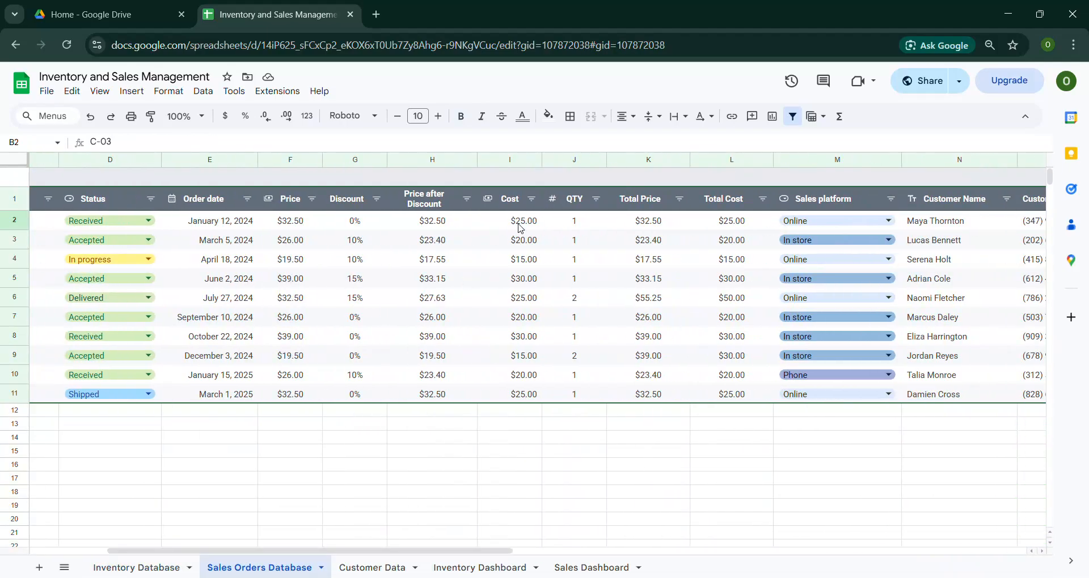
left_click(535, 226)
left_click(586, 227)
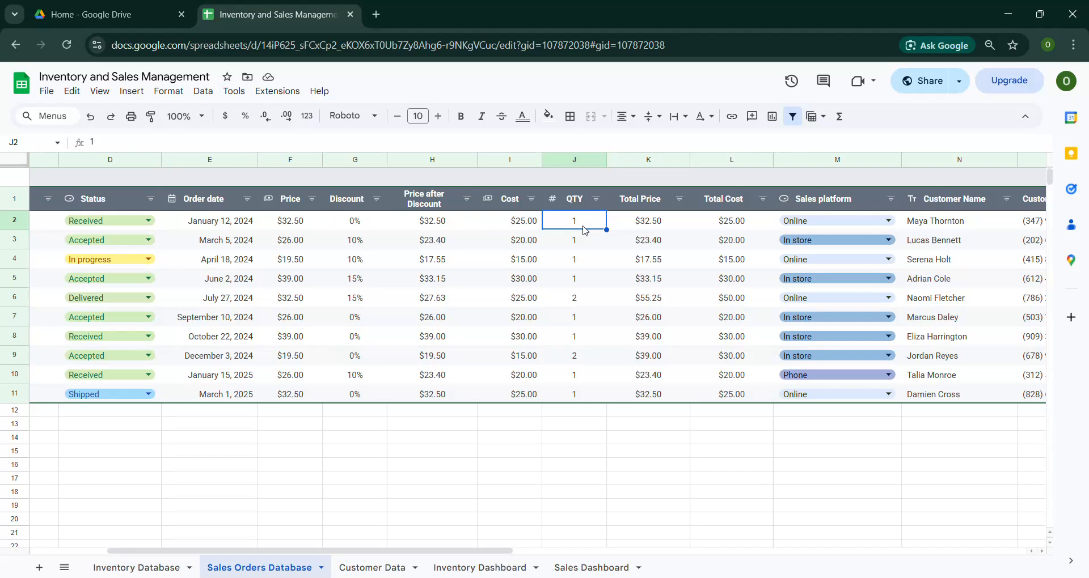
Step: Check the first order's Total Price formula in K2 and Total Cost formula in L2
scroll(531, 550, "right", 2)
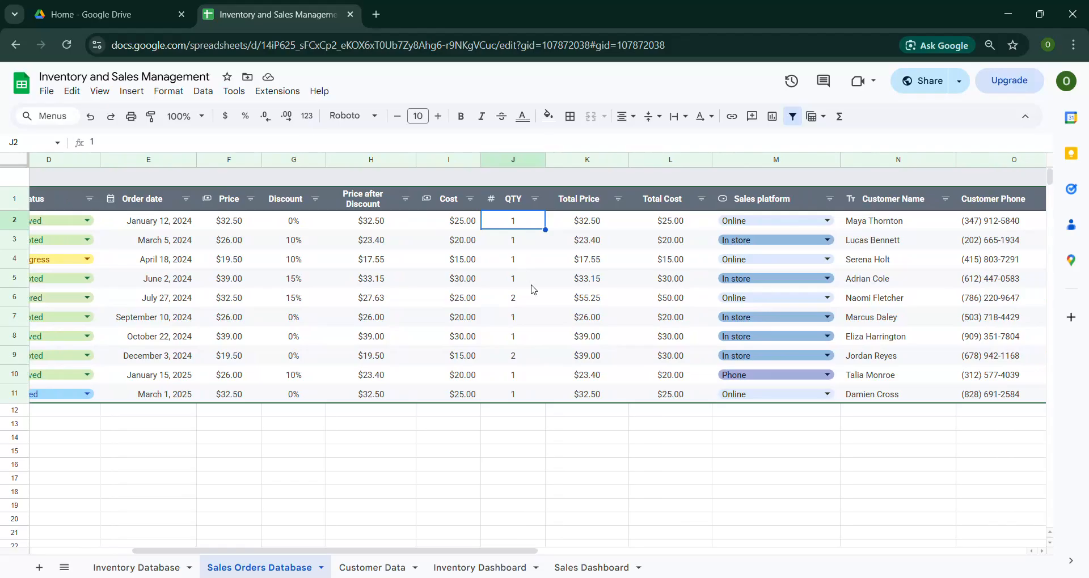
left_click(590, 222)
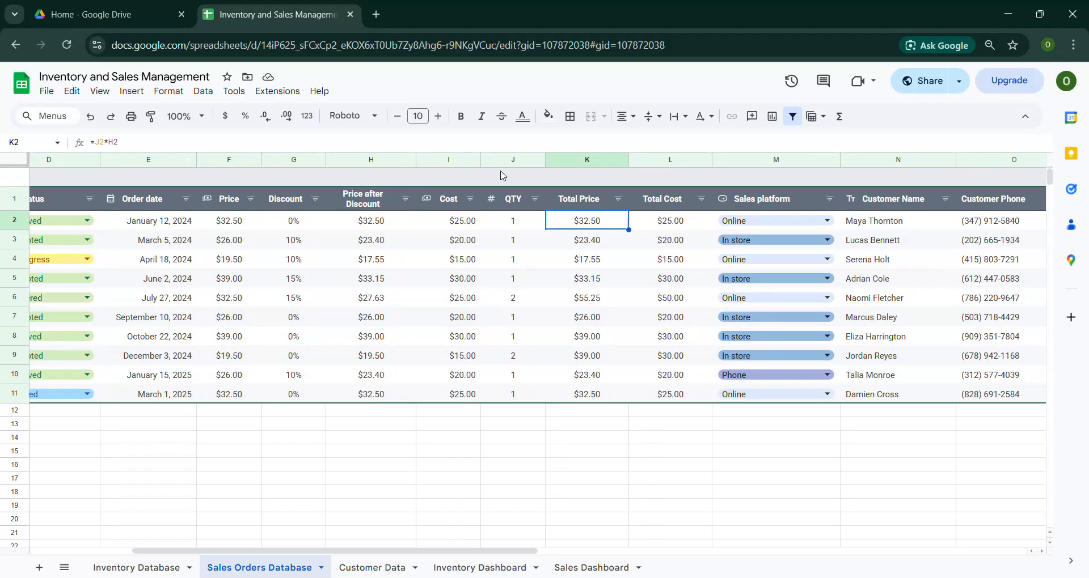
left_click_drag(507, 550, 503, 550)
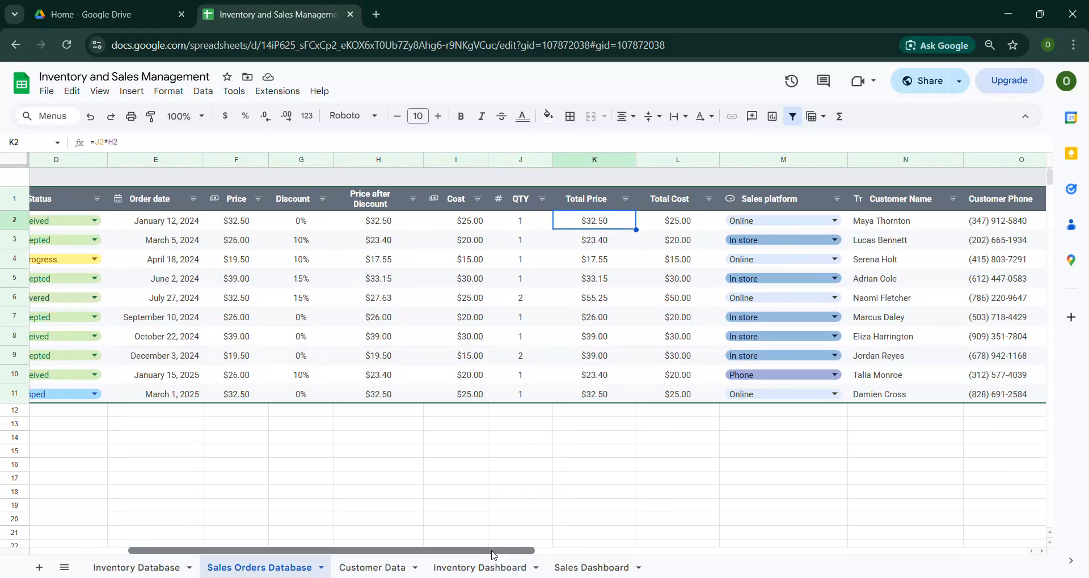
left_click_drag(491, 553, 517, 553)
left_click(609, 227)
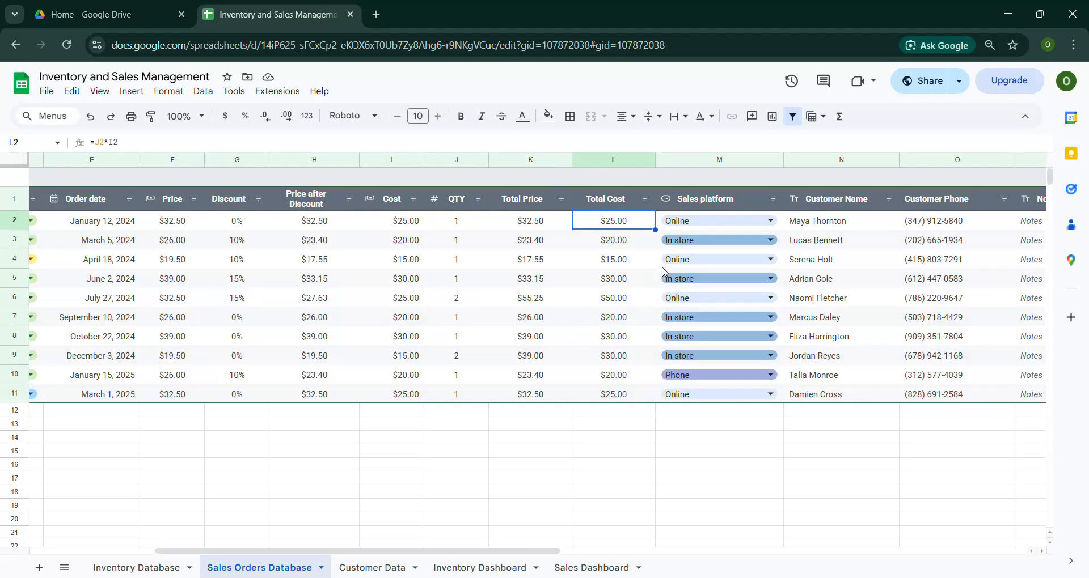
Step: Review the Sales platform dropdown in M2 and its data validation rule, keeping the options Online, In store and Phone
left_click_drag(541, 551, 578, 551)
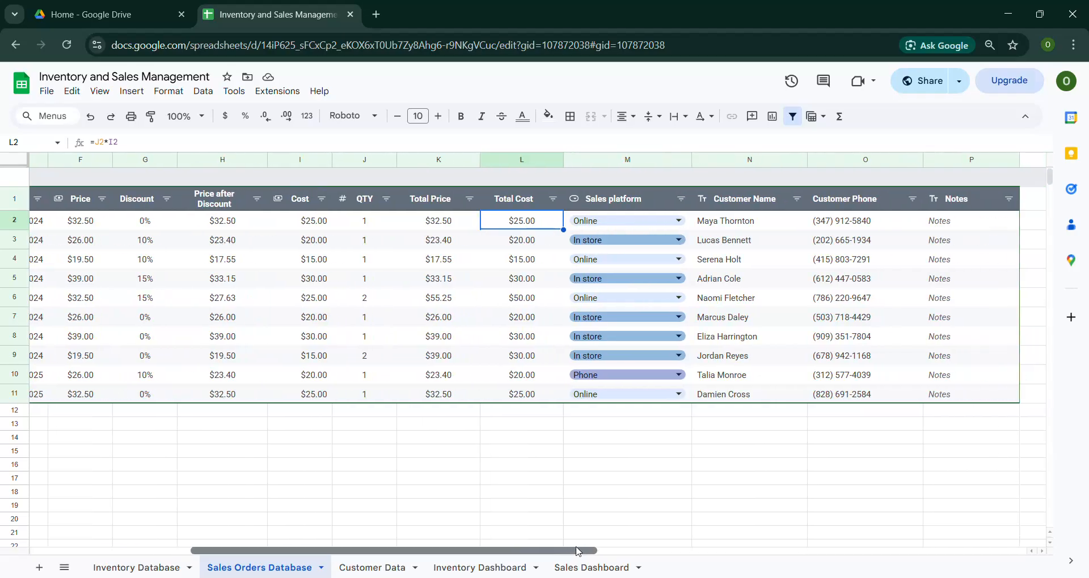
left_click(640, 227)
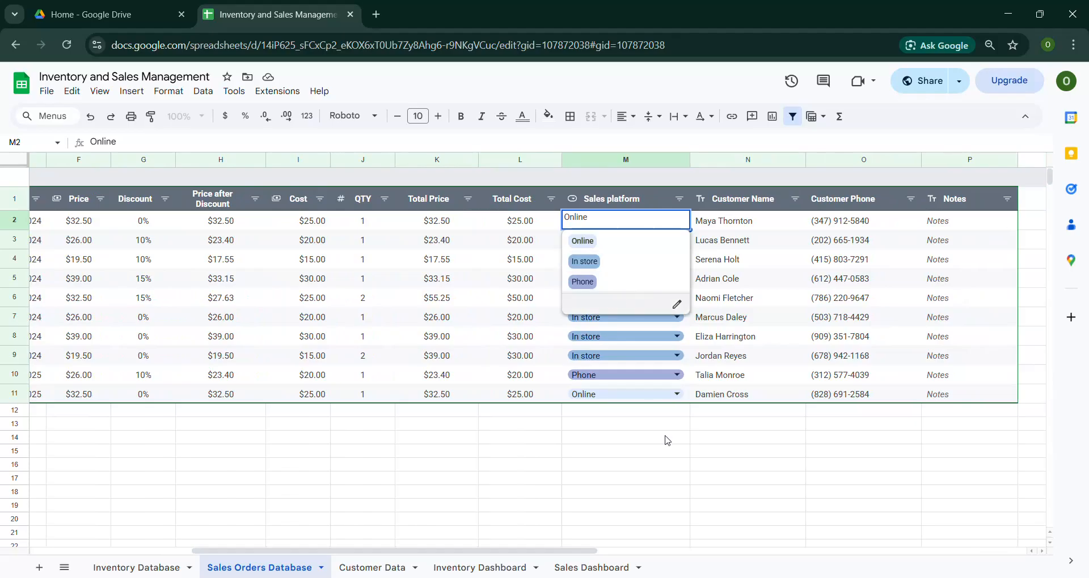
left_click(677, 305)
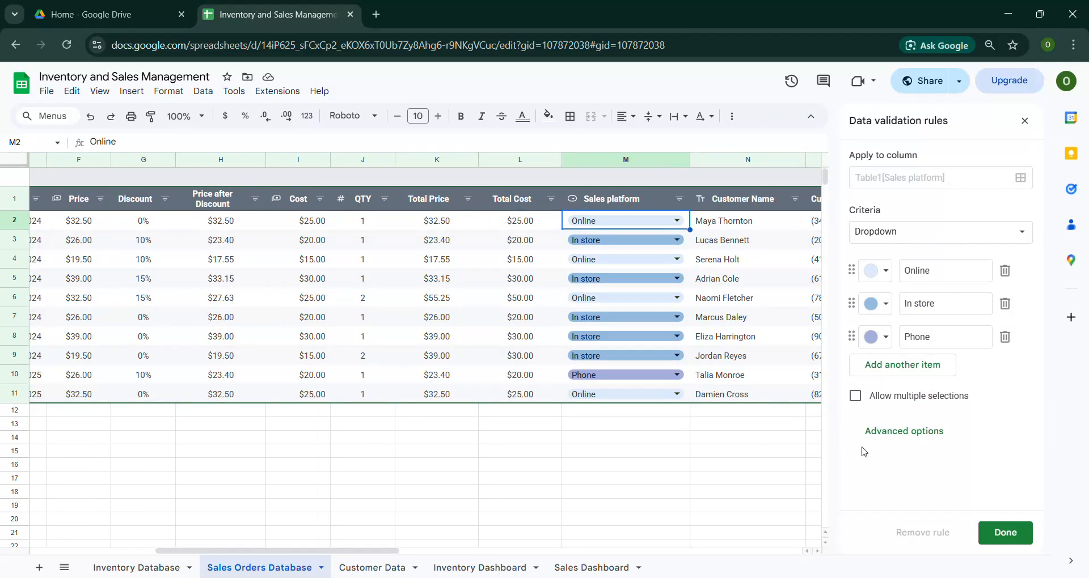
left_click(738, 442)
left_click(1005, 533)
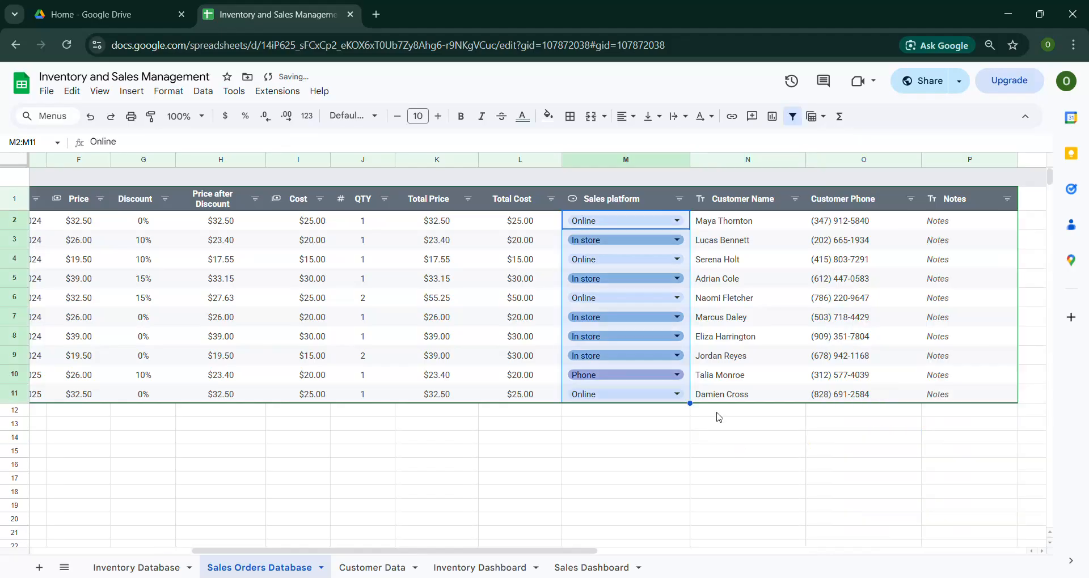
left_click(725, 430)
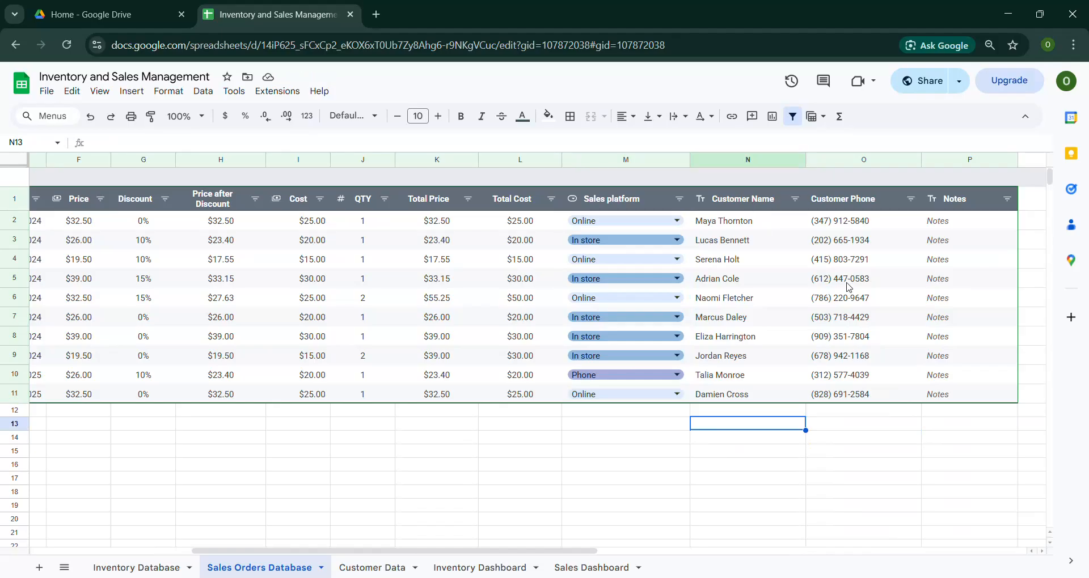
Step: Highlight the Customer Name and Customer Phone columns in N1:O11 and switch to the Customer Data sheet
left_click(839, 222)
left_click_drag(726, 203, 849, 390)
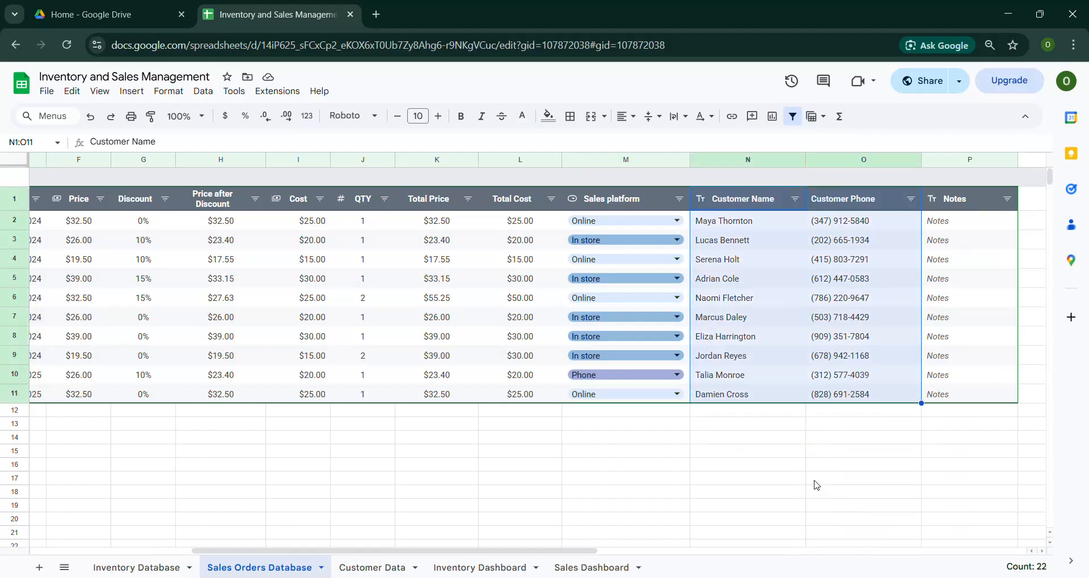
left_click(403, 568)
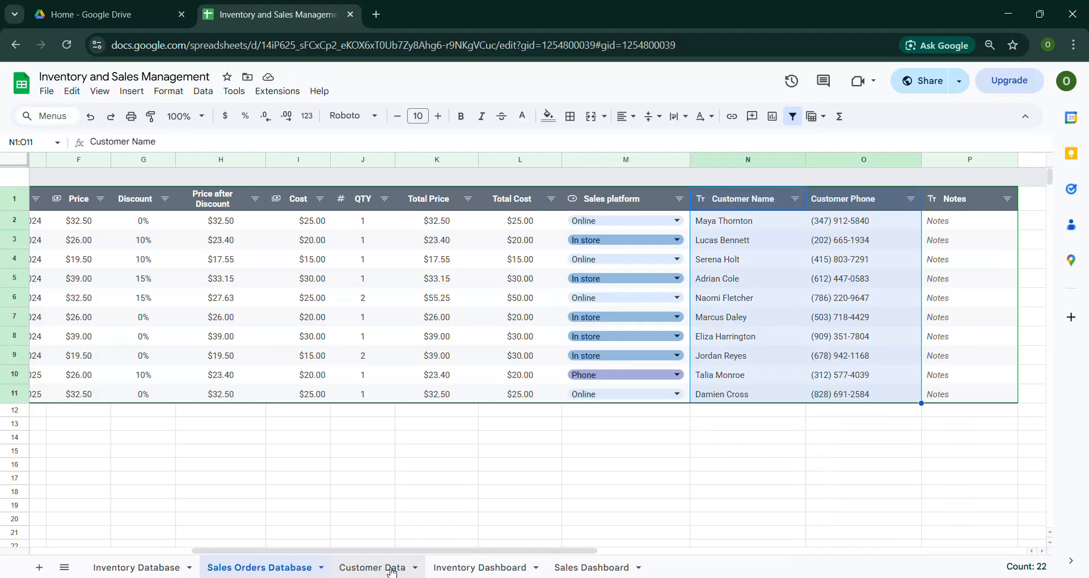
Step: Examine the order dates, customer names, phone numbers and email address fields in the Customer Data table
left_click(664, 425)
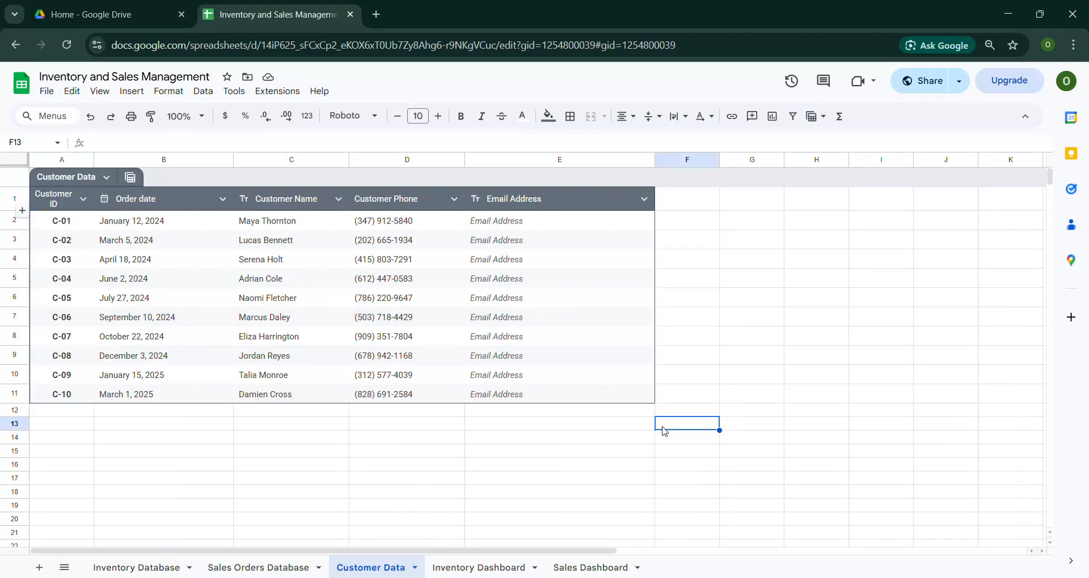
left_click(124, 225)
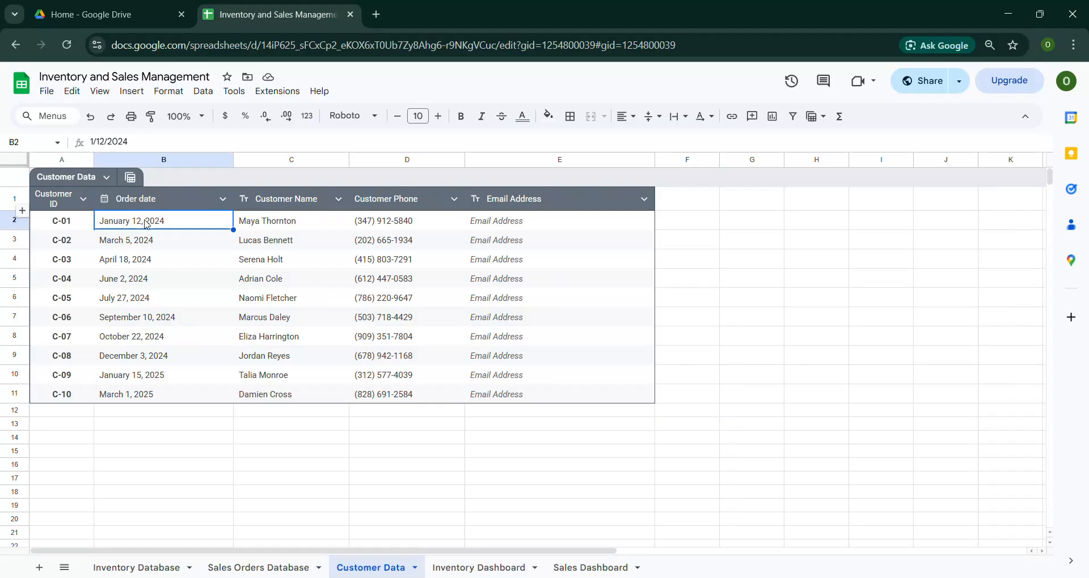
left_click(292, 226)
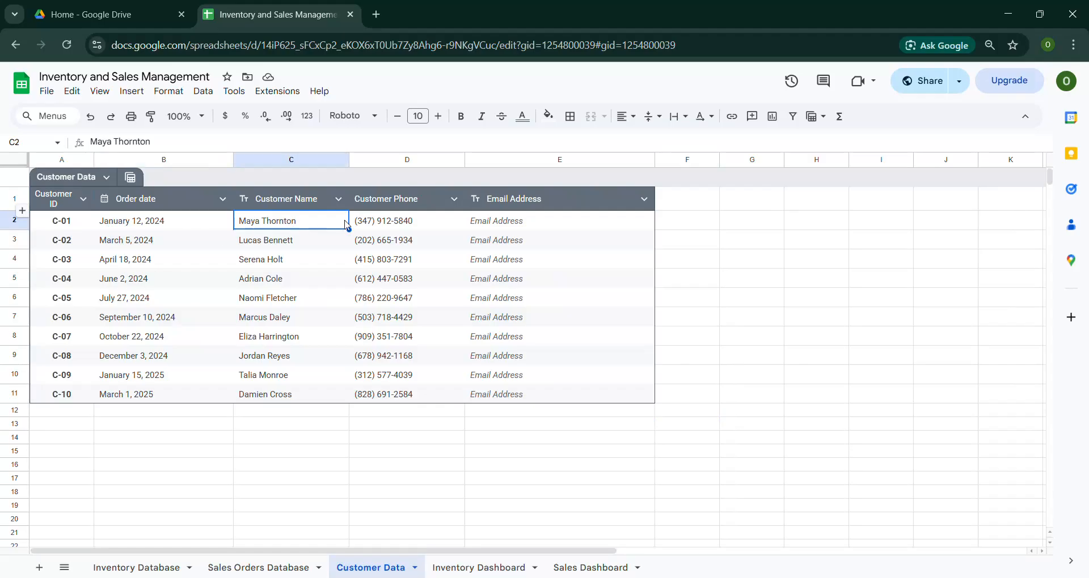
left_click_drag(301, 224, 428, 378)
left_click(520, 226)
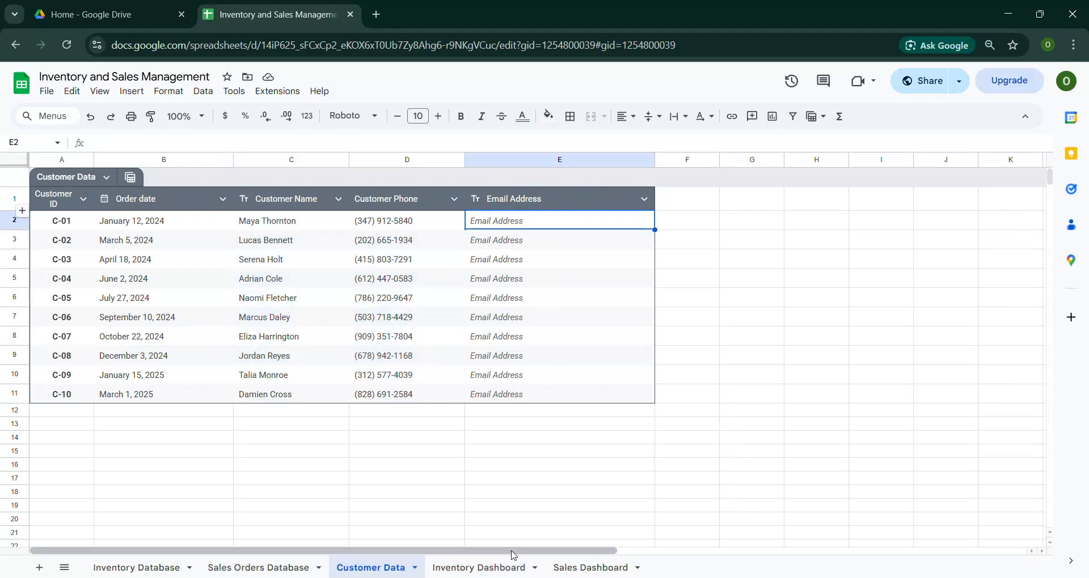
left_click(441, 466)
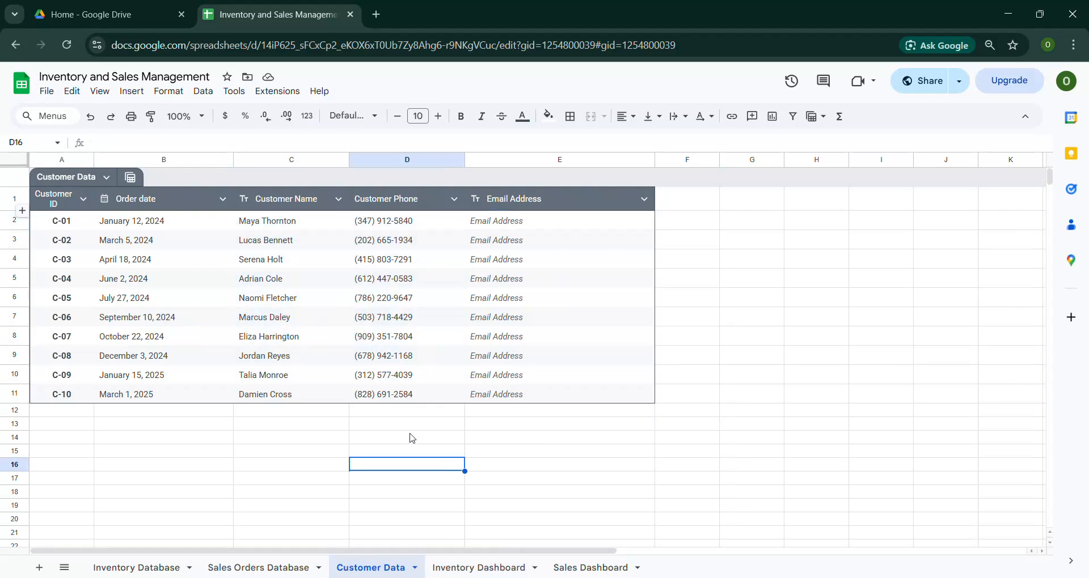
left_click_drag(381, 221, 410, 393)
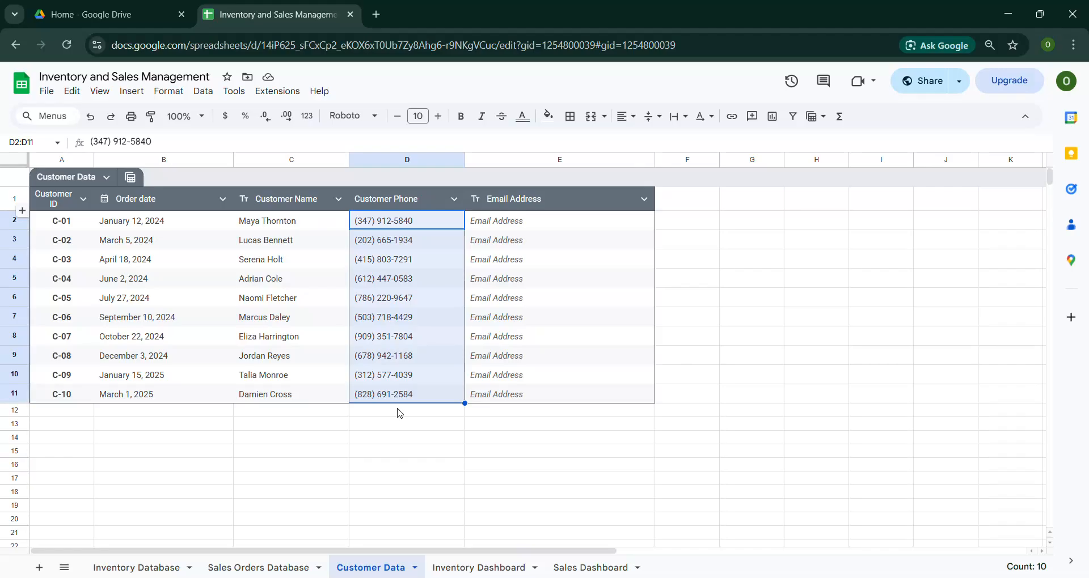
left_click(403, 451)
Step: Revisit Inventory Dashboard, Inventory Database and the end of Sales Orders Database, returning to Customer Data
left_click(438, 567)
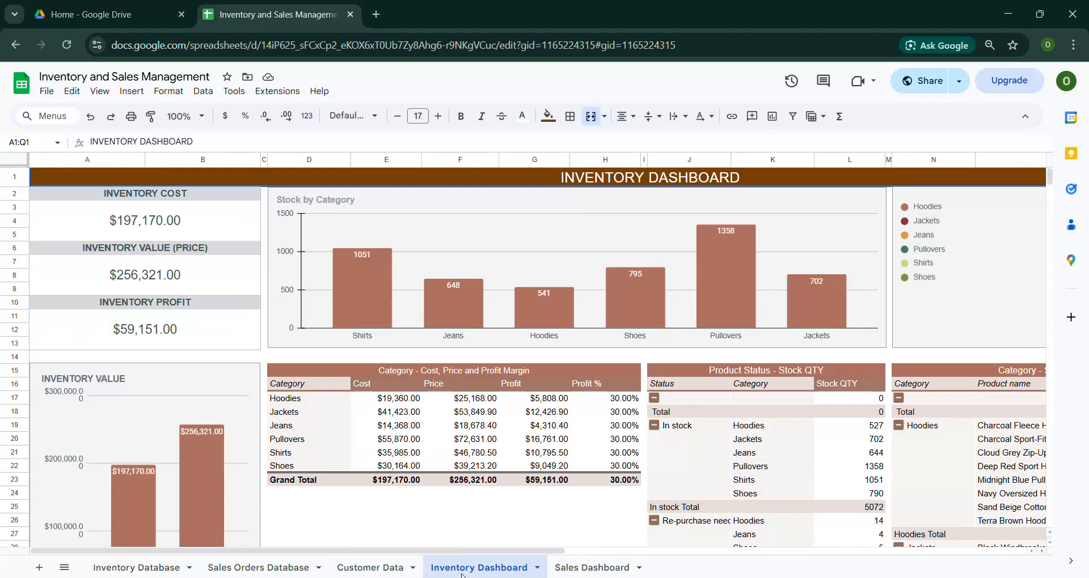
left_click(394, 568)
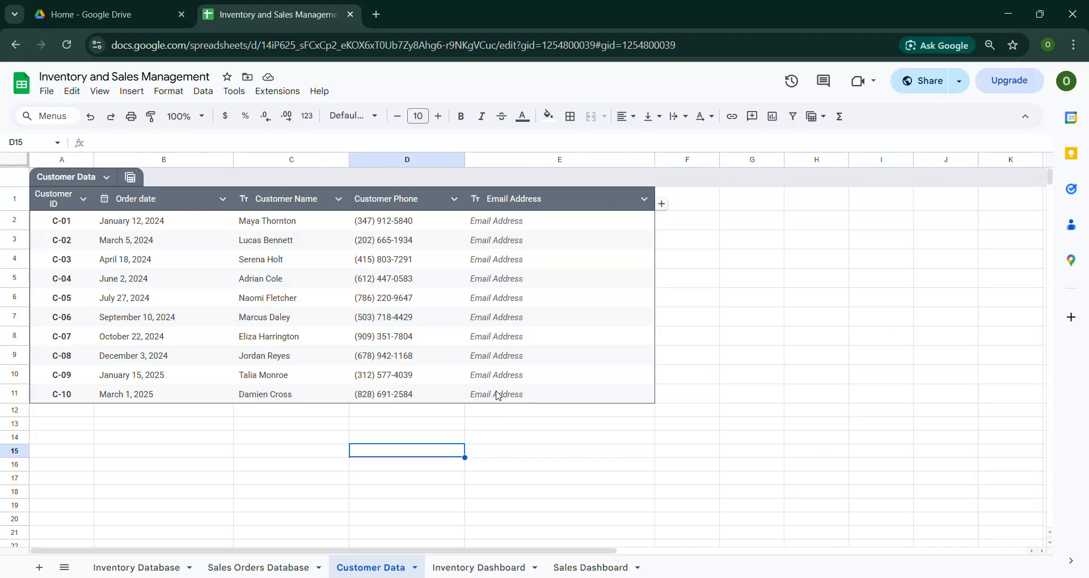
left_click(141, 567)
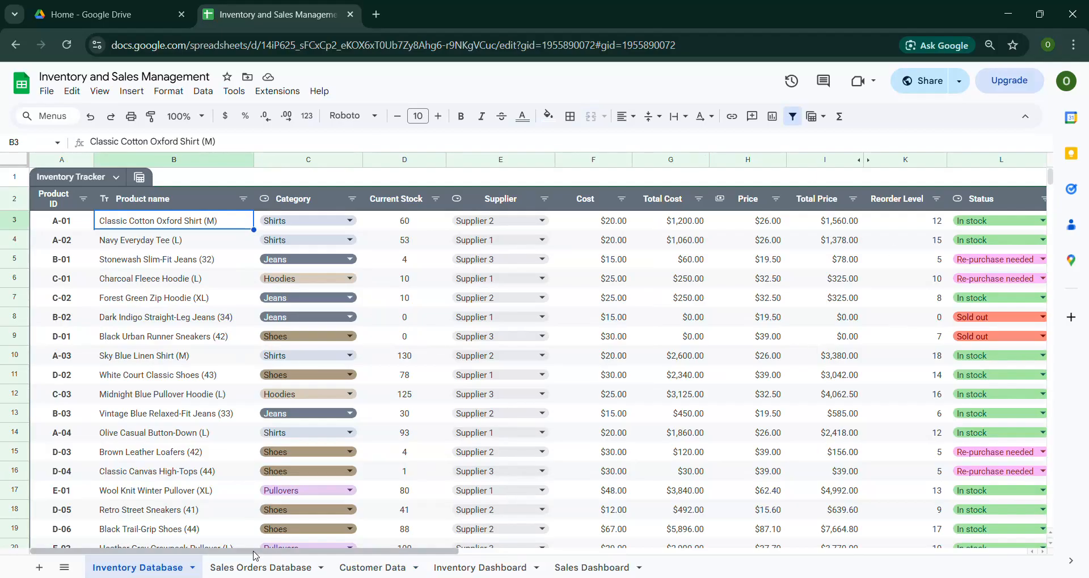
left_click(250, 570)
left_click_drag(313, 551, 385, 550)
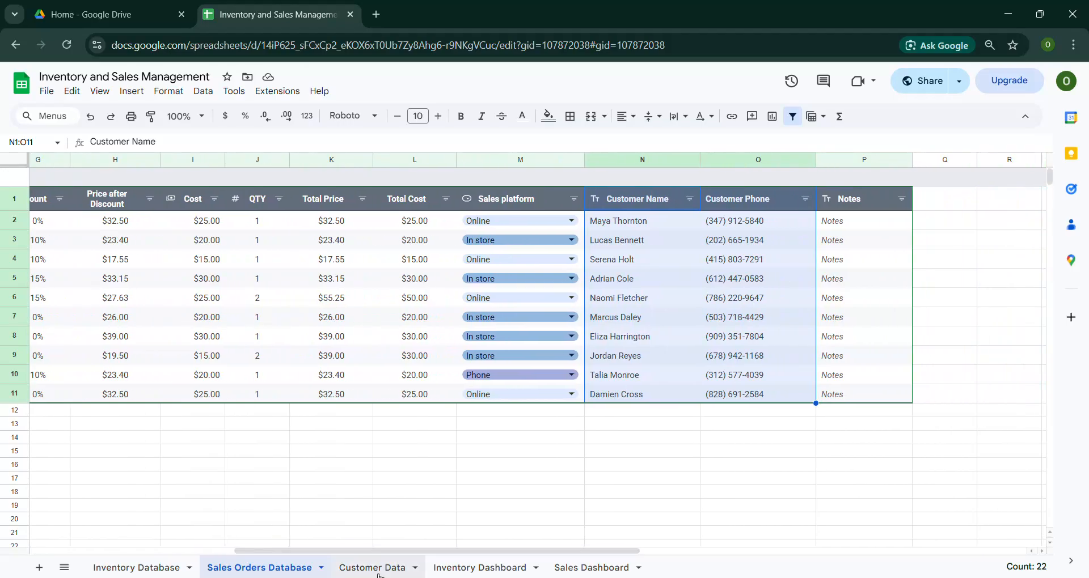
left_click(421, 562)
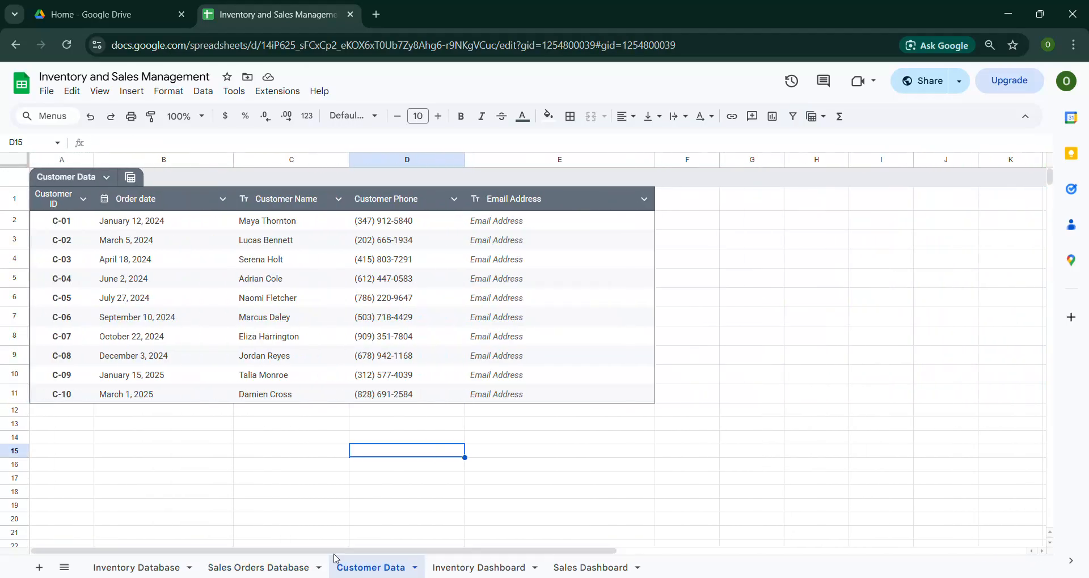
Step: Open Inventory Dashboard and point out the profit margin, product status, and stock and reorder level tables by their title cells
left_click(480, 566)
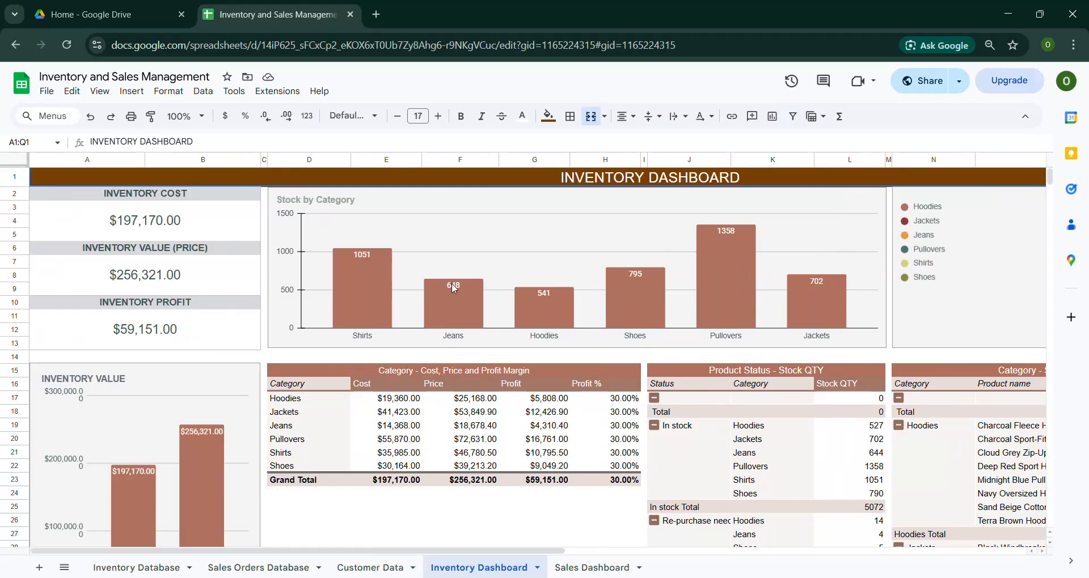
key("ctrl+minus")
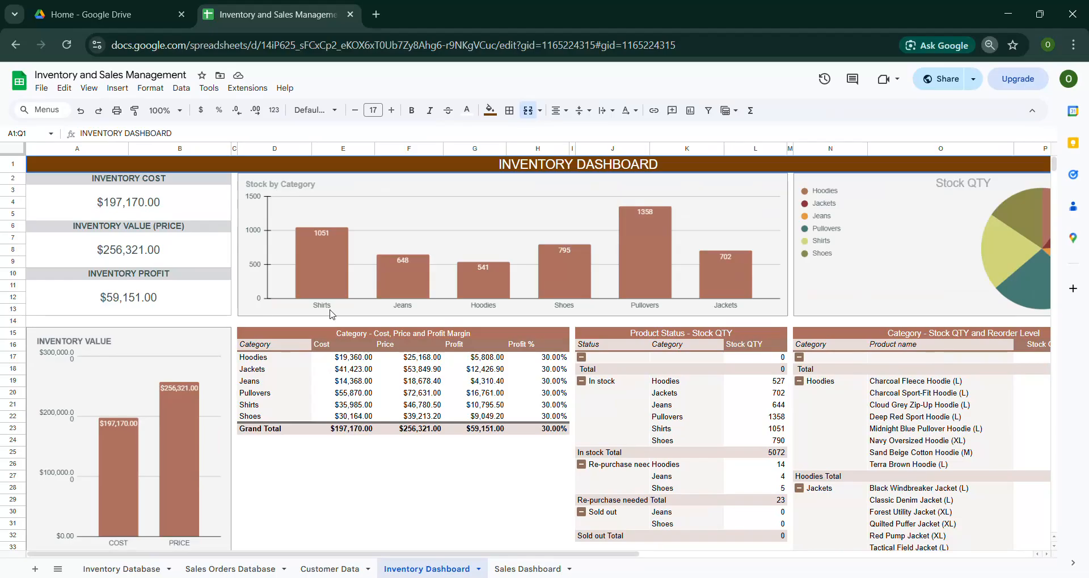
key("ctrl+minus")
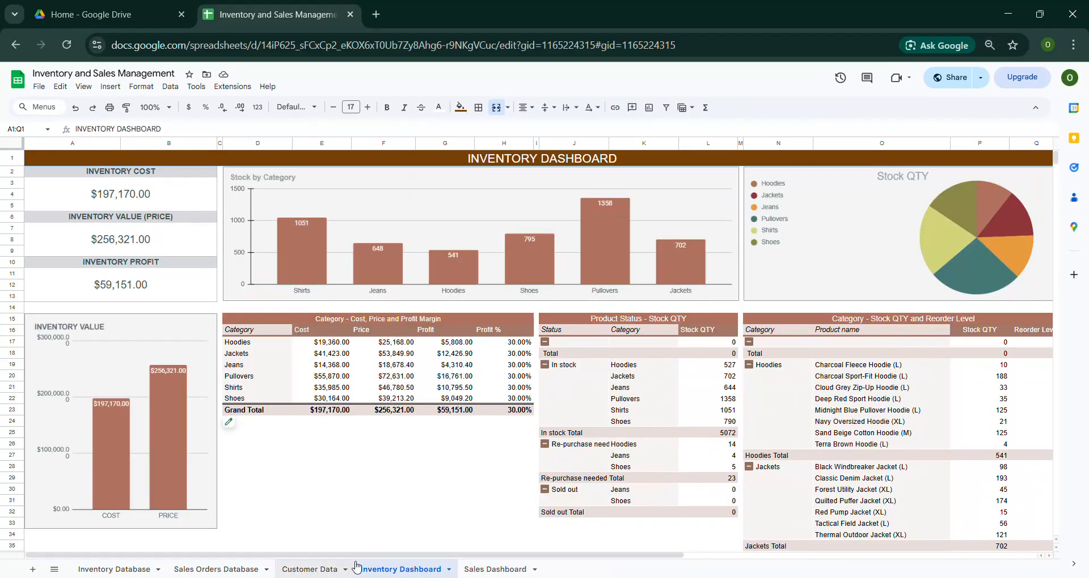
mouse_move(360, 557)
left_mouse_down()
mouse_move(387, 558)
mouse_move(358, 559)
left_mouse_up()
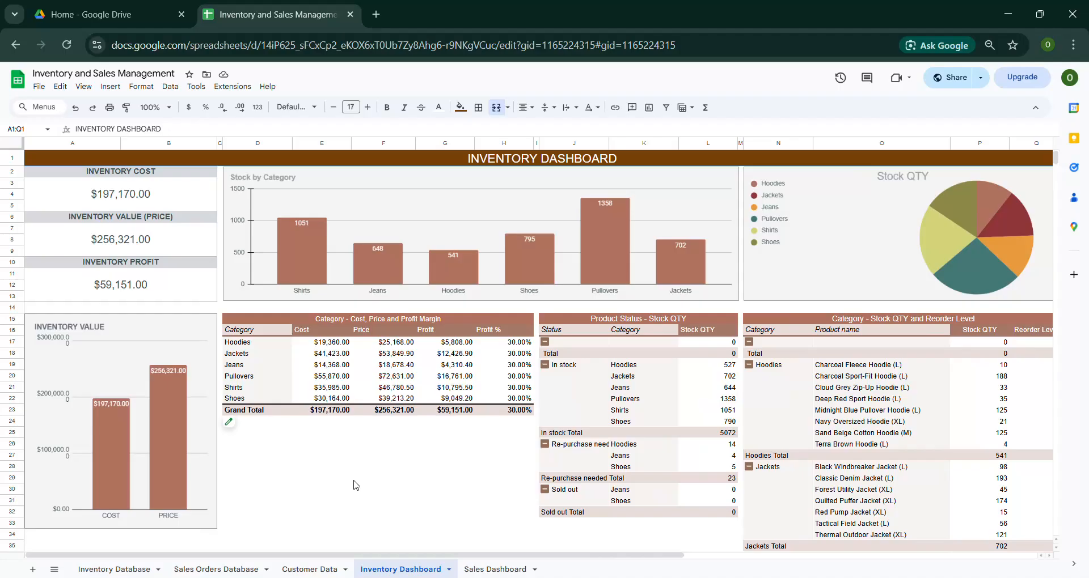
left_click(301, 322)
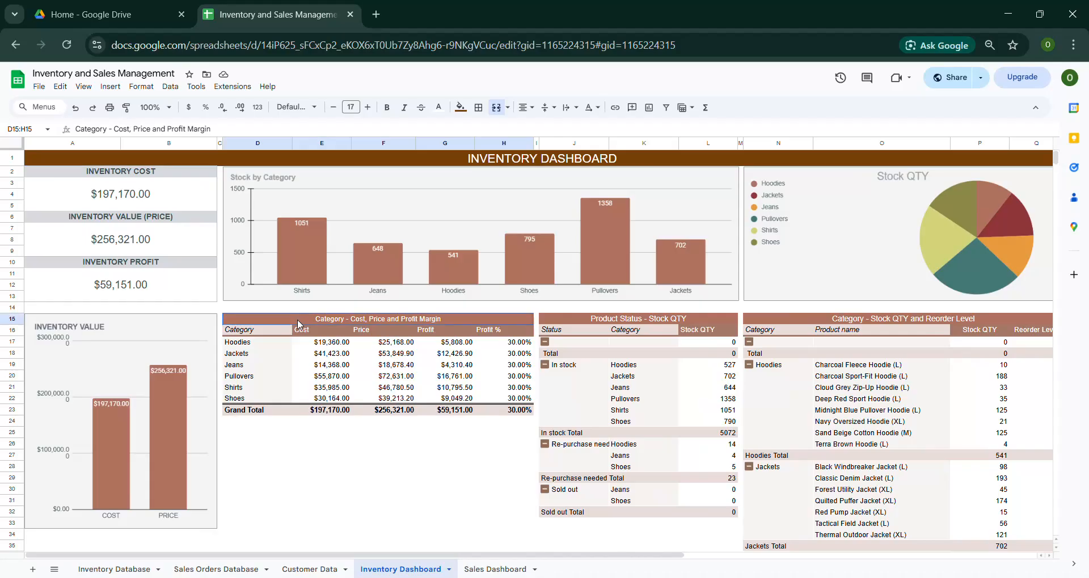
left_click(629, 321)
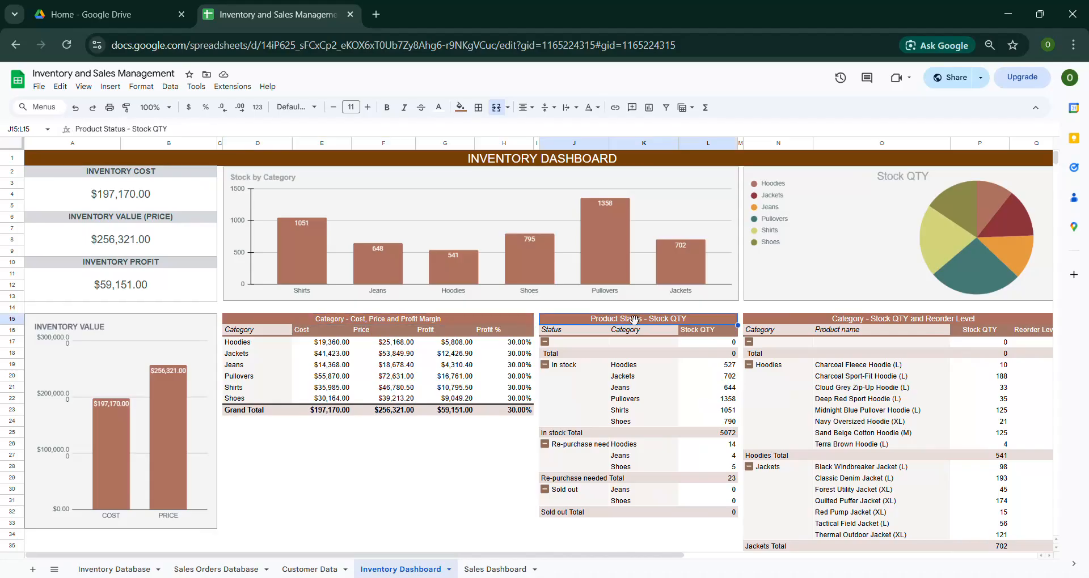
left_click(814, 323)
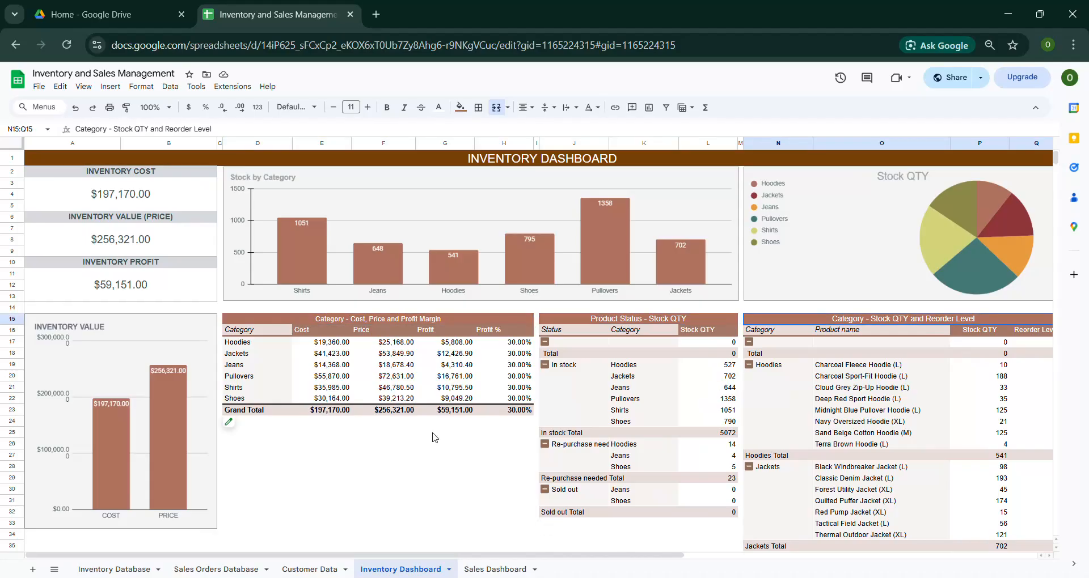
Step: Compare the formulas behind Inventory Cost, Inventory Value (Price) and Inventory Profit on the dashboard
left_click(182, 197)
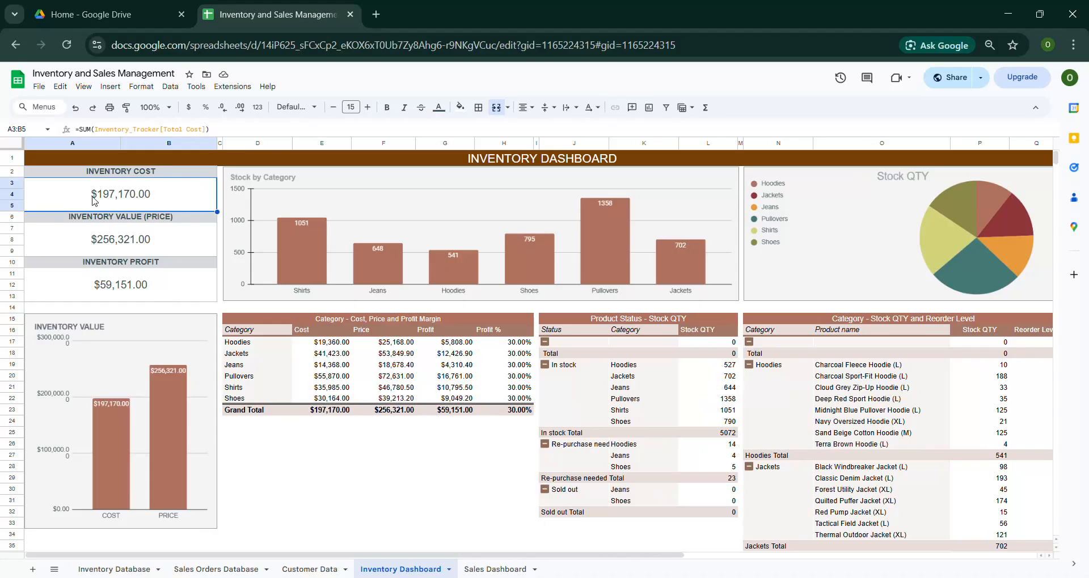
left_click(187, 245)
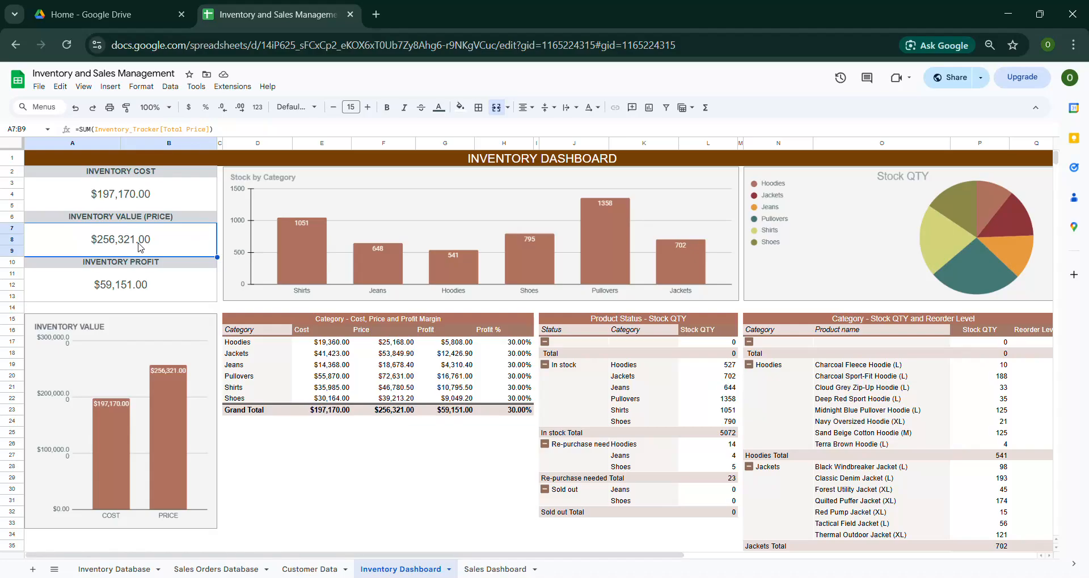
left_click(166, 291)
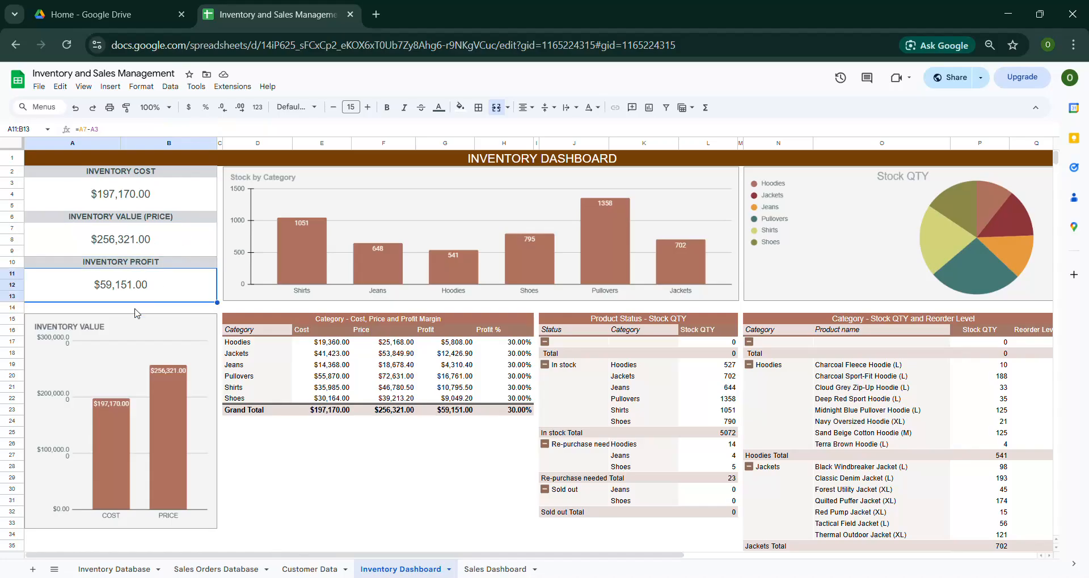
left_click(164, 247)
left_click(167, 188)
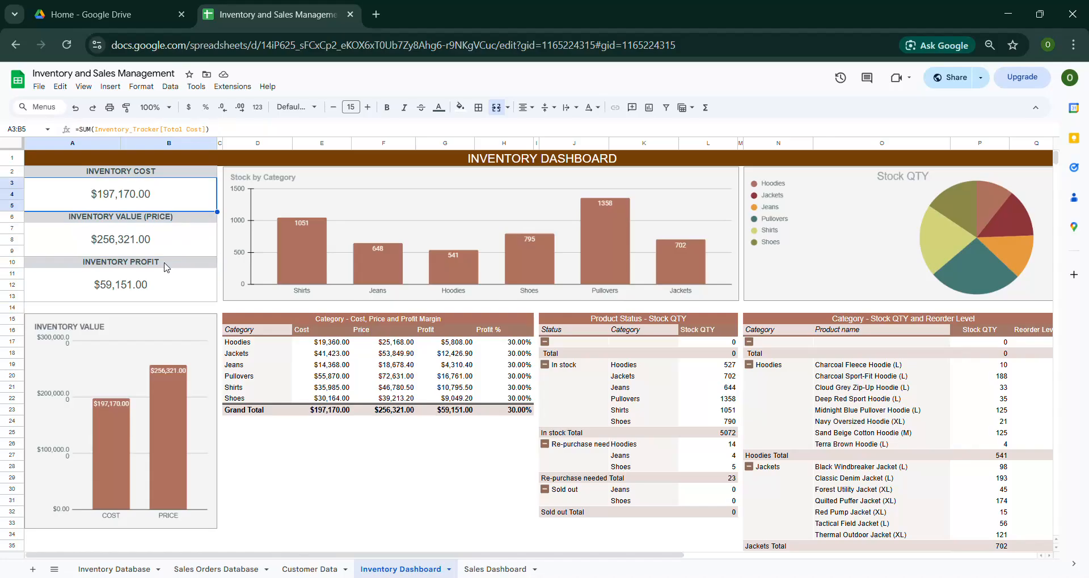
left_click(179, 294)
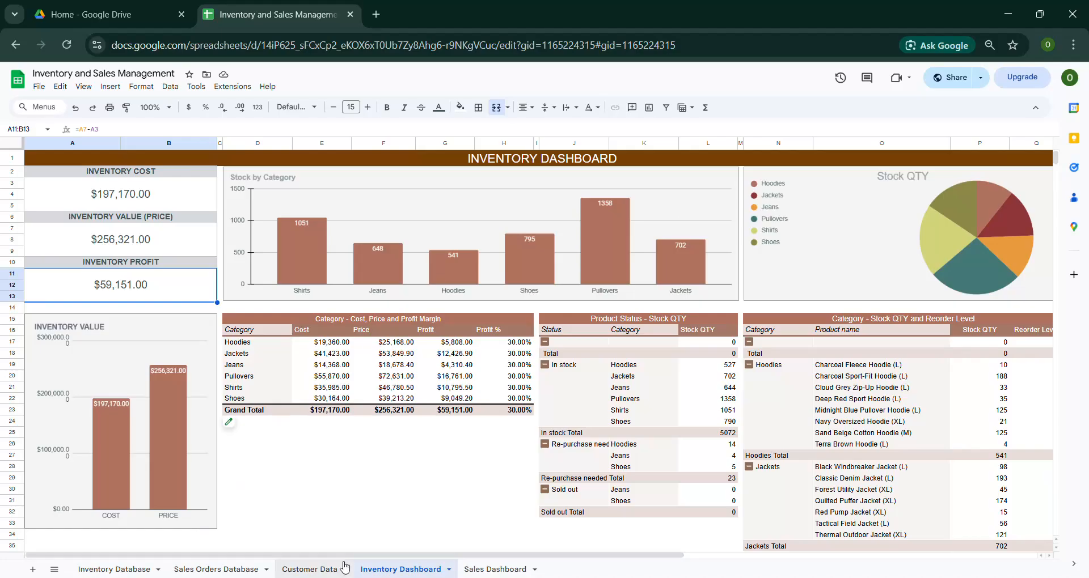
Step: Examine the Stock by Category chart and the Pullovers and Jeans slices of the Stock QTY pie chart
left_click_drag(322, 556, 361, 558)
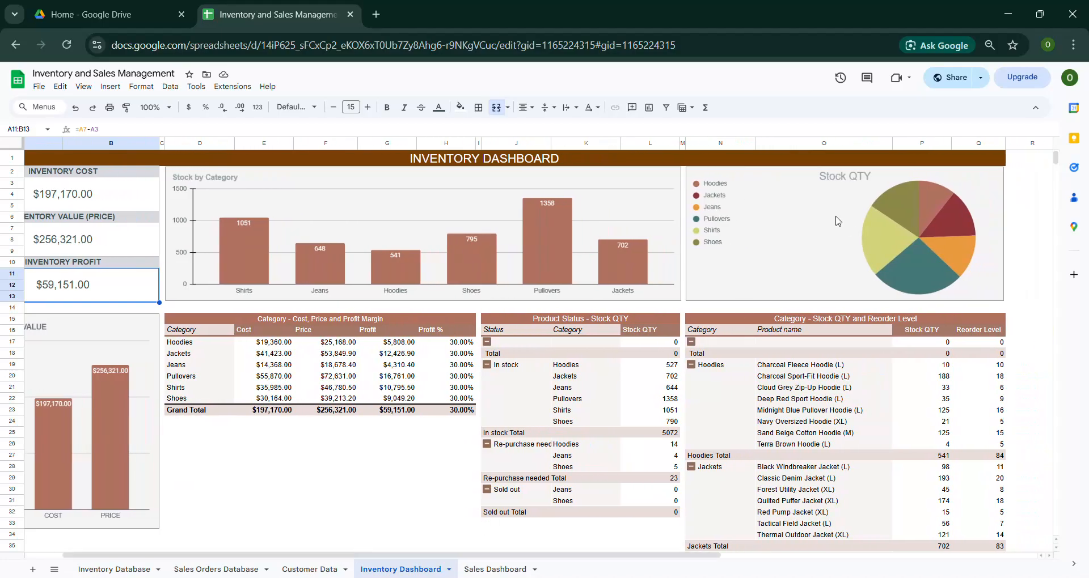
left_click(510, 244)
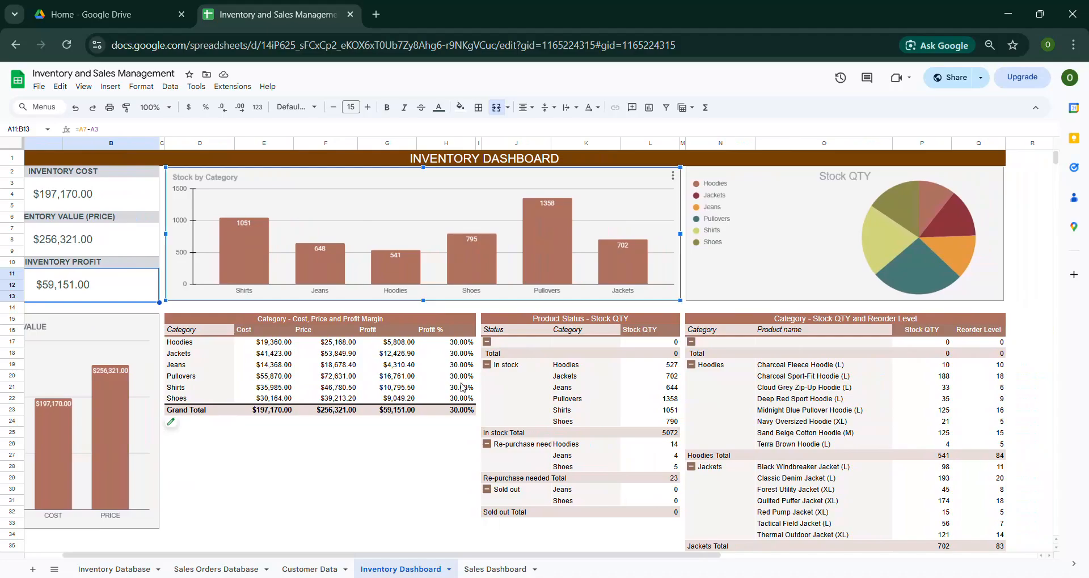
left_click(798, 267)
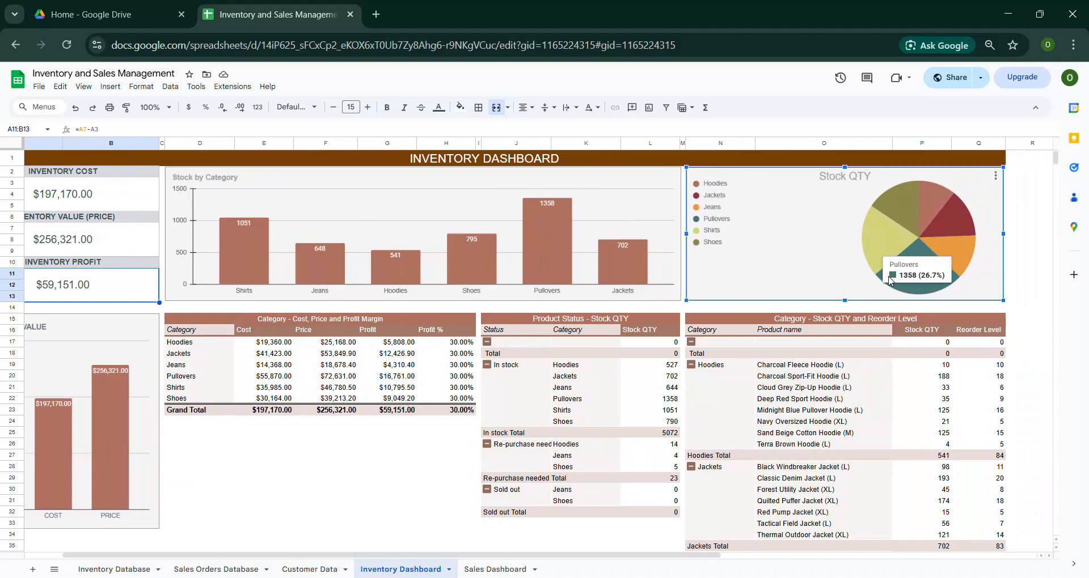
mouse_move(911, 284)
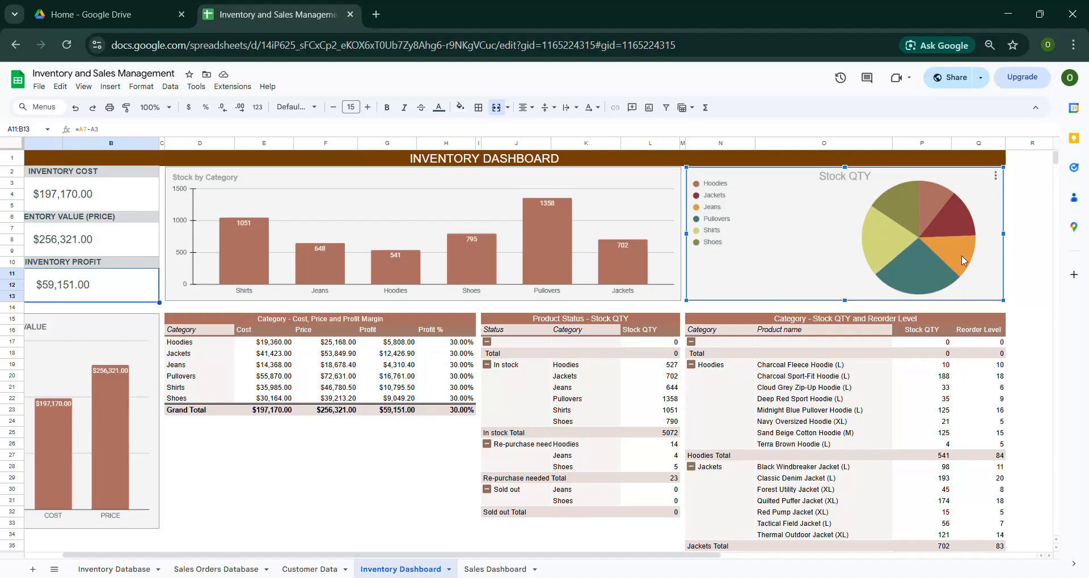
mouse_move(962, 262)
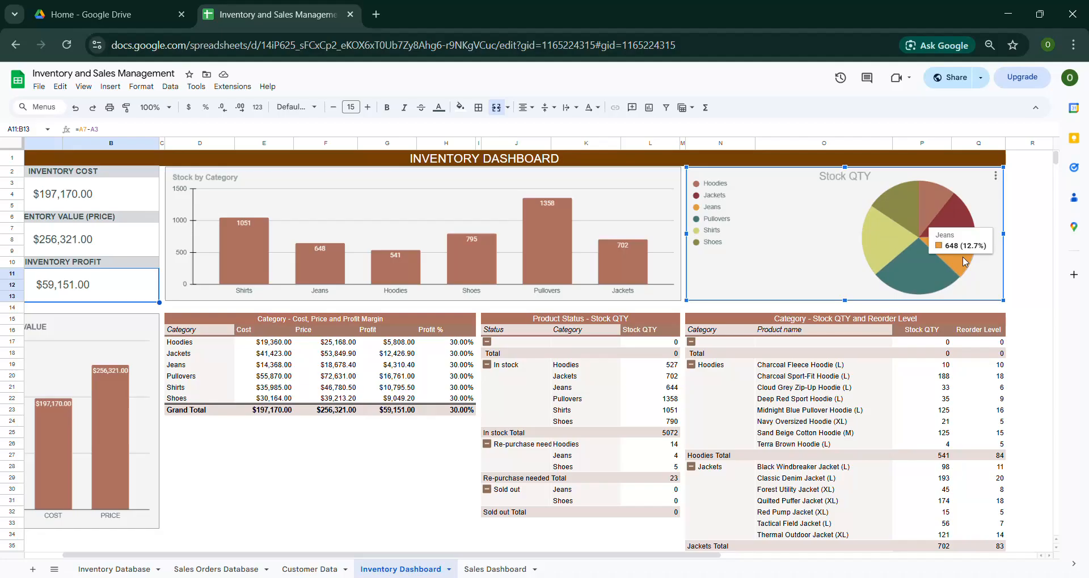
left_click(373, 444)
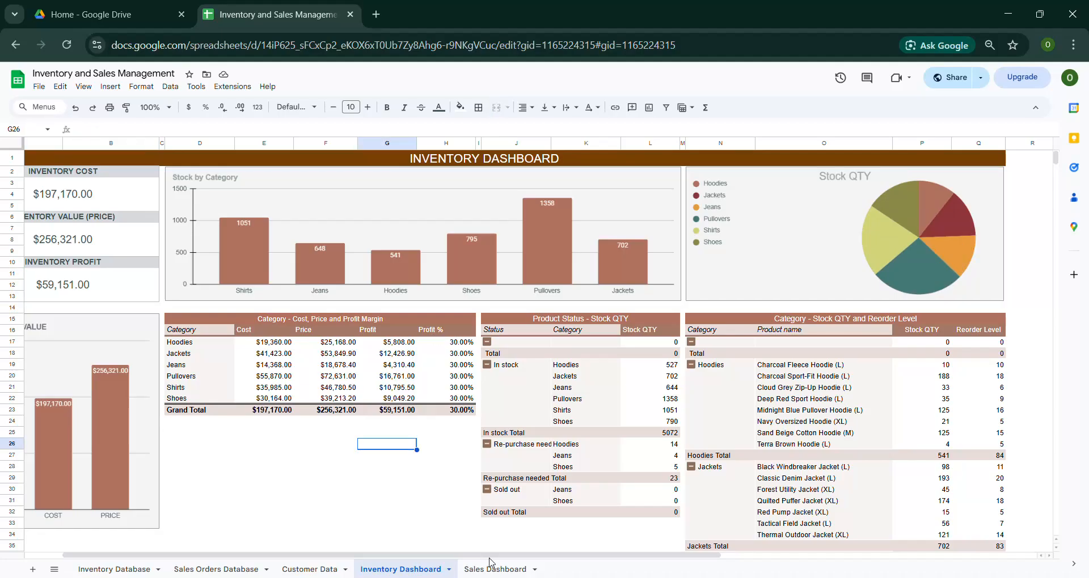
Step: Compare the Inventory Value chart with the Inventory Cost and Inventory Value (Price) totals
scroll(491, 556, "left", 2)
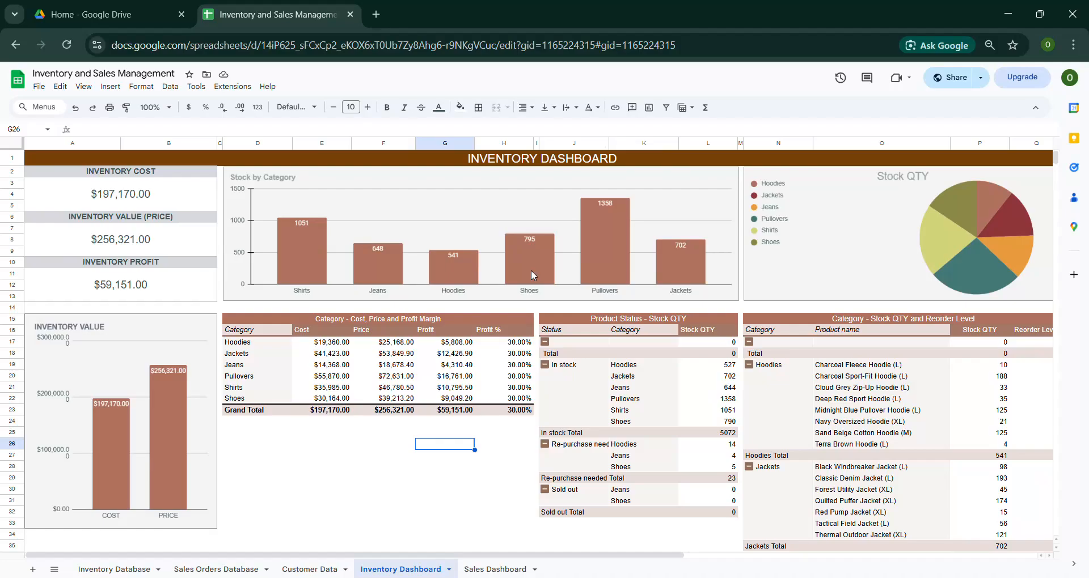
left_click(161, 396)
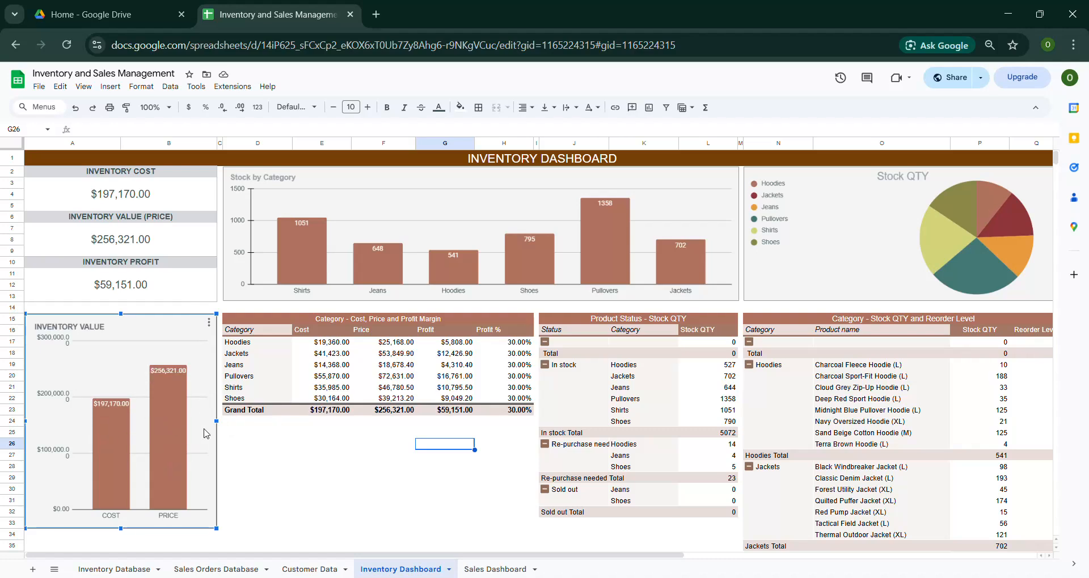
left_click(173, 199)
left_click(173, 250)
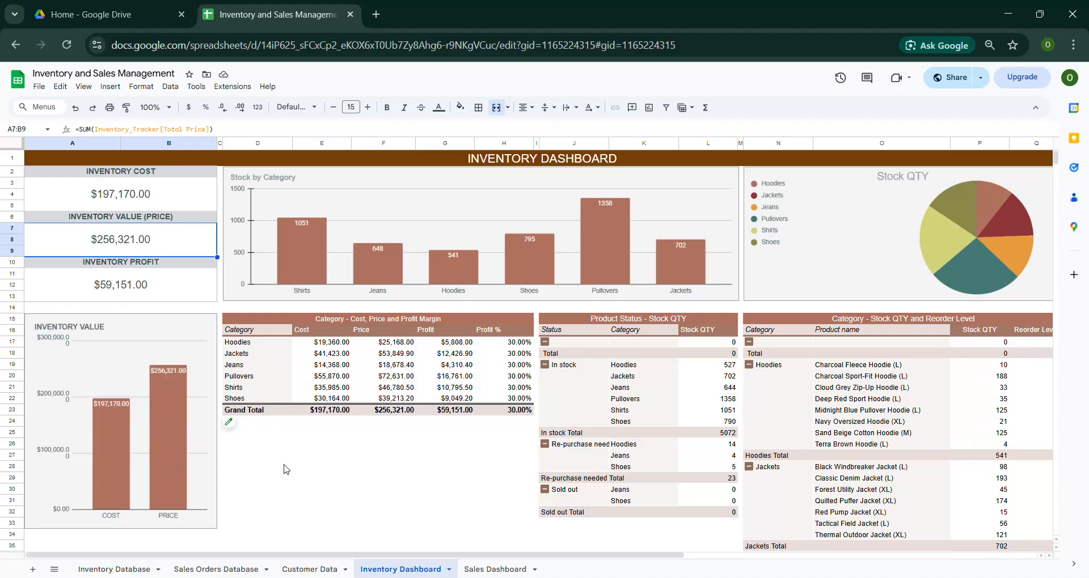
Step: Review the Hoodies row's cost, price, profit and profit percentage in the Category - Cost, Price and Profit Margin table
left_click_drag(362, 555, 403, 557)
left_click(363, 318)
left_click(387, 525)
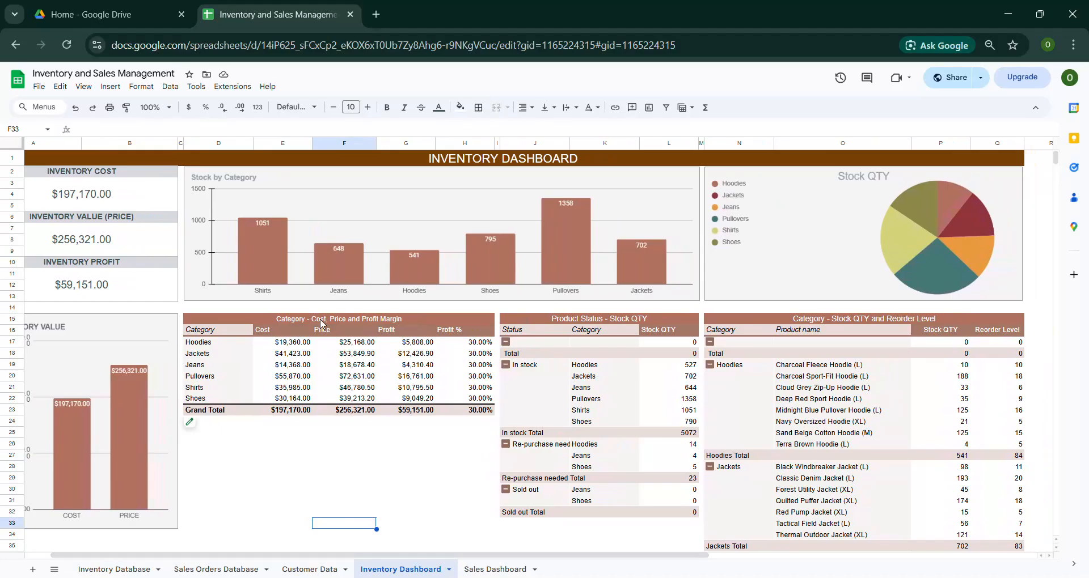
left_click_drag(282, 559, 296, 558)
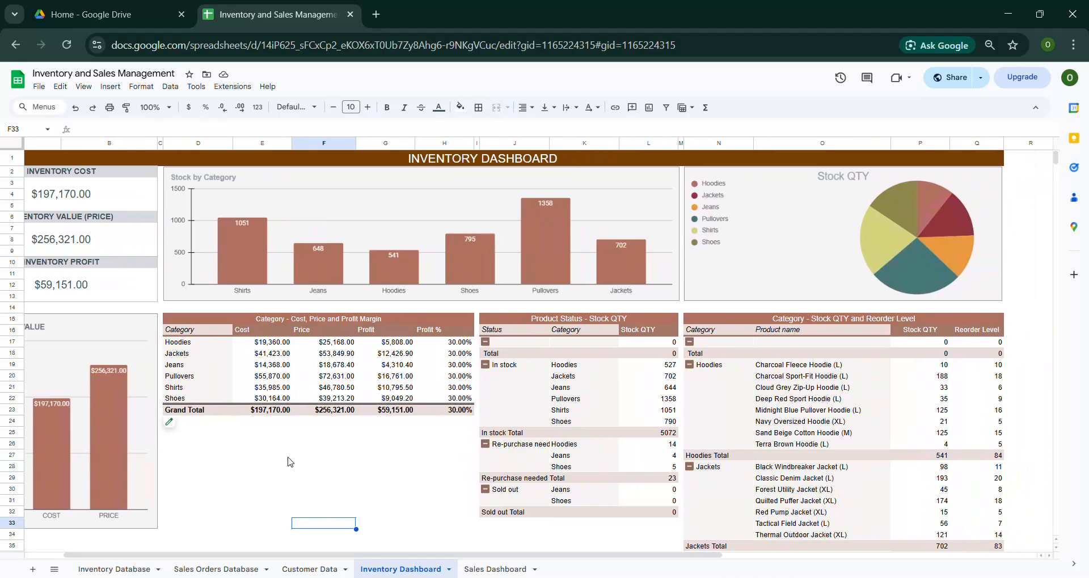
left_click(255, 342)
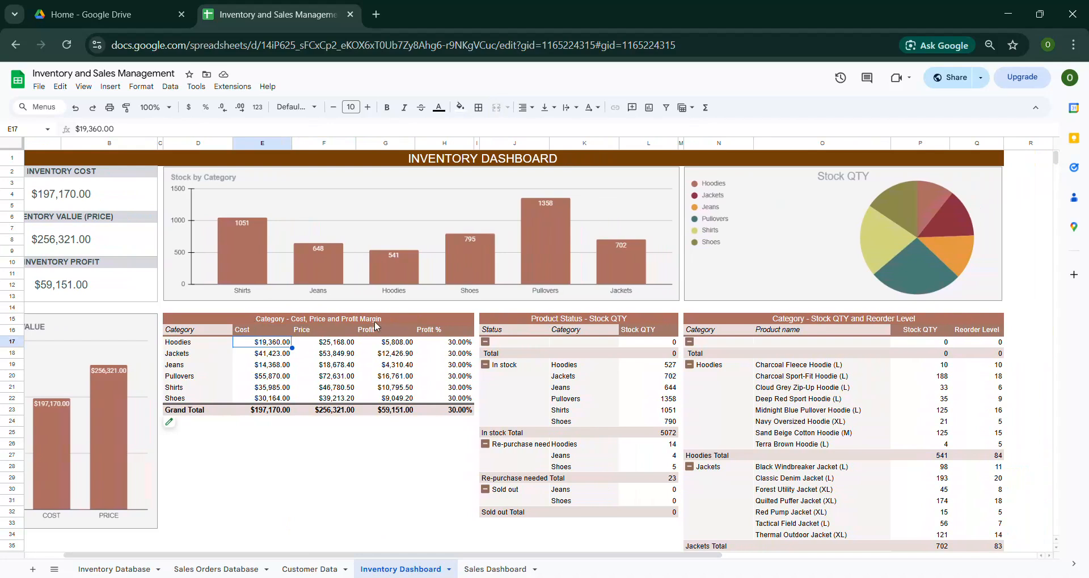
left_click(197, 343)
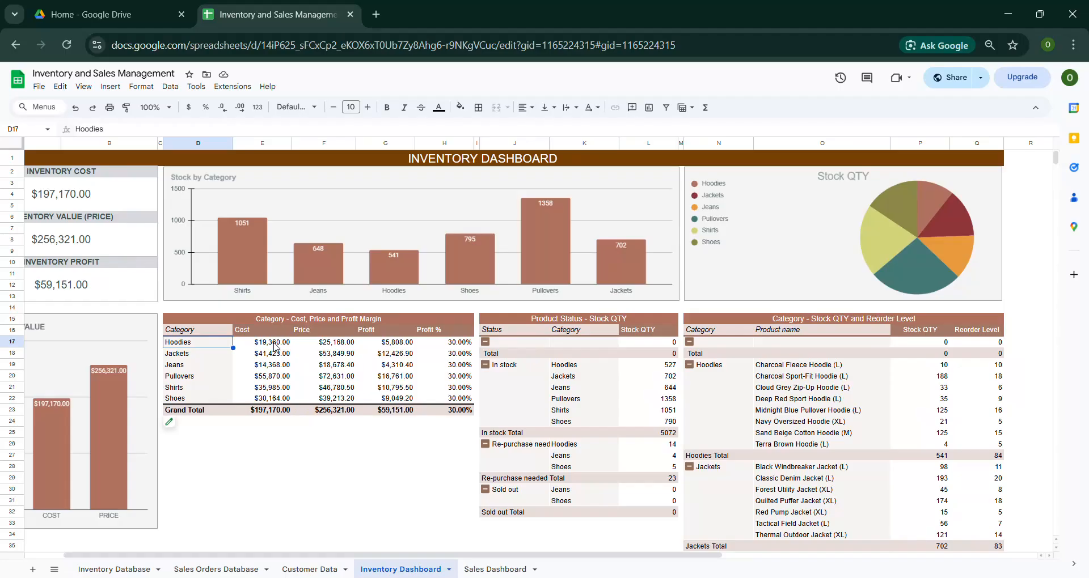
left_click(275, 346)
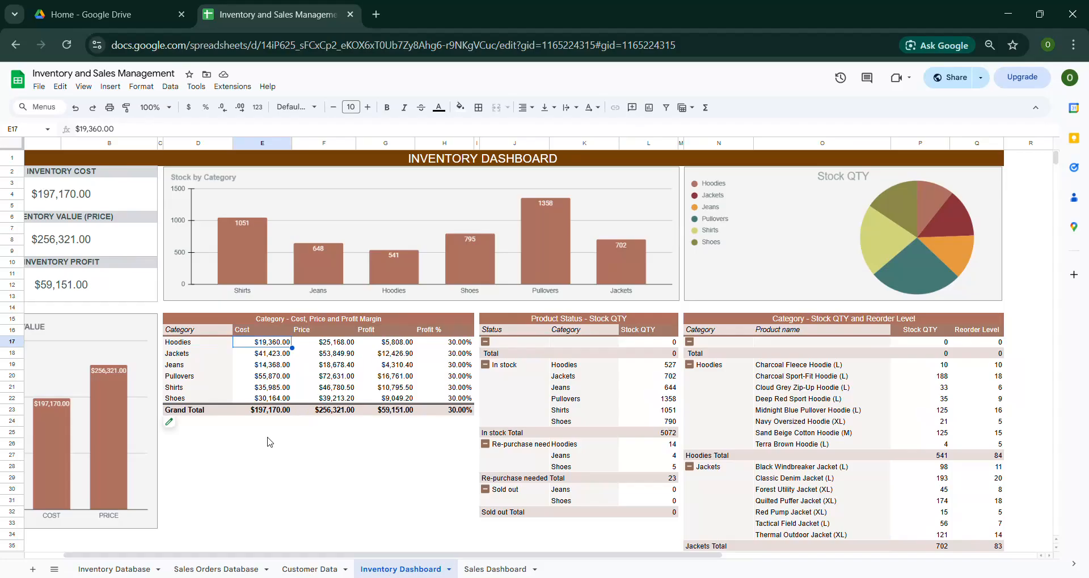
left_click(324, 344)
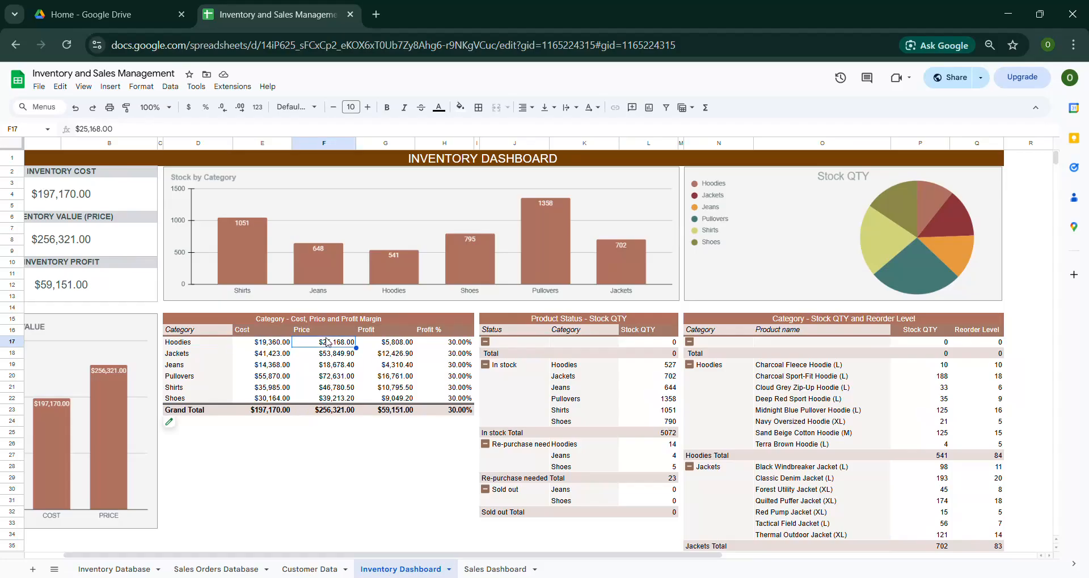
left_click(401, 347)
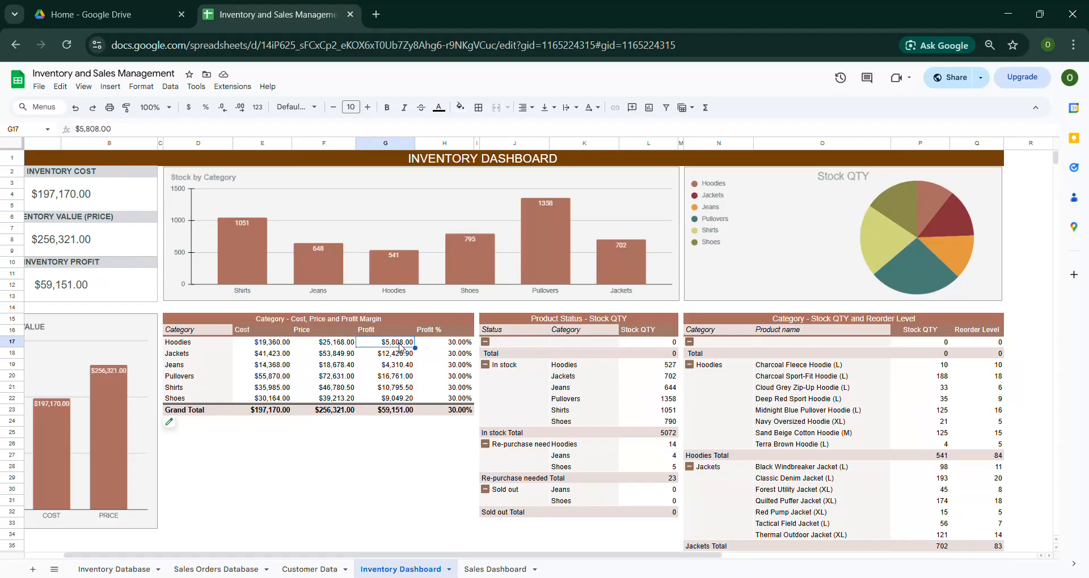
left_click(456, 343)
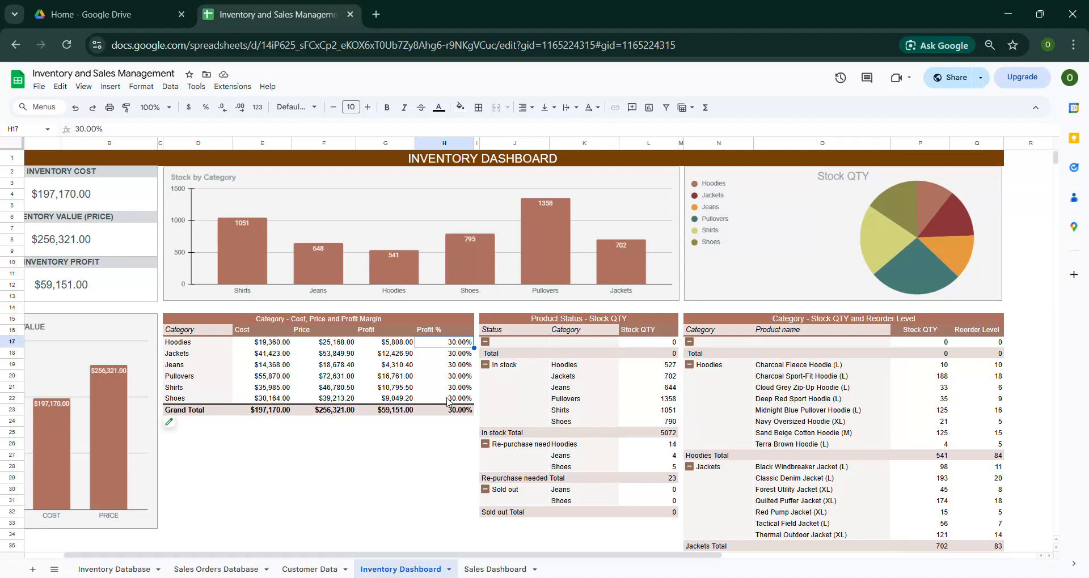
Step: Highlight the Profit % values for all categories and check the Grand Total percentage in the profit margin table
left_click_drag(449, 346, 449, 399)
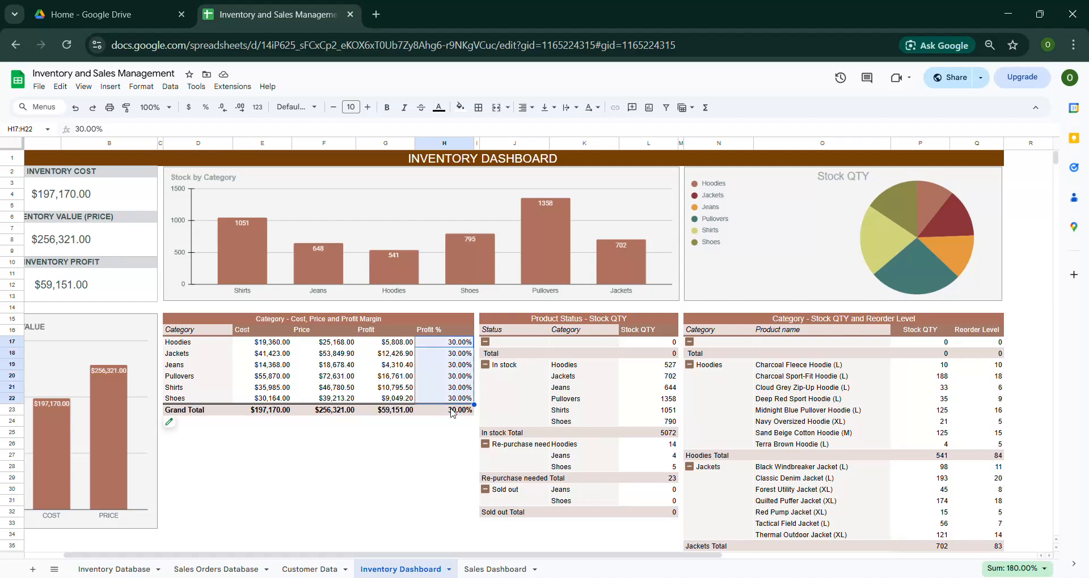
left_click(452, 411)
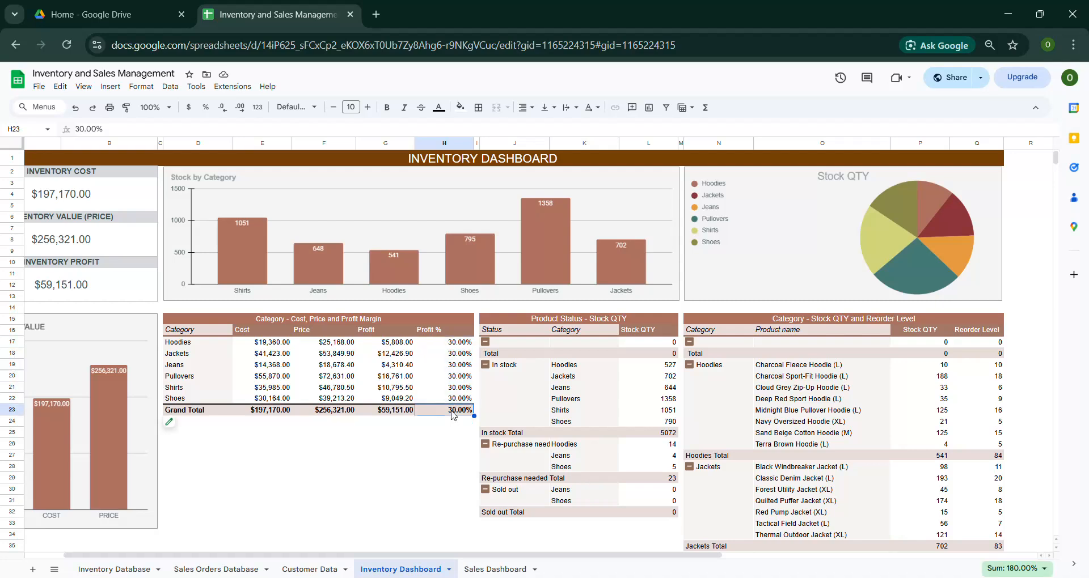
left_click(387, 467)
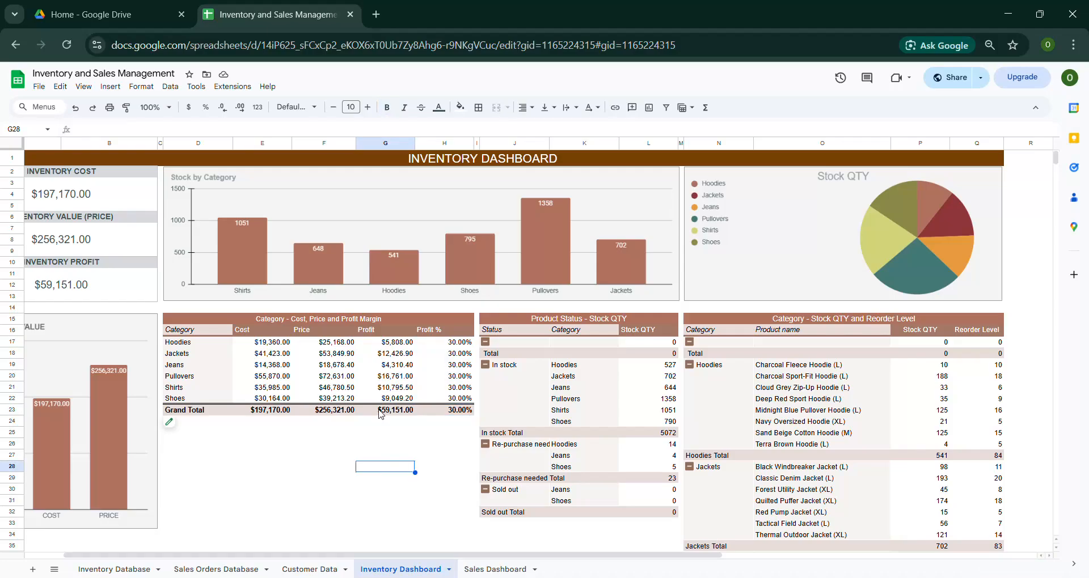
left_click(216, 322)
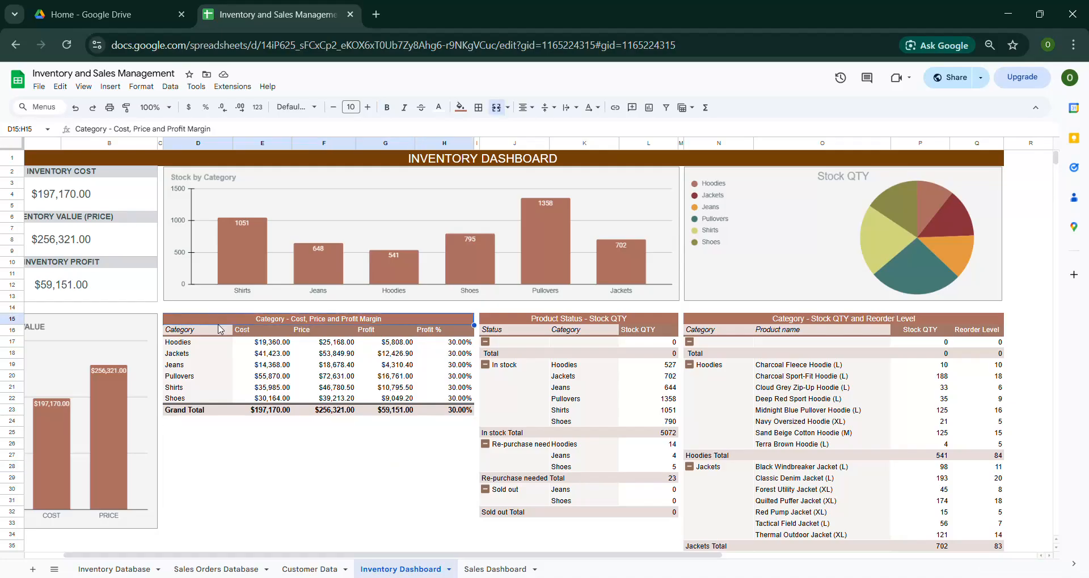
Step: Point out the In stock group in the Product Status table and inspect the first product's Status formula in Inventory Database
left_click(504, 324)
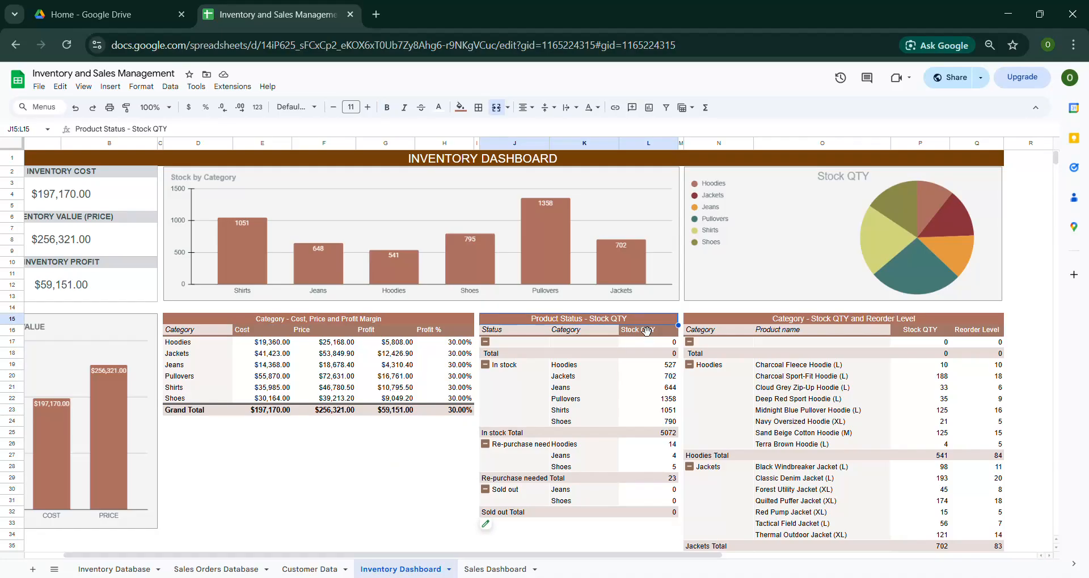
left_click(516, 371)
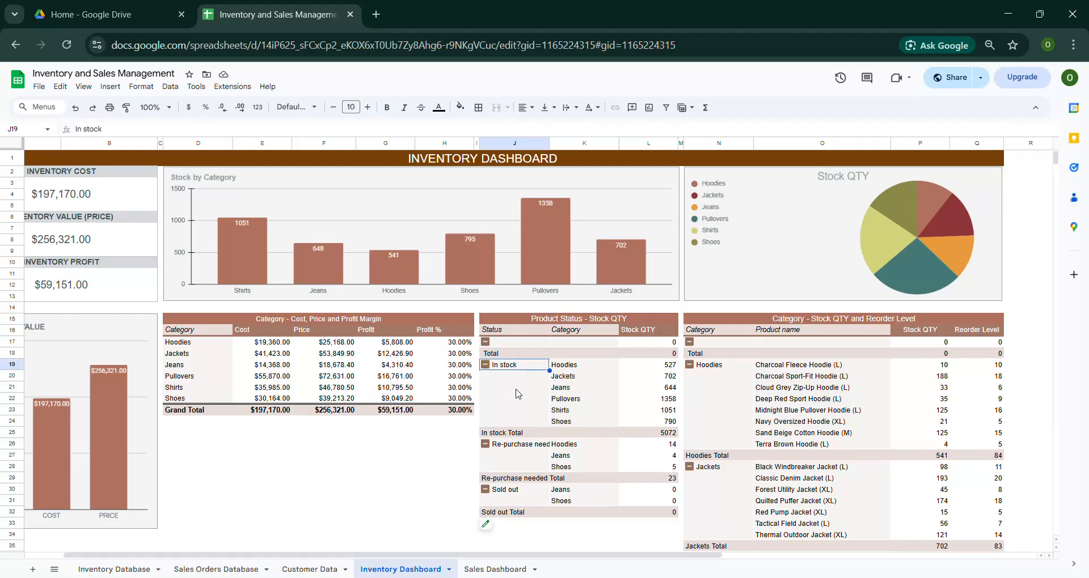
left_click(114, 569)
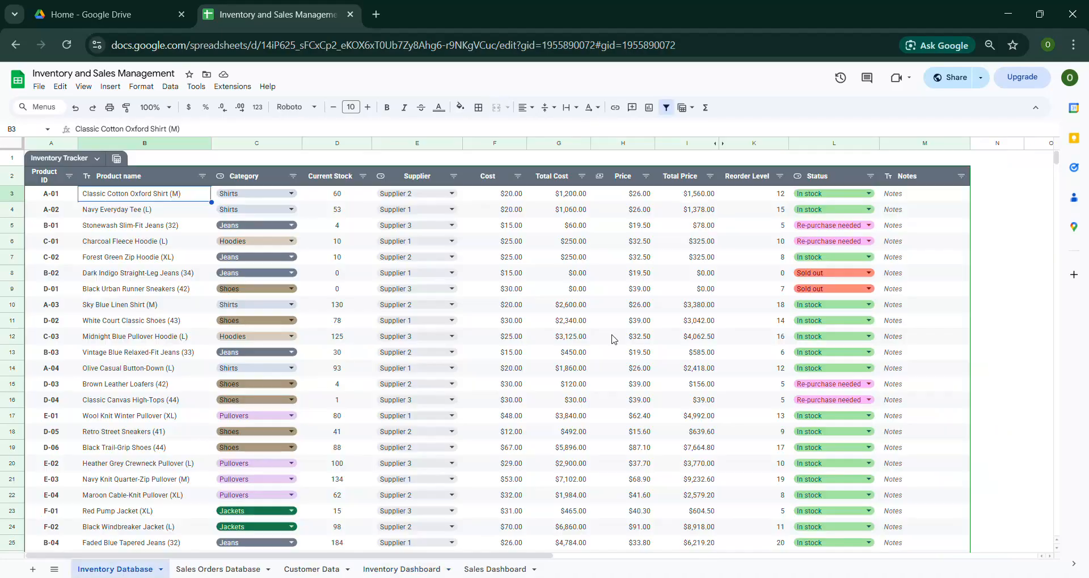
left_click(858, 193)
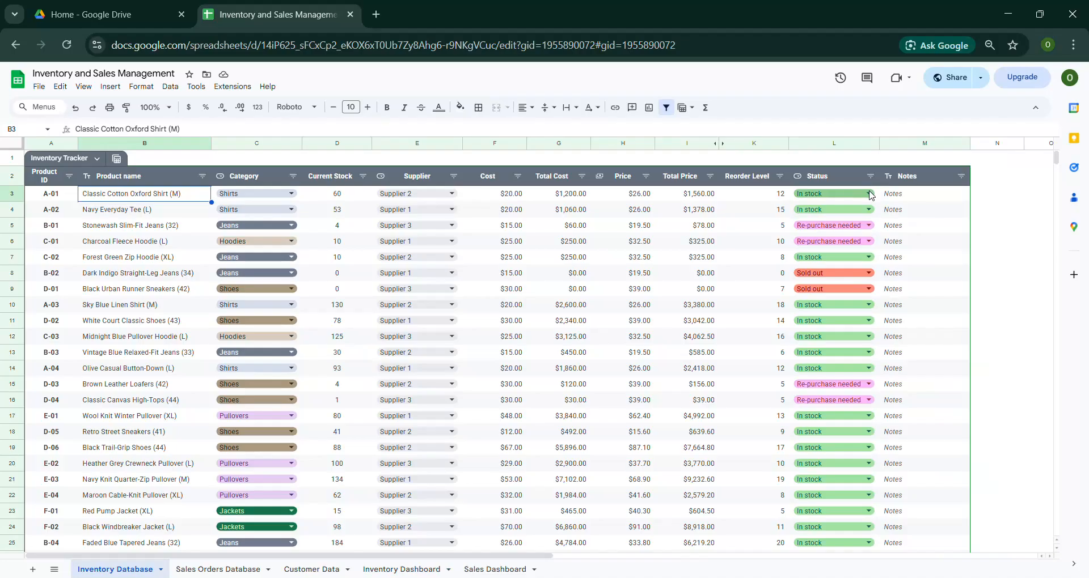
double_click(845, 194)
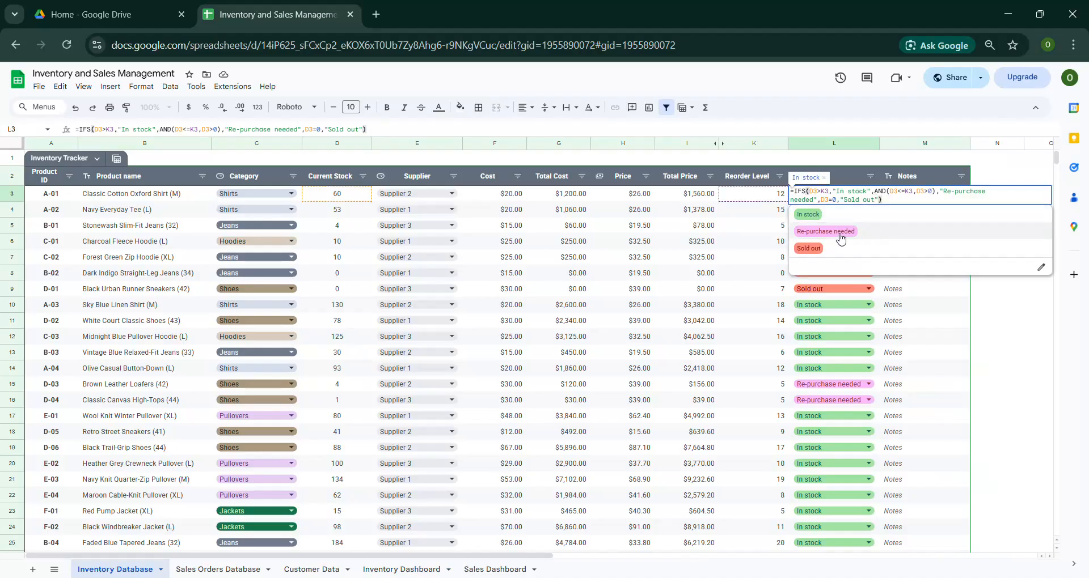
key("Escape")
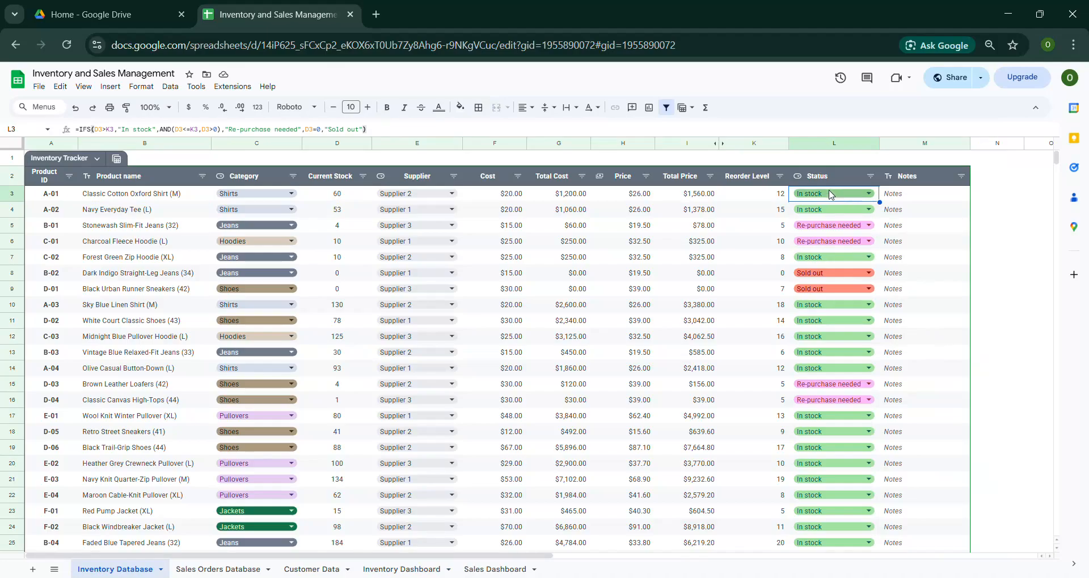
Step: Return to Inventory Dashboard and highlight the In stock categories with quantities, plus the Re-purchase needed categories Hoodies, Jeans and Shoes
left_click(413, 569)
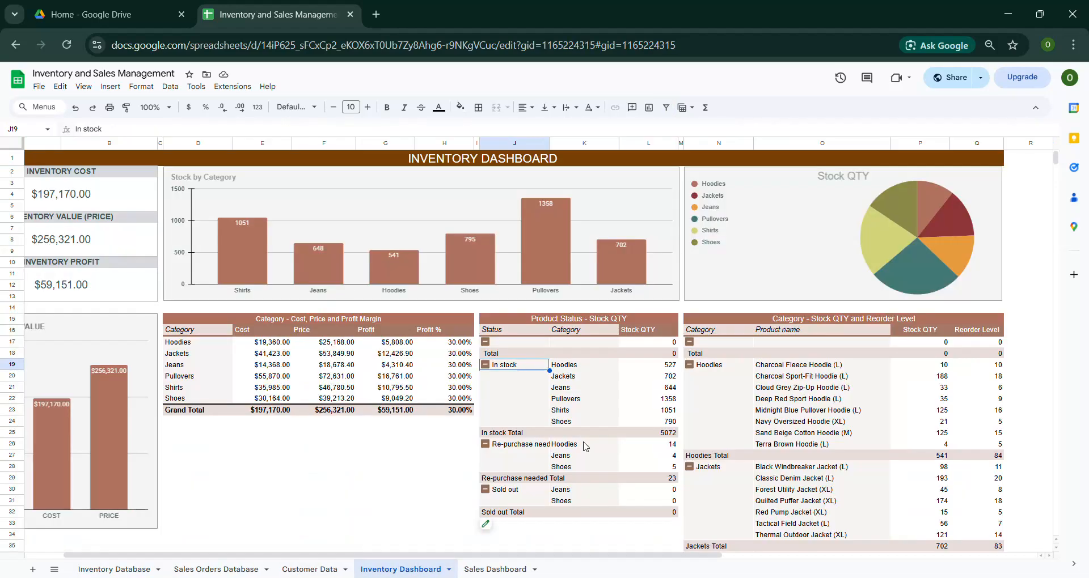
left_click_drag(553, 369, 648, 425)
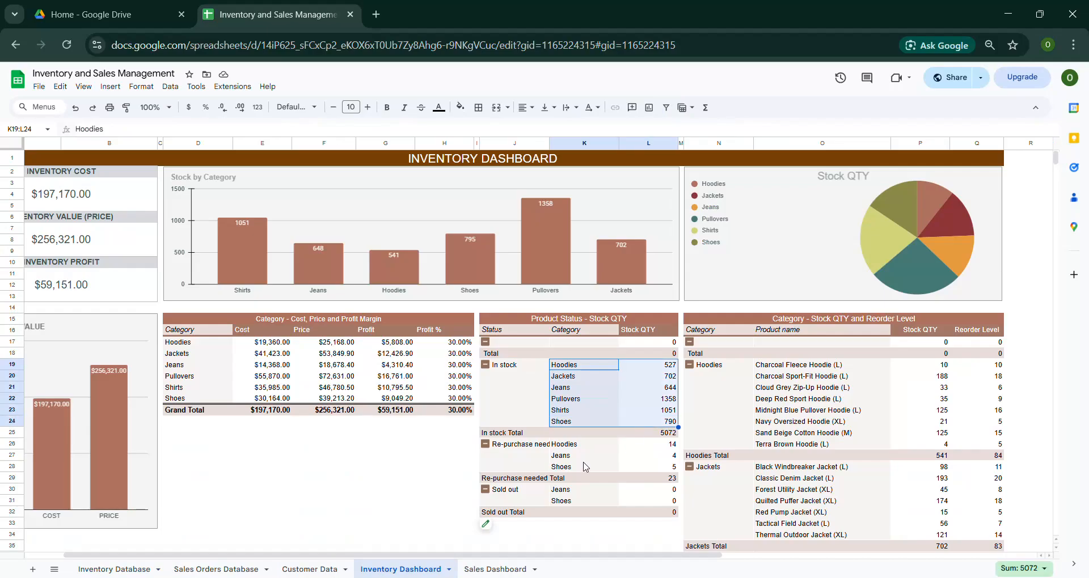
left_click_drag(572, 448, 582, 473)
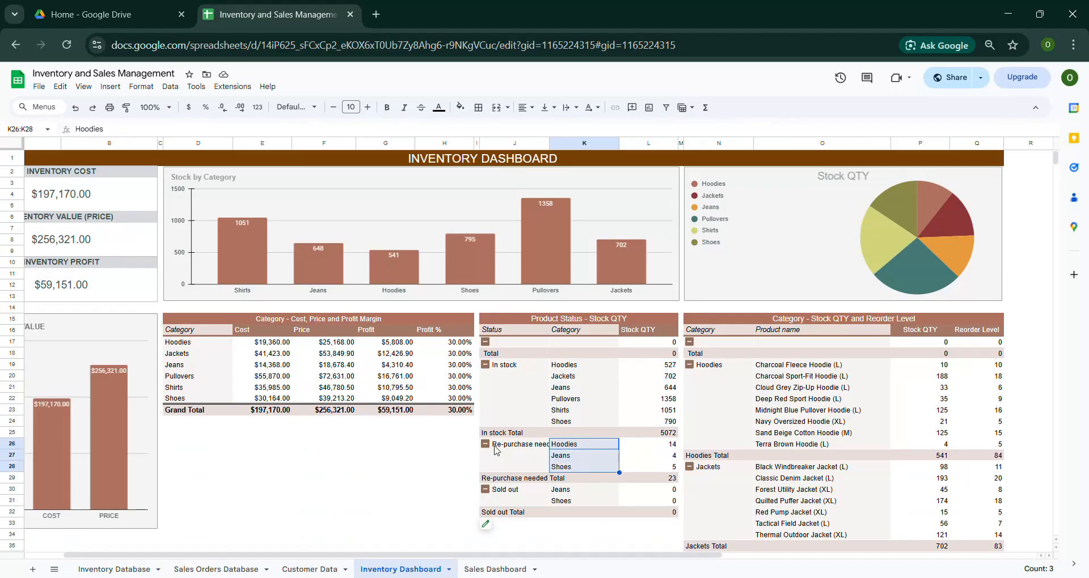
left_click(592, 456)
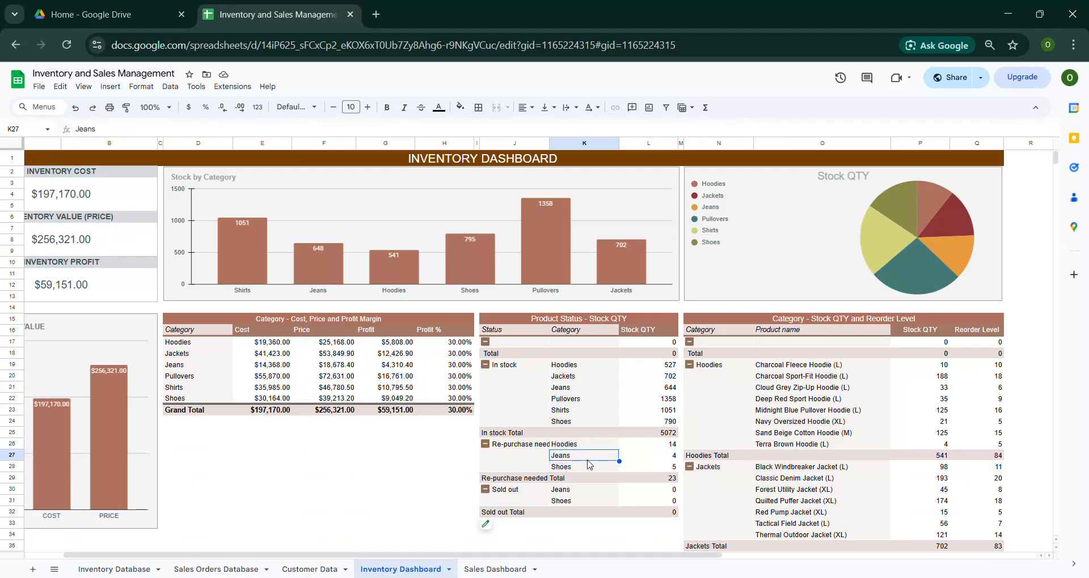
left_click(588, 463)
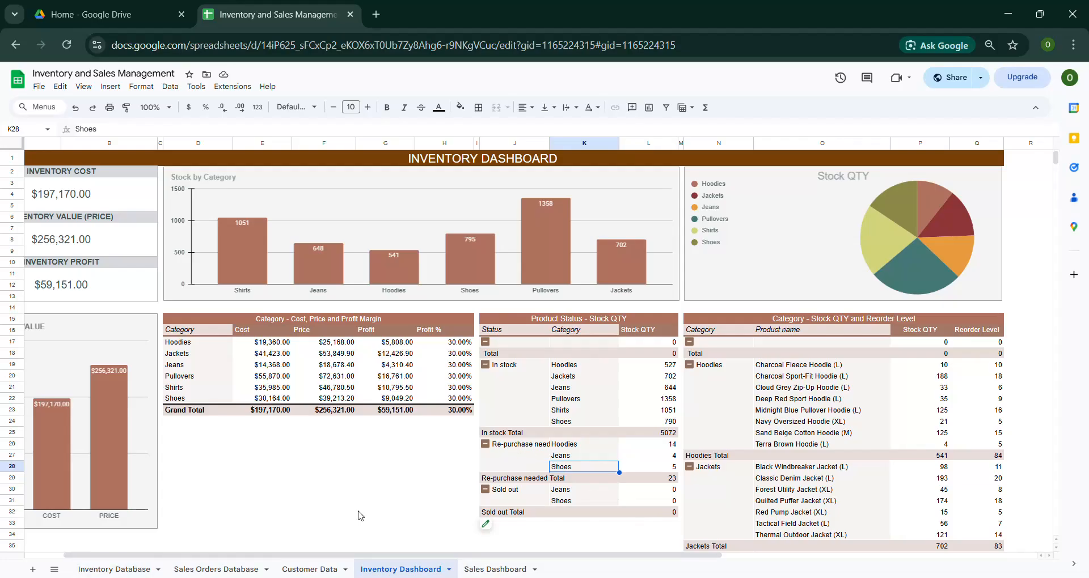
left_click_drag(590, 448, 590, 469)
Step: Check the Status column in Inventory Database, returning to highlight the dashboard's Re-purchase needed categories with their stock quantities
left_click(130, 569)
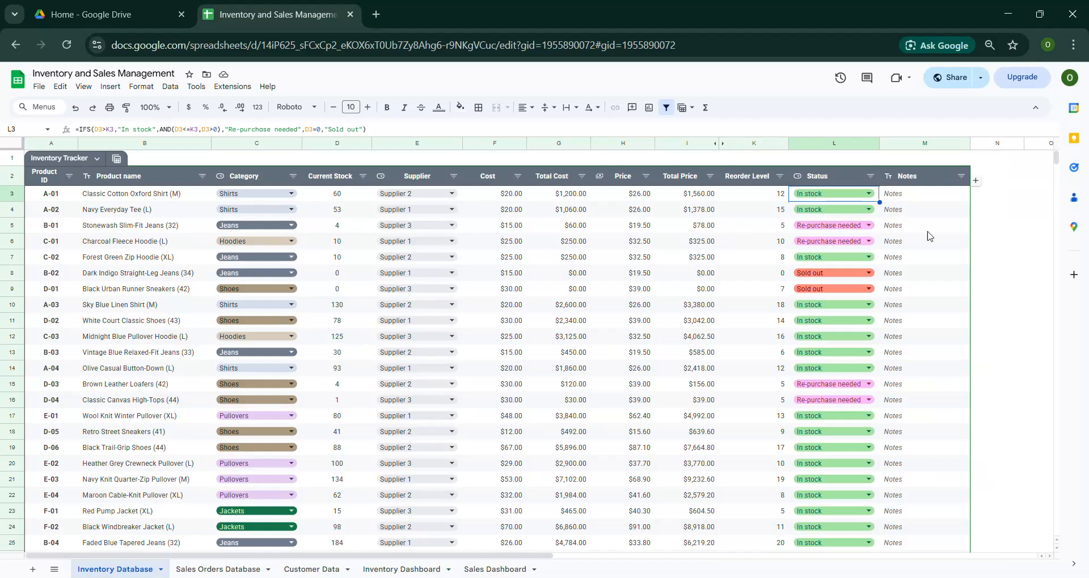
left_click_drag(927, 231, 926, 241)
left_click(437, 570)
left_click(650, 457)
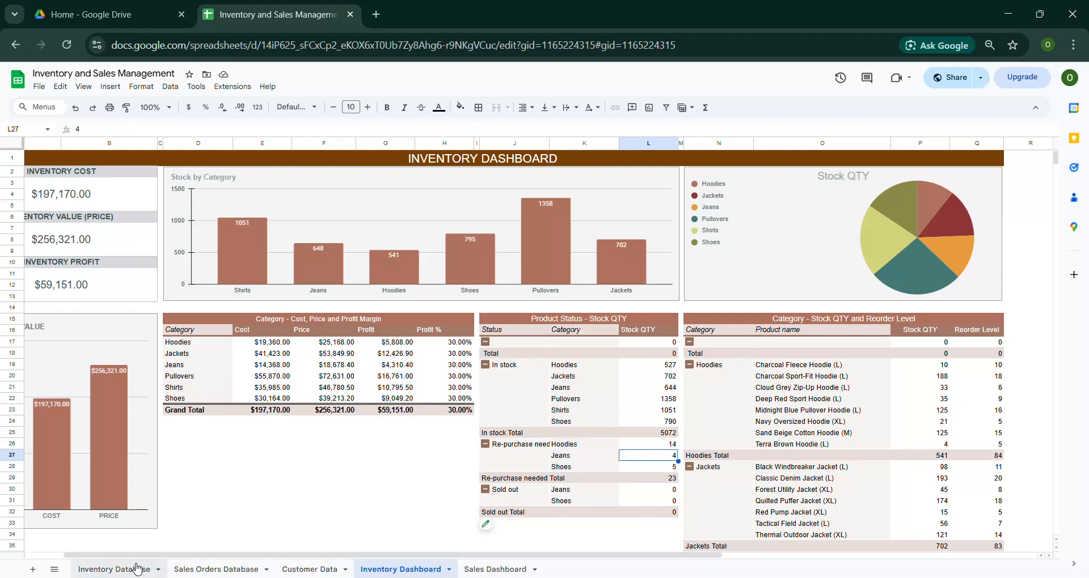
left_click_drag(629, 444, 608, 468)
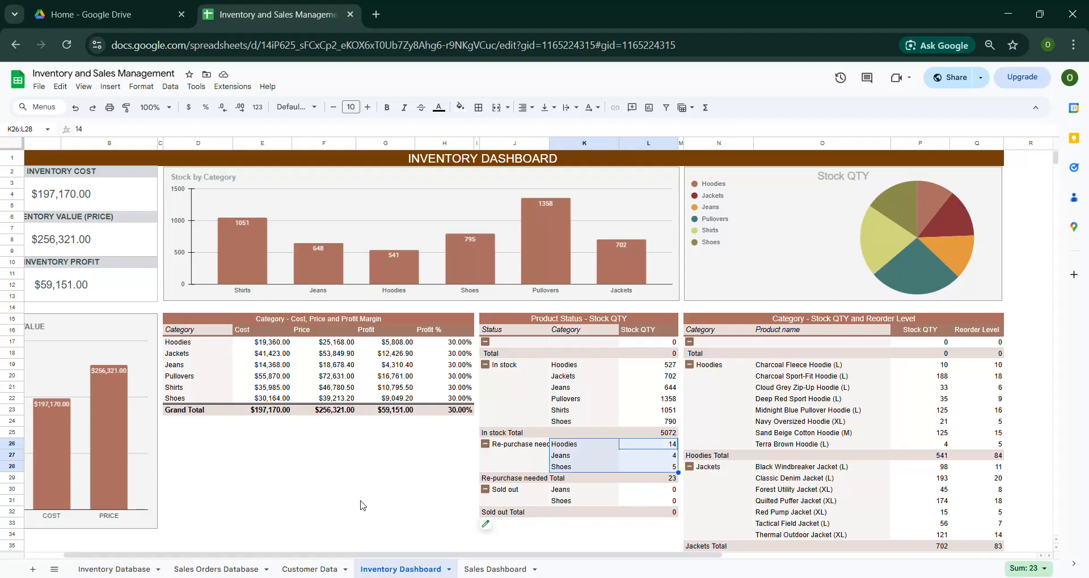
Step: Point out the Re-purchase needed stock total and highlight the Sold out categories Jeans and Shoes in the Product Status table
left_click(664, 444)
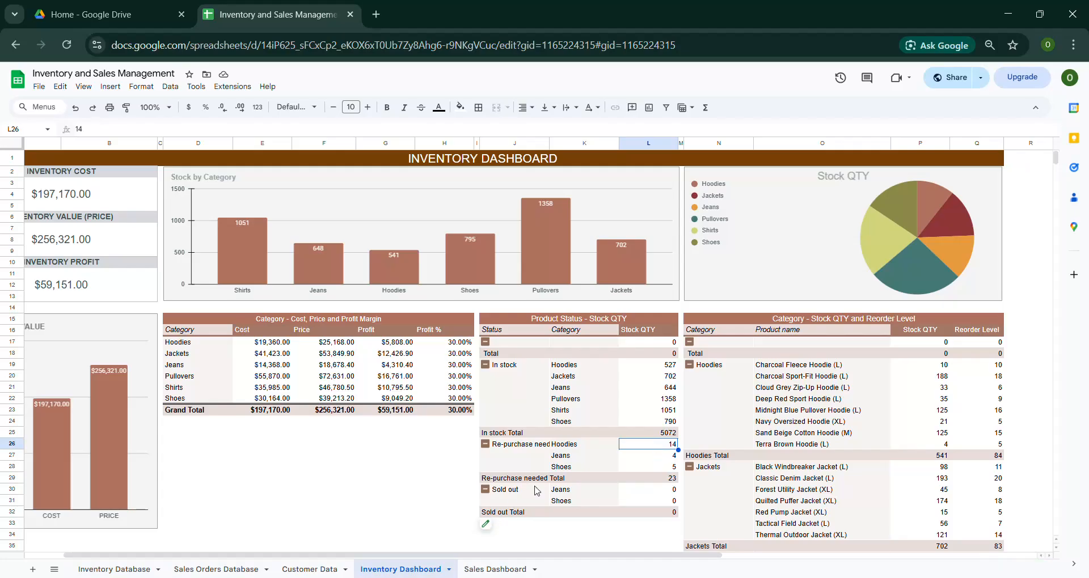
left_click(667, 481)
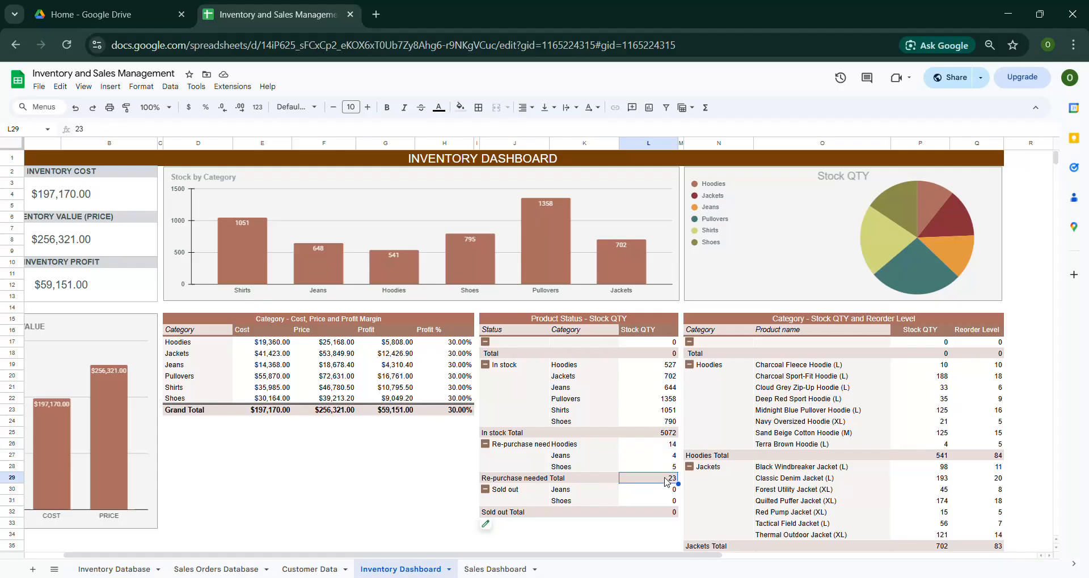
left_click(617, 494)
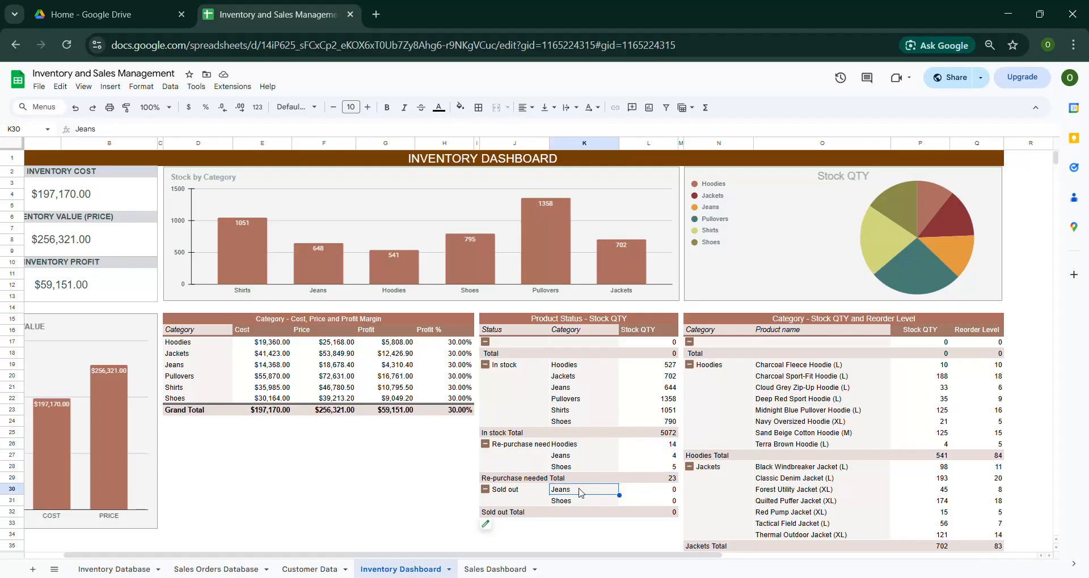
left_click_drag(581, 493, 579, 503)
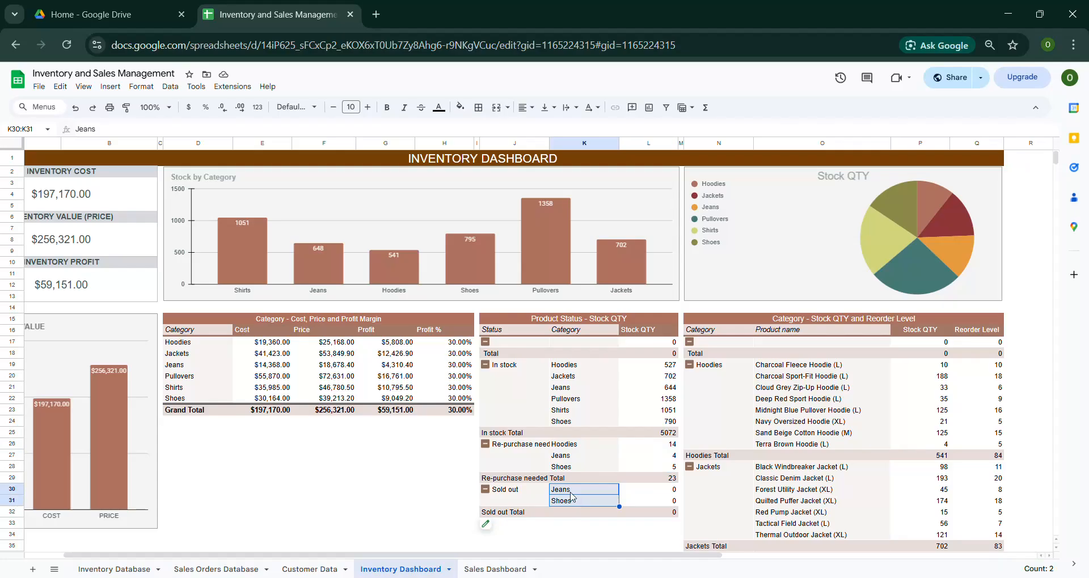
left_click(571, 499)
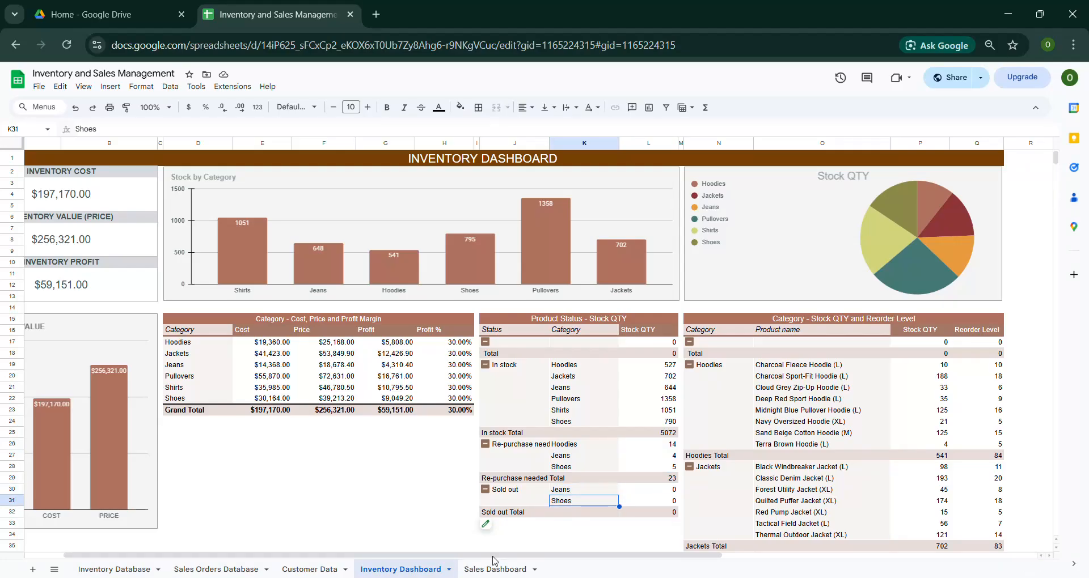
Step: Highlight the Sold out products B-02 and D-01 in Inventory Database, covering their Status and Current Stock cells
left_click(127, 570)
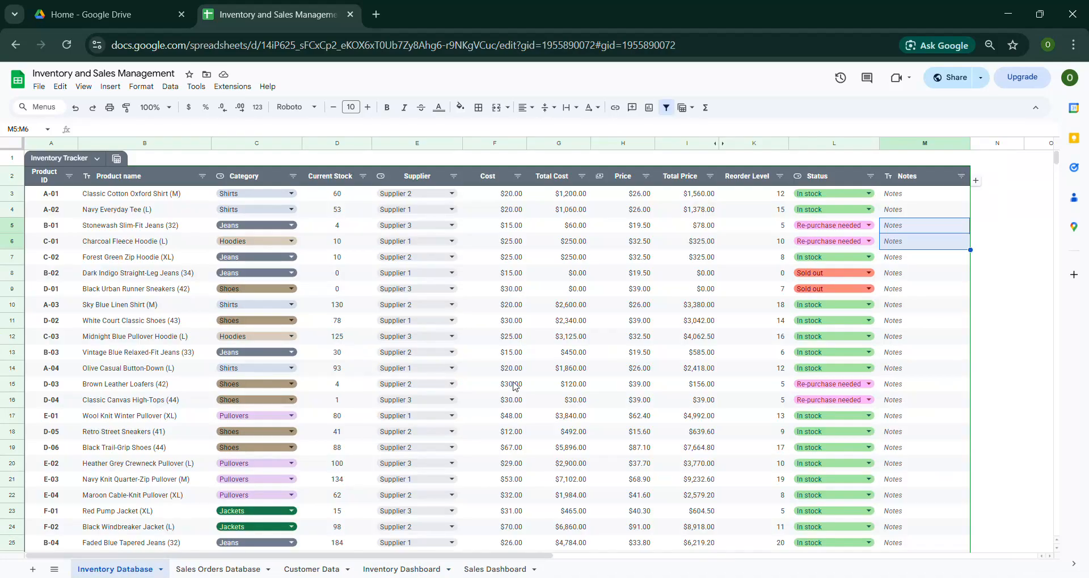
left_click_drag(894, 275, 878, 290)
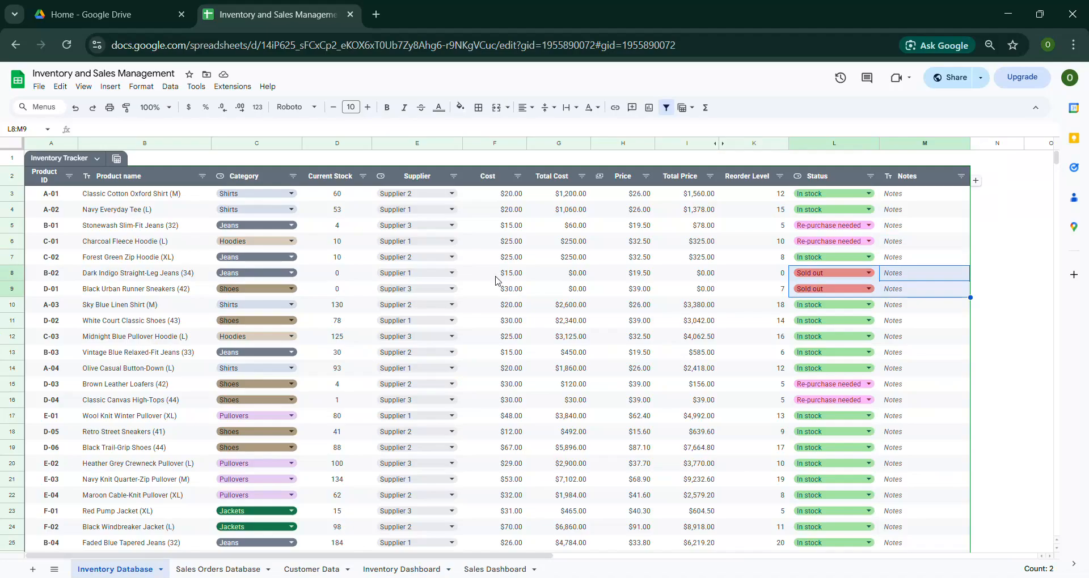
left_click_drag(349, 274, 352, 289)
scroll(549, 306, "down", 15)
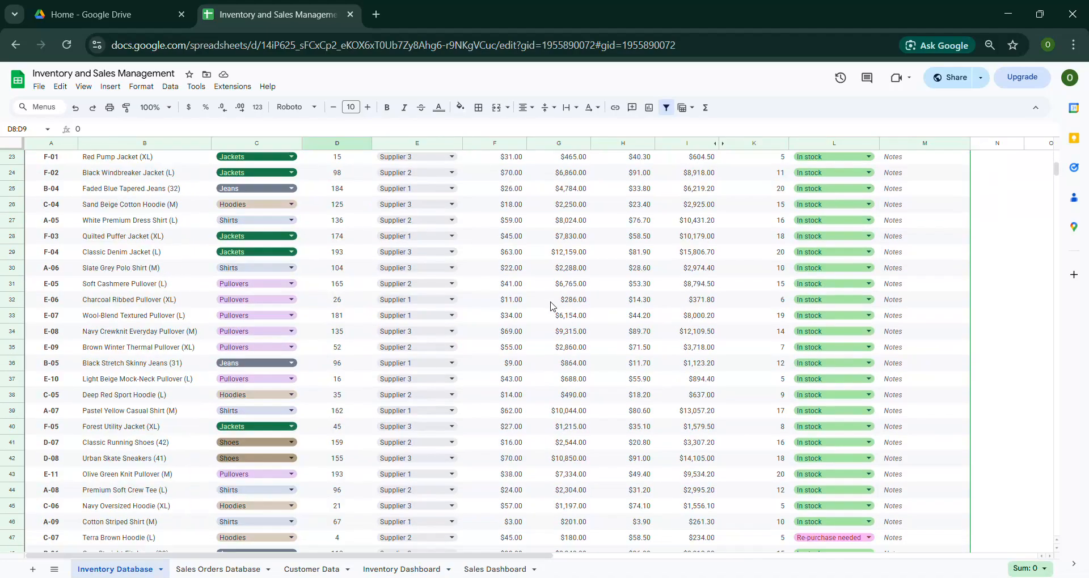
scroll(549, 306, "up", 4)
scroll(550, 306, "up", 13)
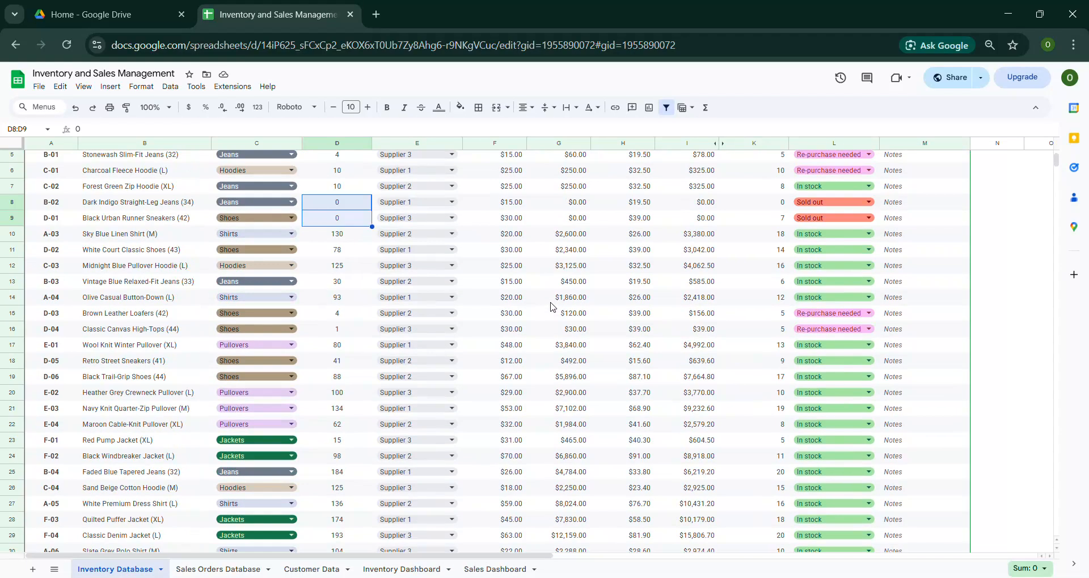
left_click_drag(925, 275, 889, 293)
Step: Return to Inventory Dashboard and point out the Category - Stock QTY and Reorder Level table by its heading
left_click(401, 570)
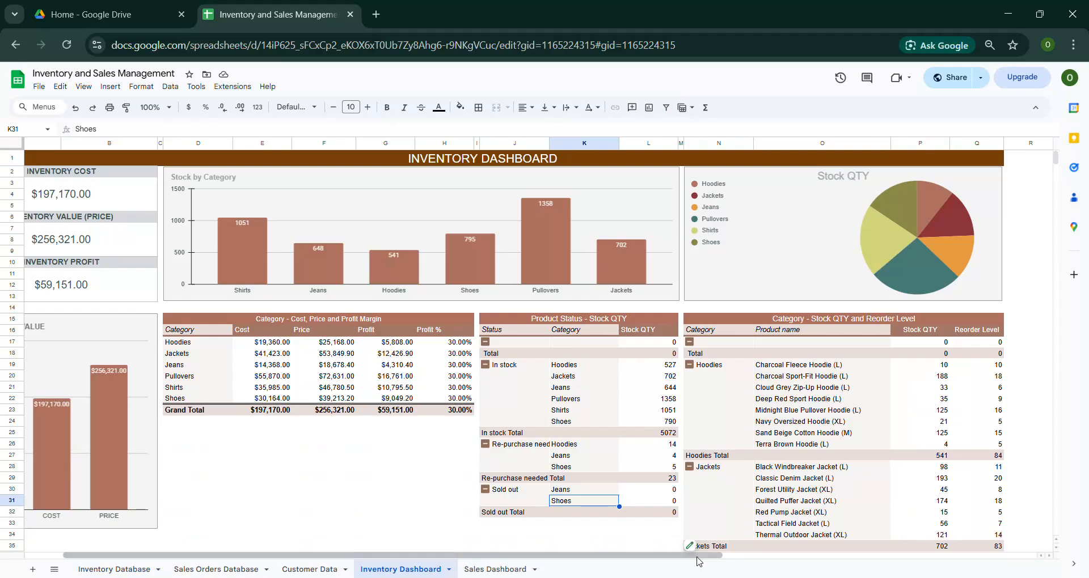
scroll(633, 561, "right", 2)
left_click_drag(633, 561, 731, 564)
left_click(889, 400)
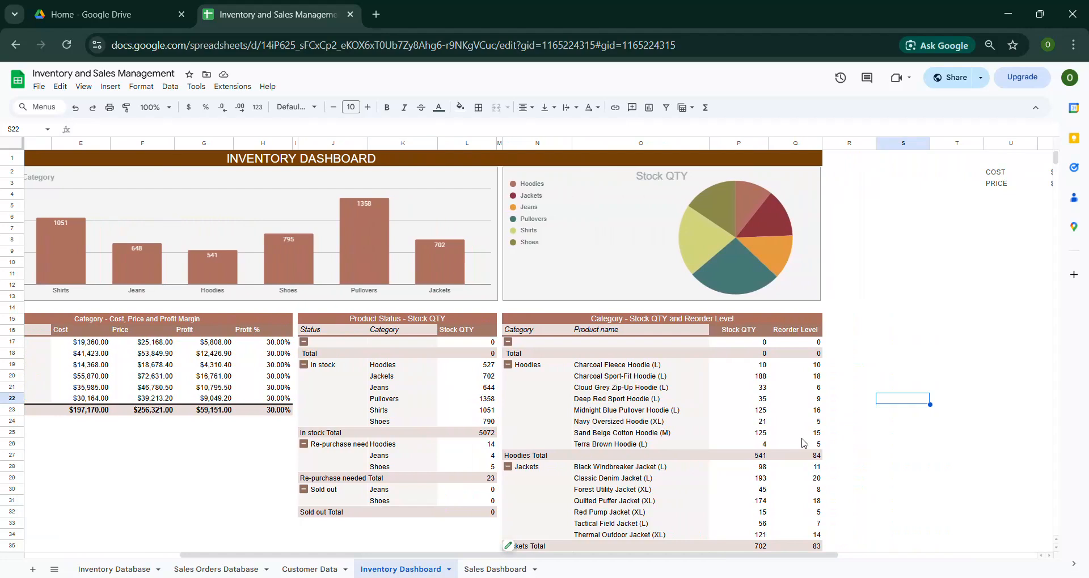
left_click(611, 320)
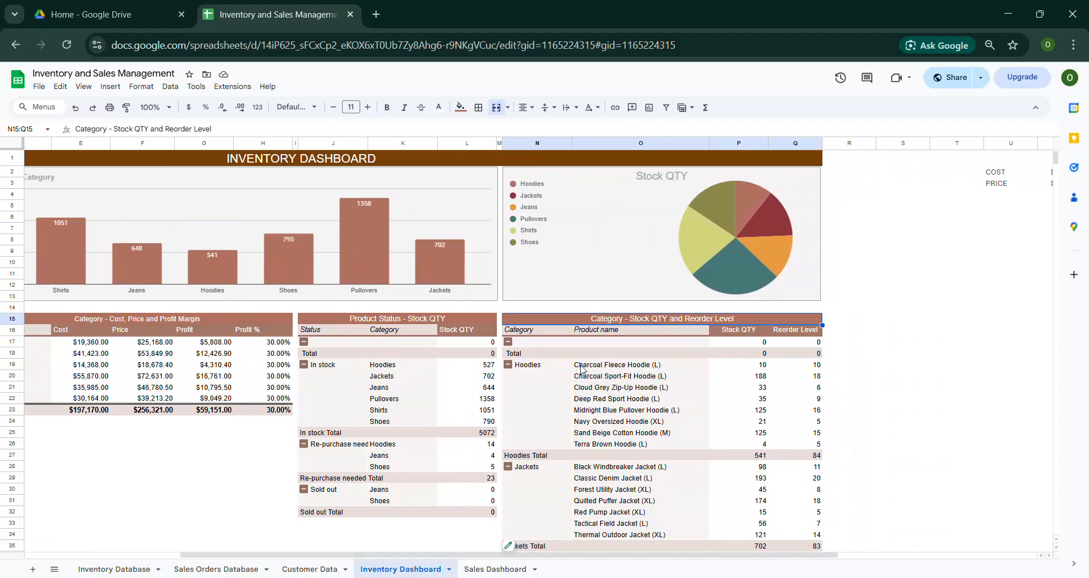
Step: Highlight the Hoodies product names, stock quantities and reorder levels, and look through the table down to its Grand Total
left_click(541, 369)
left_click_drag(613, 372, 661, 455)
left_click_drag(748, 367, 760, 445)
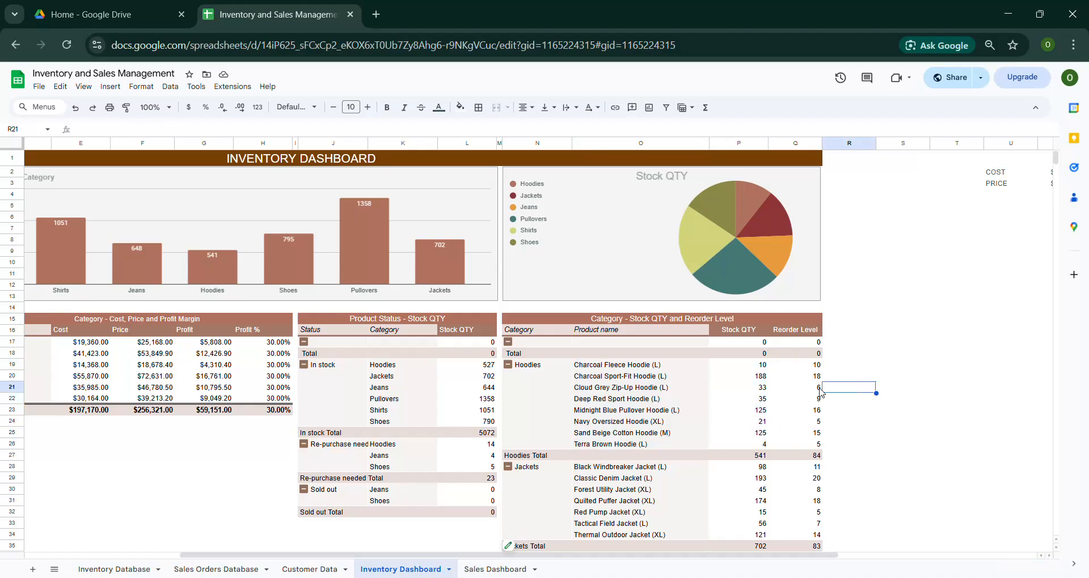
left_click_drag(806, 364, 812, 445)
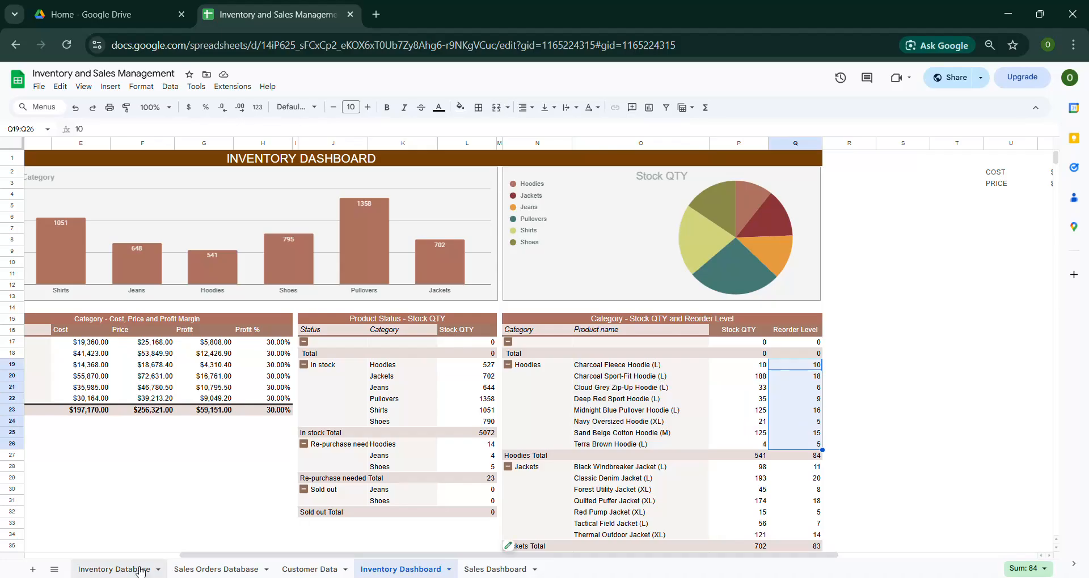
scroll(653, 437, "down", 10)
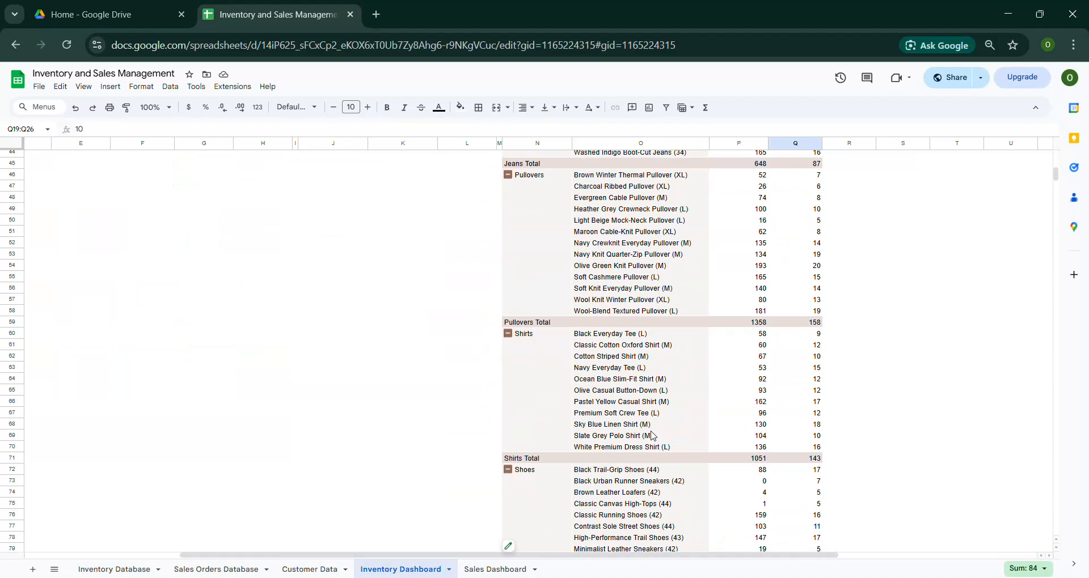
scroll(654, 437, "down", 2)
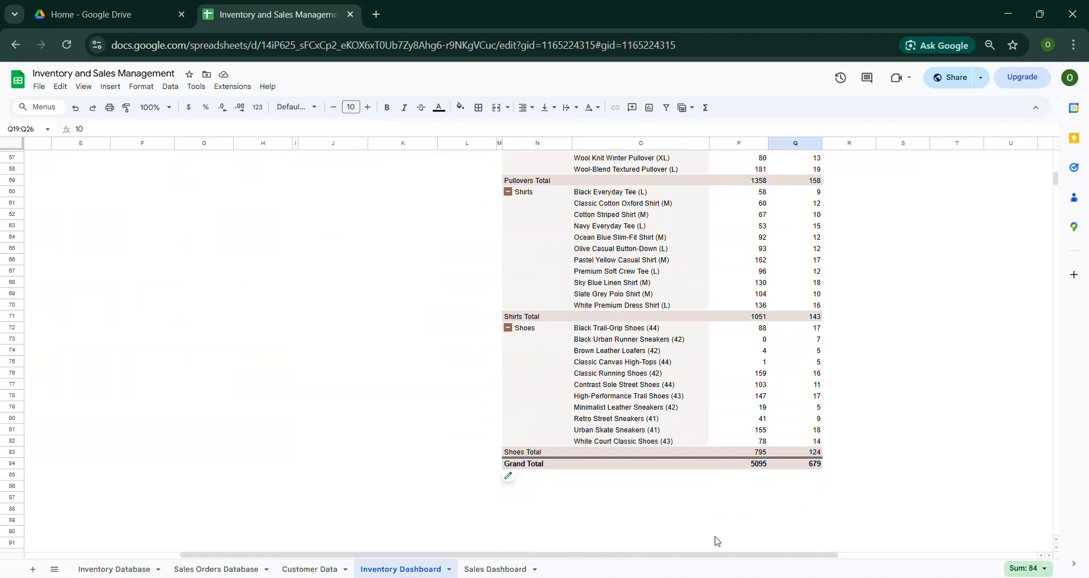
scroll(764, 474, "up", 2)
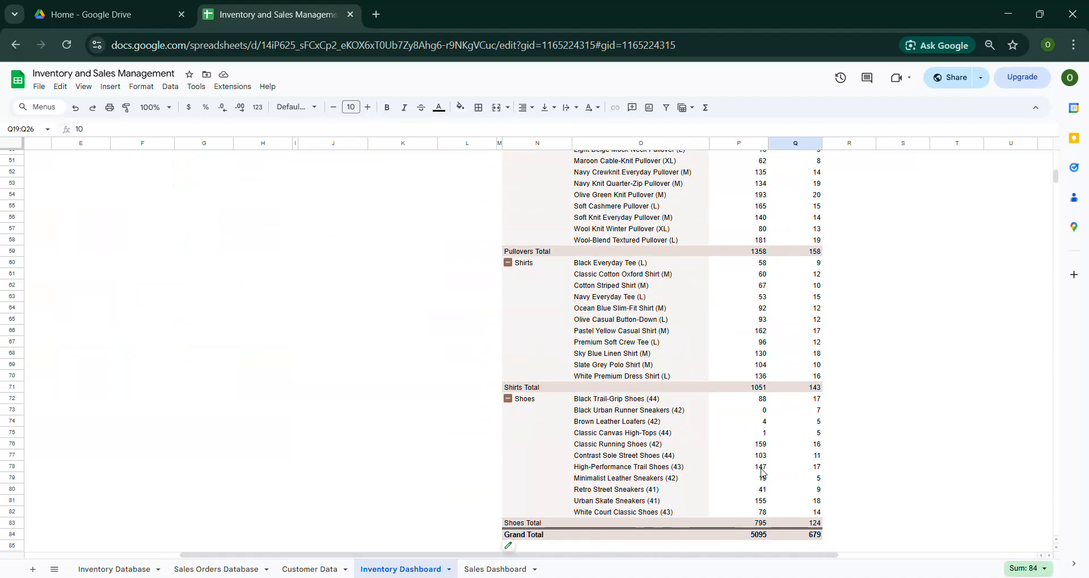
scroll(763, 475, "up", 15)
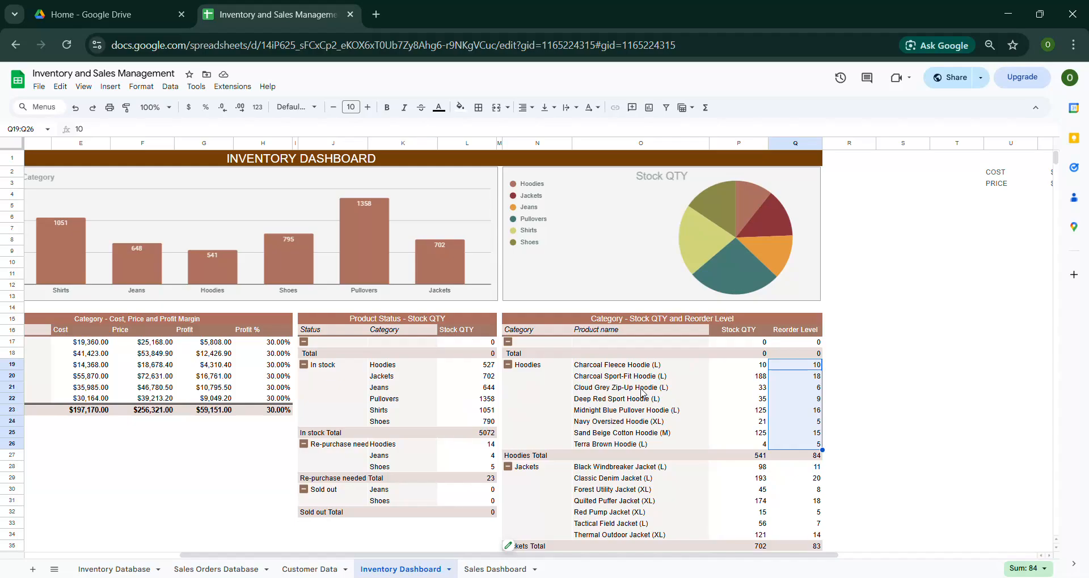
Step: Go through individual Hoodies products starting with Charcoal Fleece Hoodie (L), and highlight all Hoodies rows with stock and reorder values
scroll(620, 367, "down", 4)
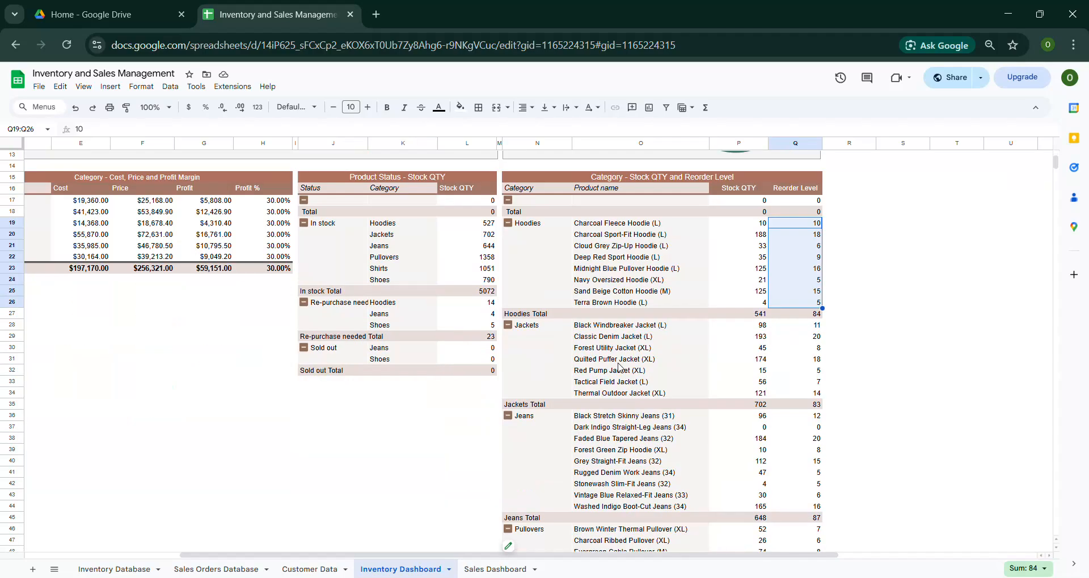
left_click(611, 228)
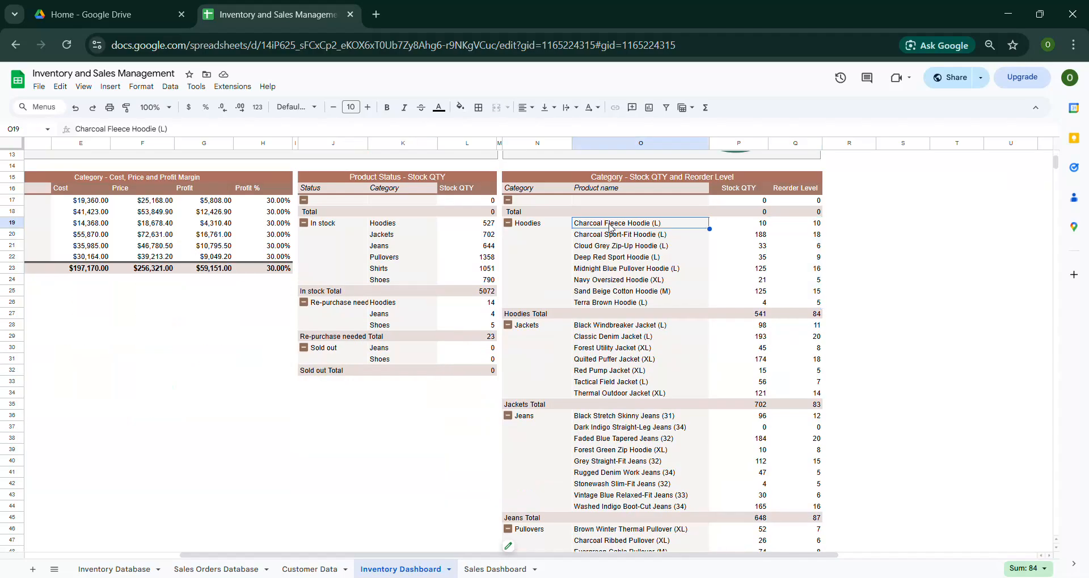
key("Down")
key("Down")
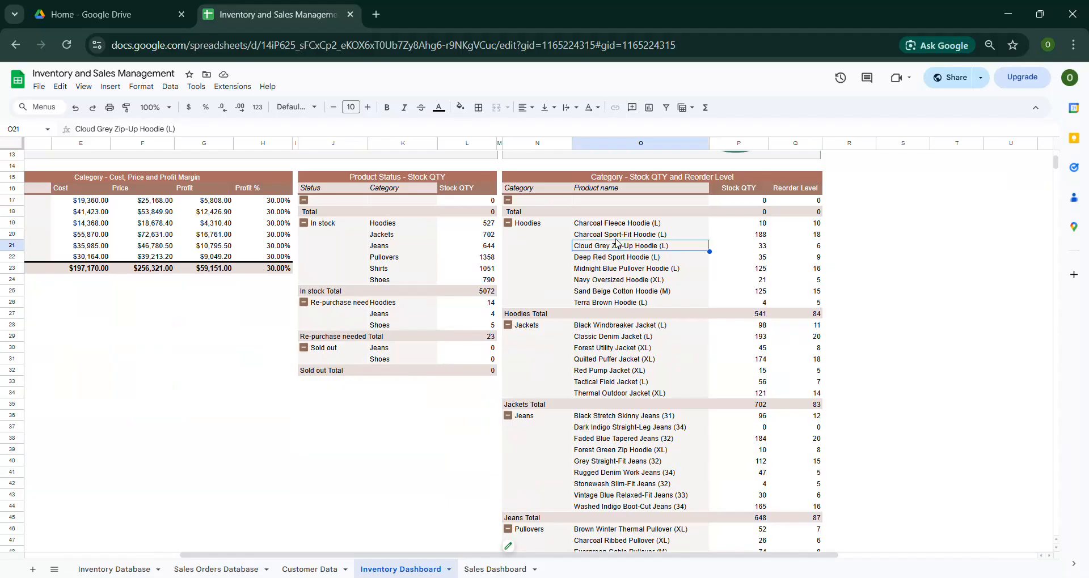
scroll(658, 255, "up", 2)
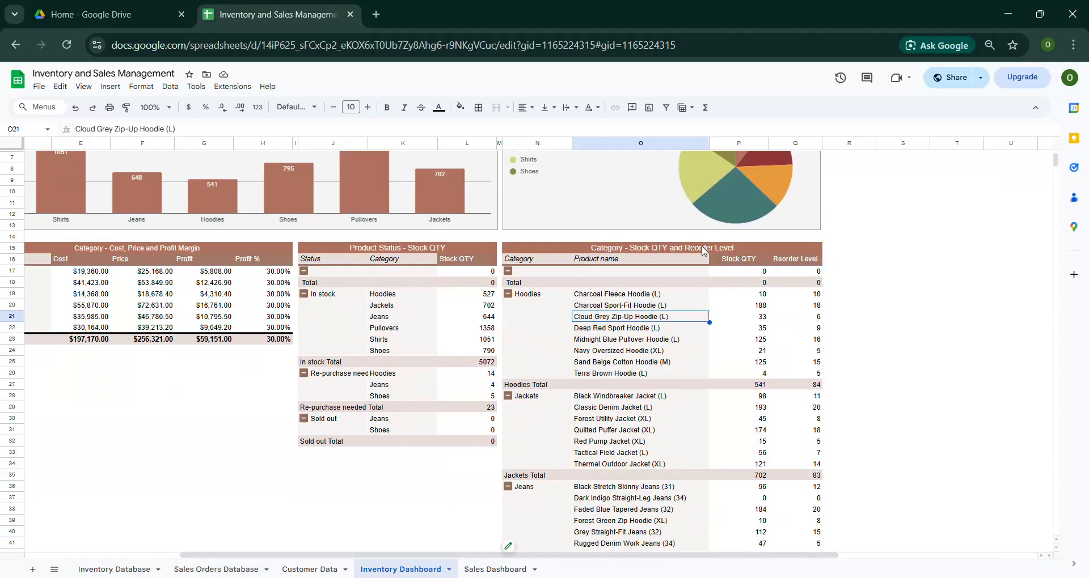
left_click(749, 328)
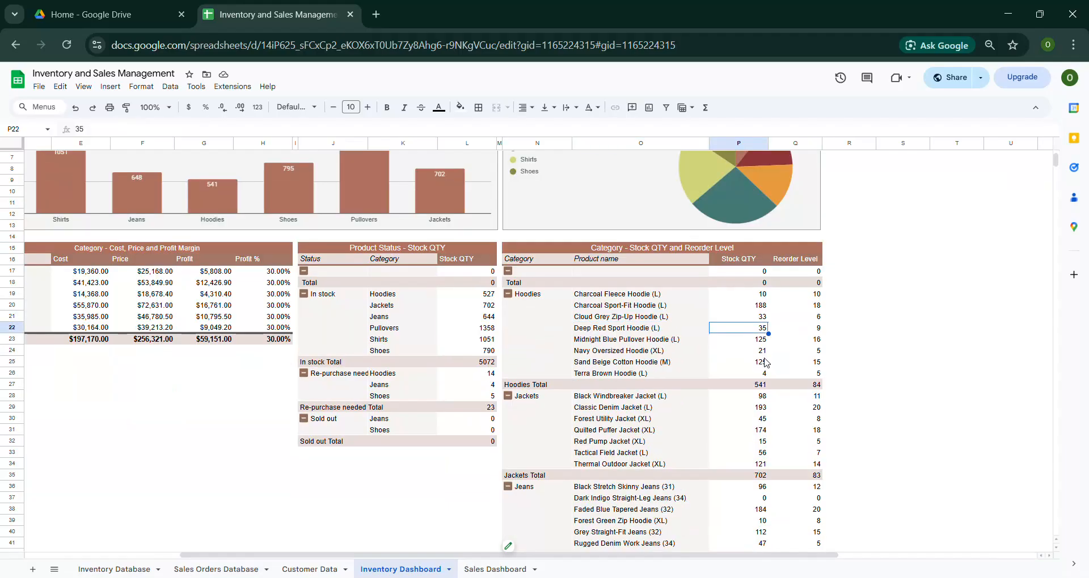
left_click(627, 293)
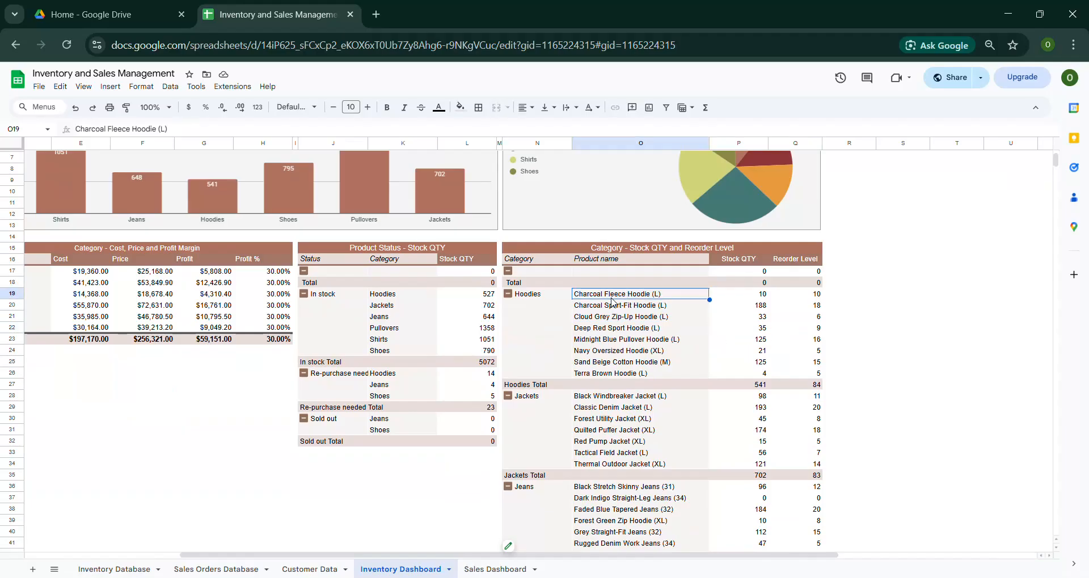
left_click_drag(621, 299, 784, 374)
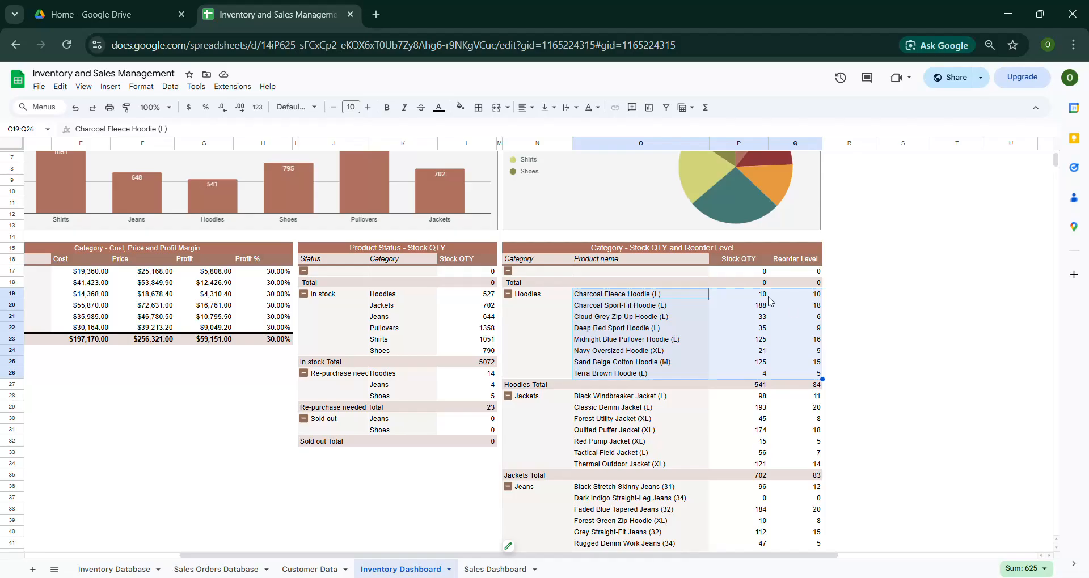
Step: Compare Stock QTY with Reorder Level for the Hoodies products, from Charcoal Fleece Hoodie (L) to Terra Brown Hoodie (L)
left_click_drag(751, 294, 805, 299)
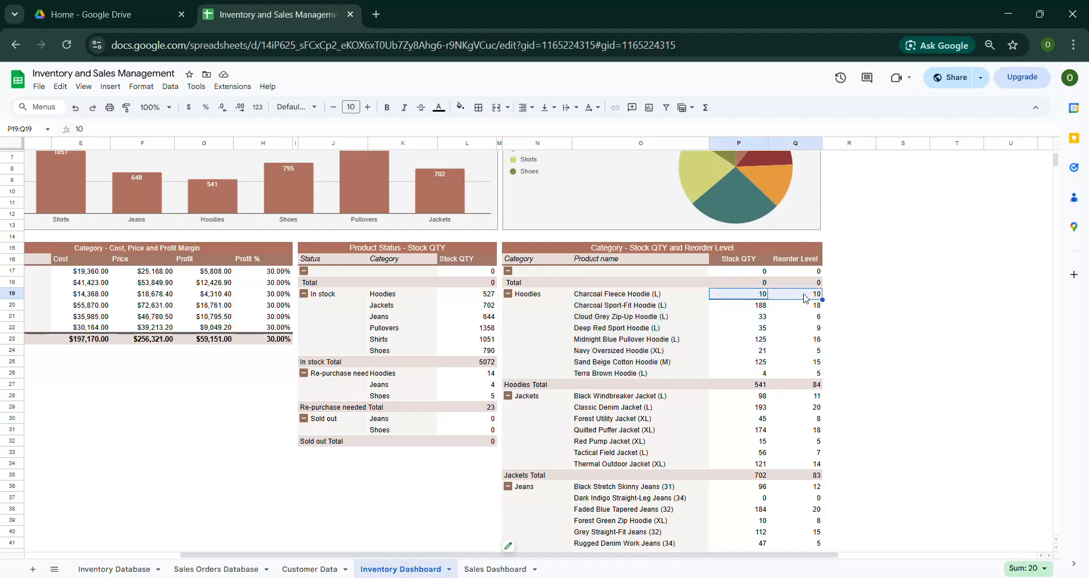
left_click(761, 307)
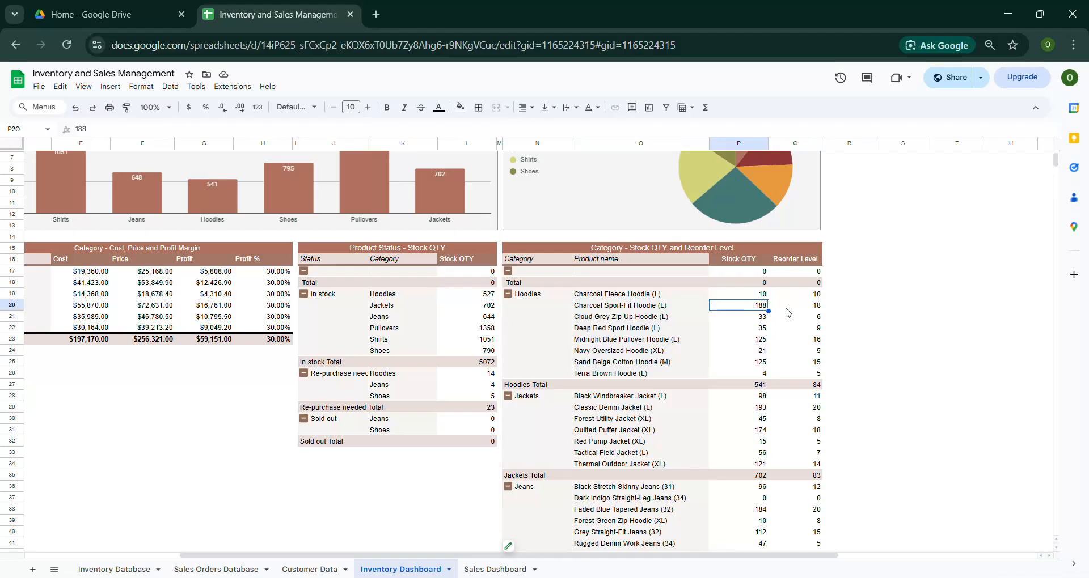
left_click(745, 319)
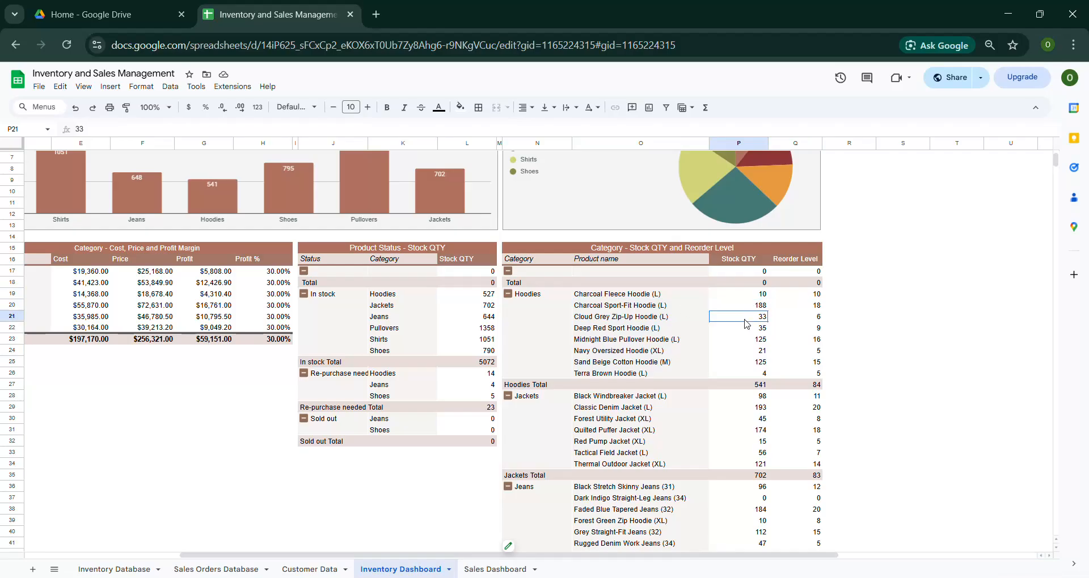
left_click(755, 341)
left_click(755, 363)
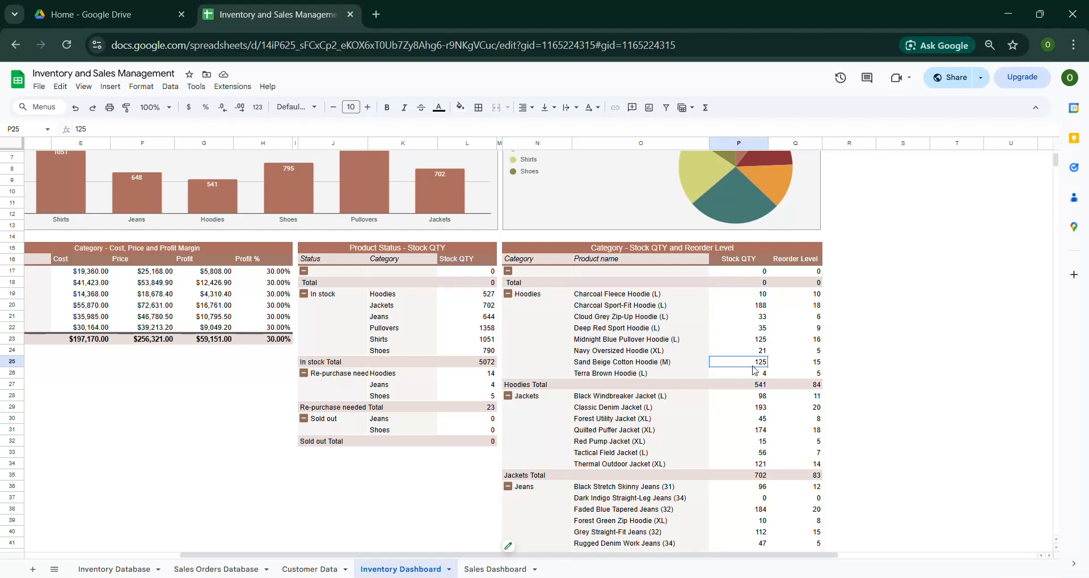
left_click_drag(750, 377, 805, 376)
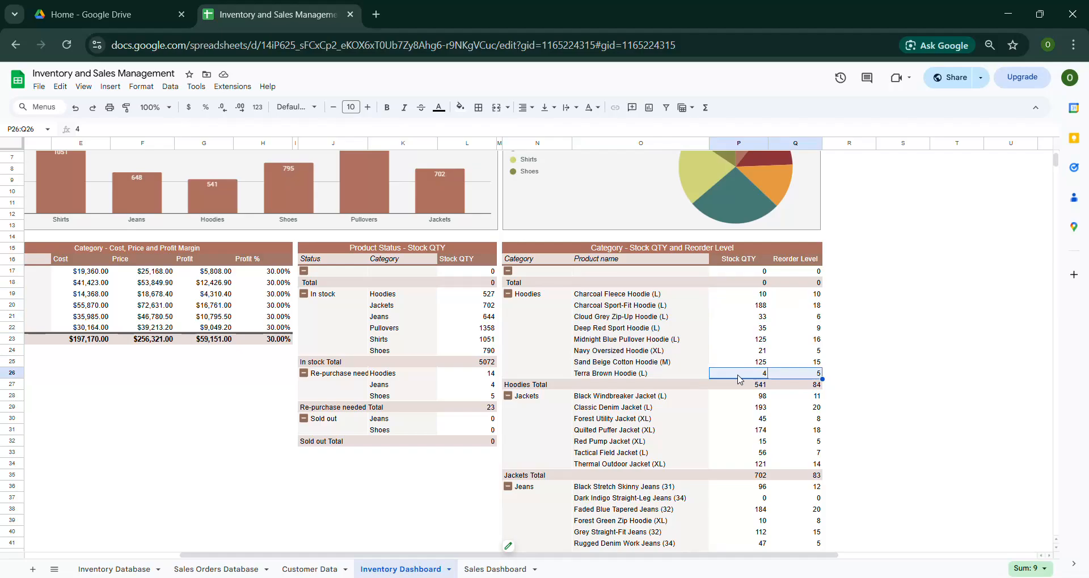
Step: Review the remaining categories down to the Grand Total, check Inventory Database briefly, and return to the top of Inventory Dashboard
scroll(689, 403, "down", 4)
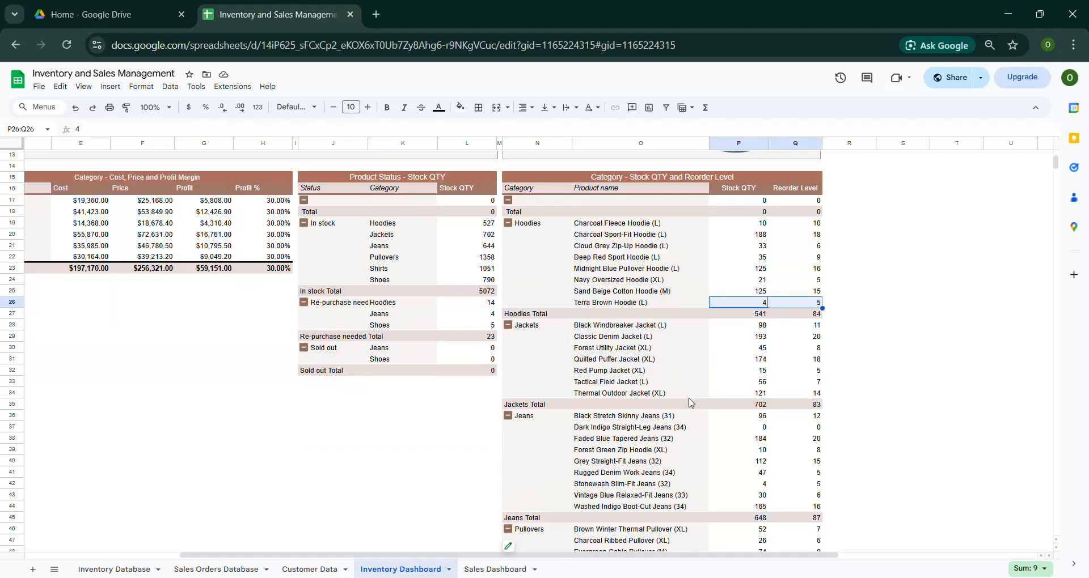
scroll(556, 475, "down", 6)
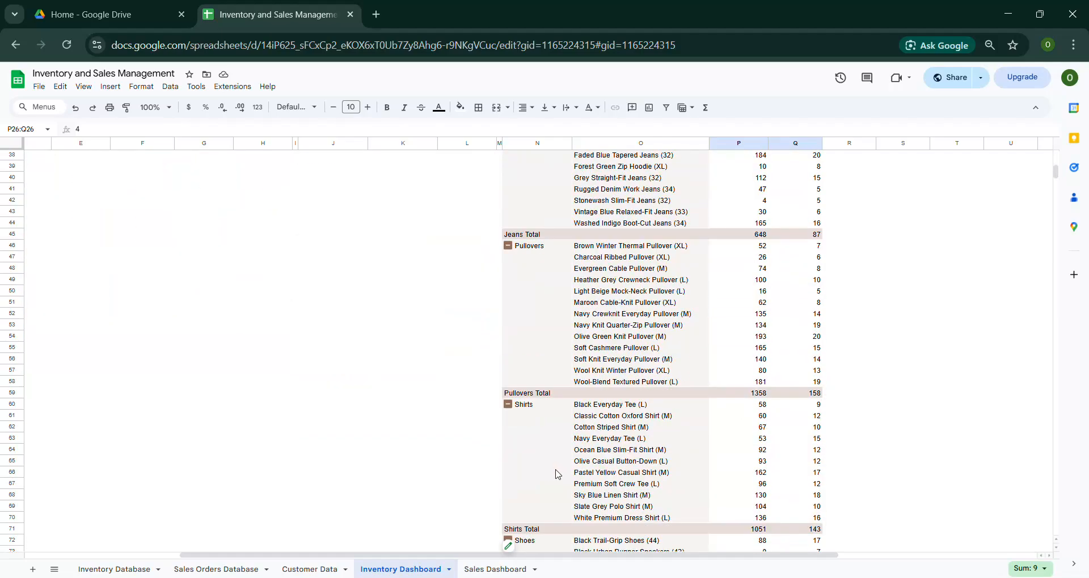
scroll(796, 320, "down", 6)
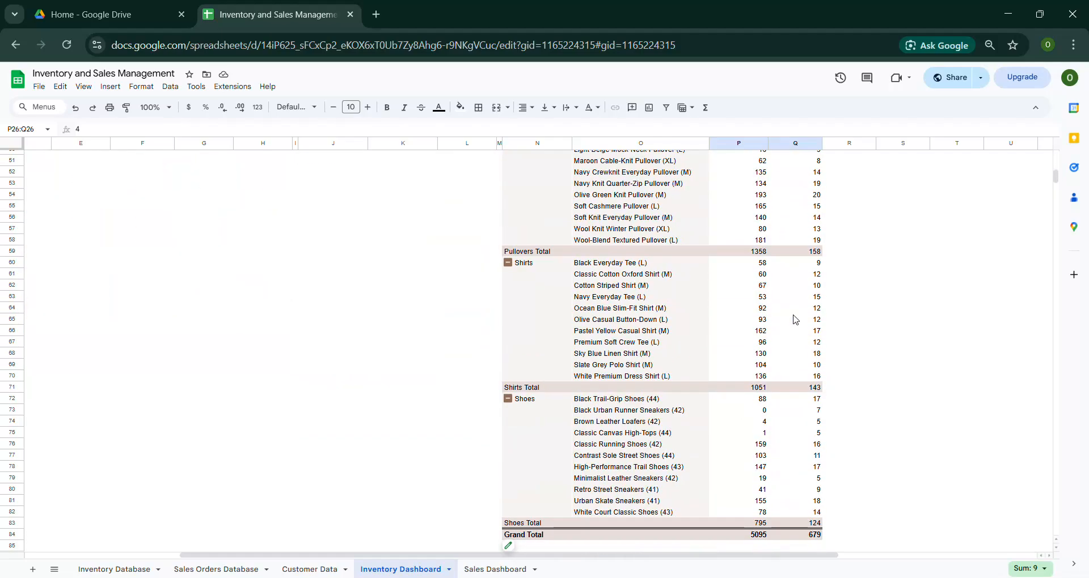
left_click(117, 569)
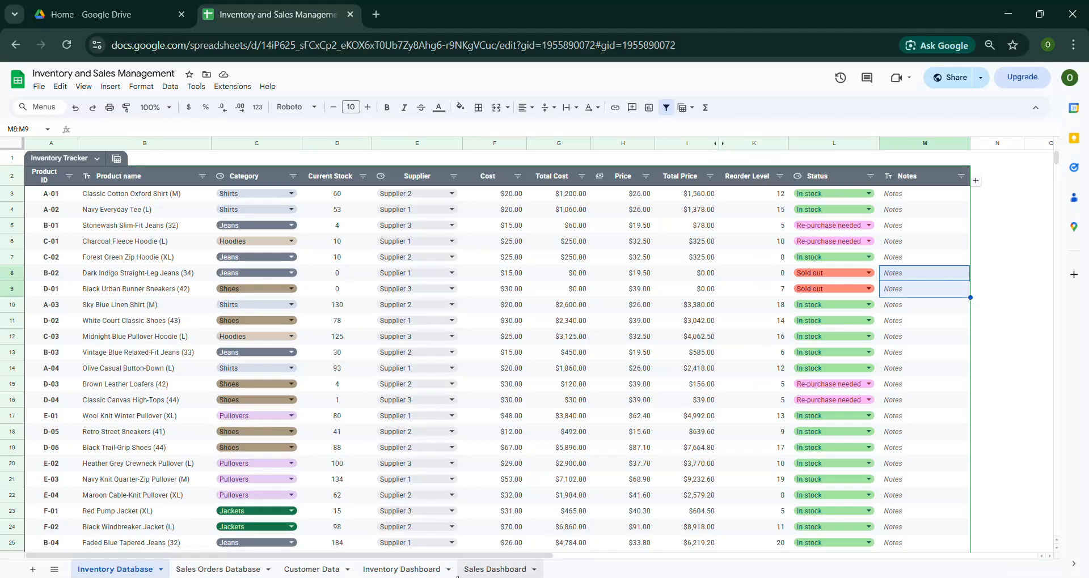
left_click(404, 569)
scroll(680, 412, "up", 2)
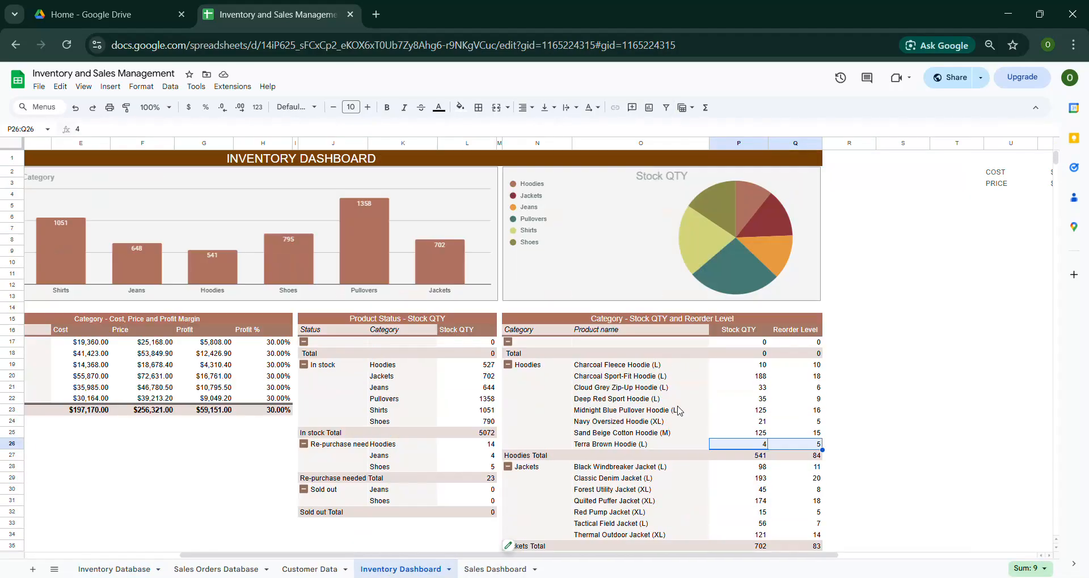
Step: Look through the product rows in Inventory Database down to the last item, Rugged Denim Work Jeans (34)
left_click(124, 569)
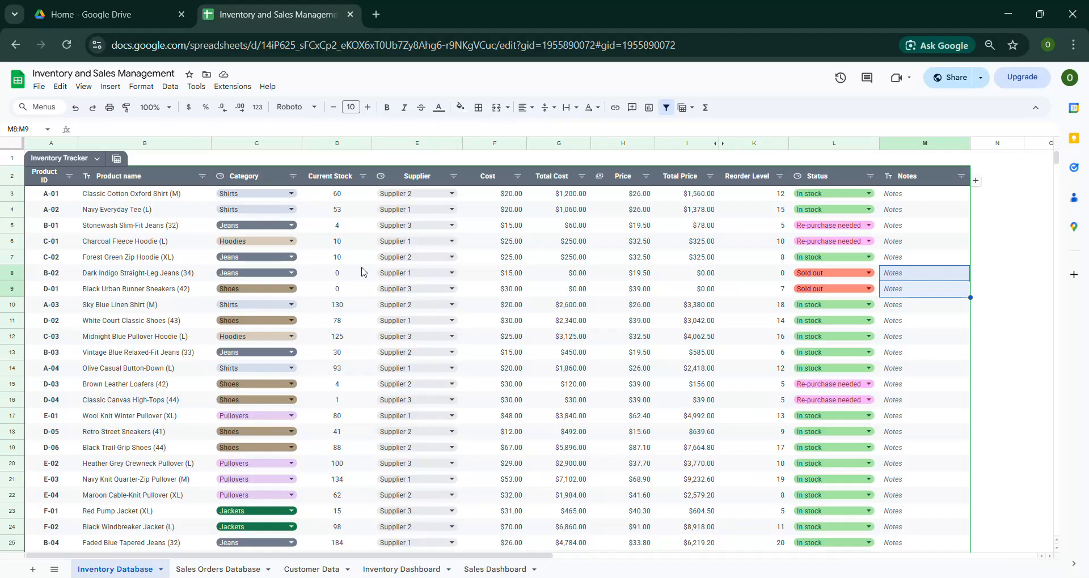
scroll(363, 273, "down", 9)
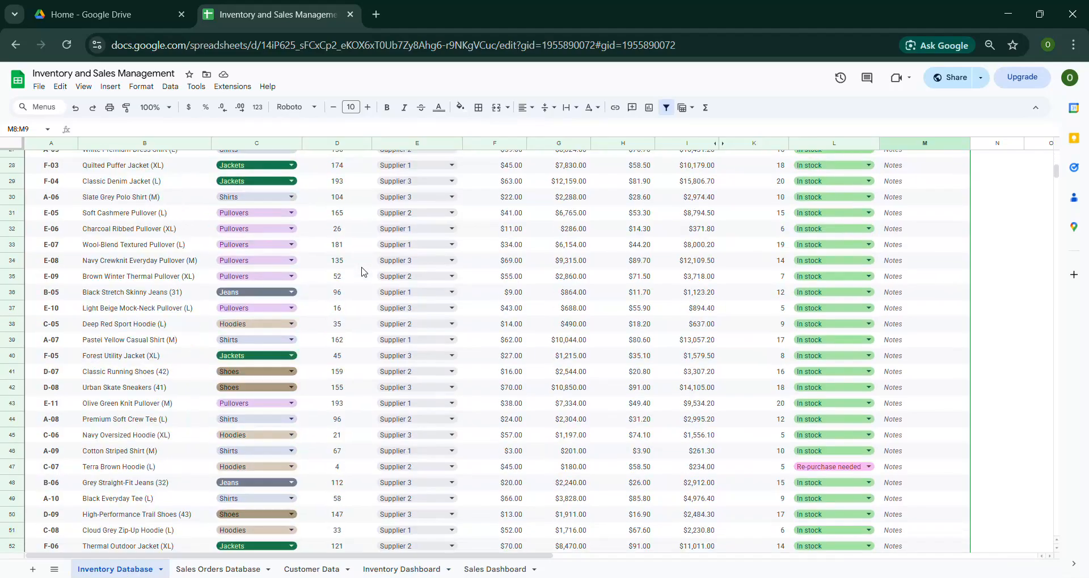
scroll(363, 273, "up", 9)
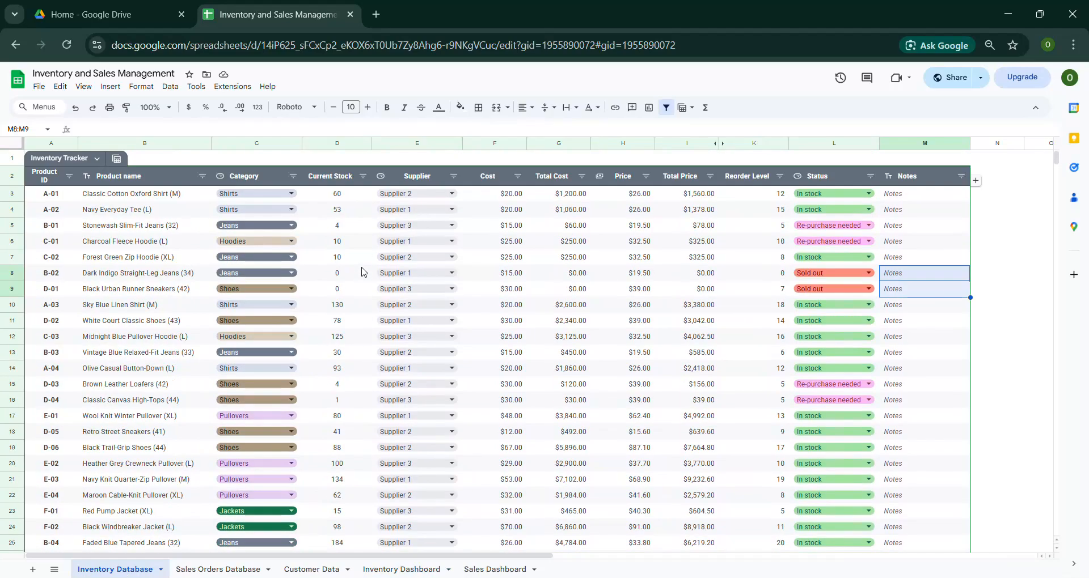
scroll(364, 273, "down", 7)
scroll(363, 272, "down", 6)
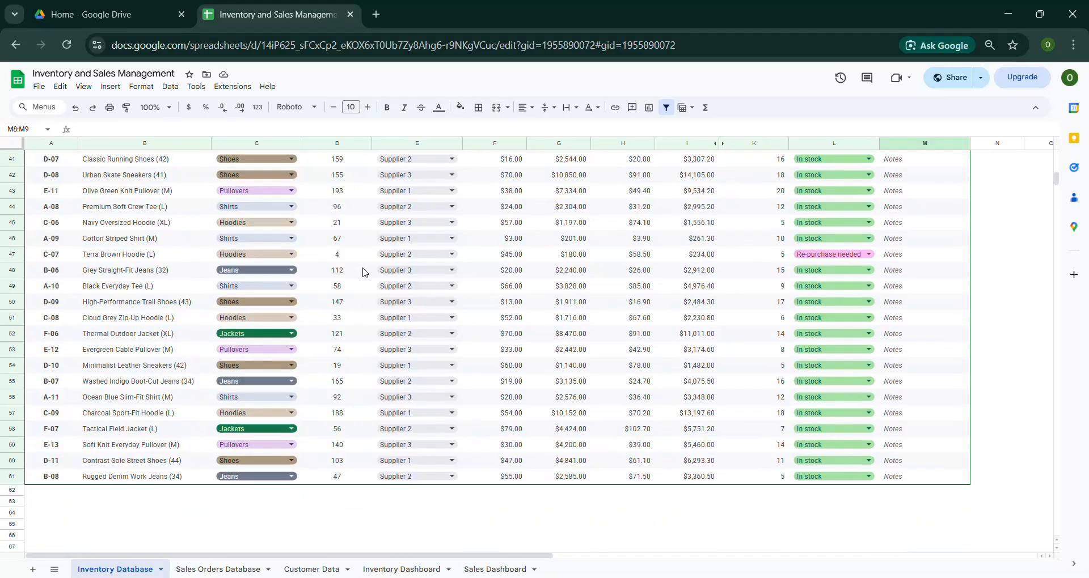
scroll(638, 363, "down", 2)
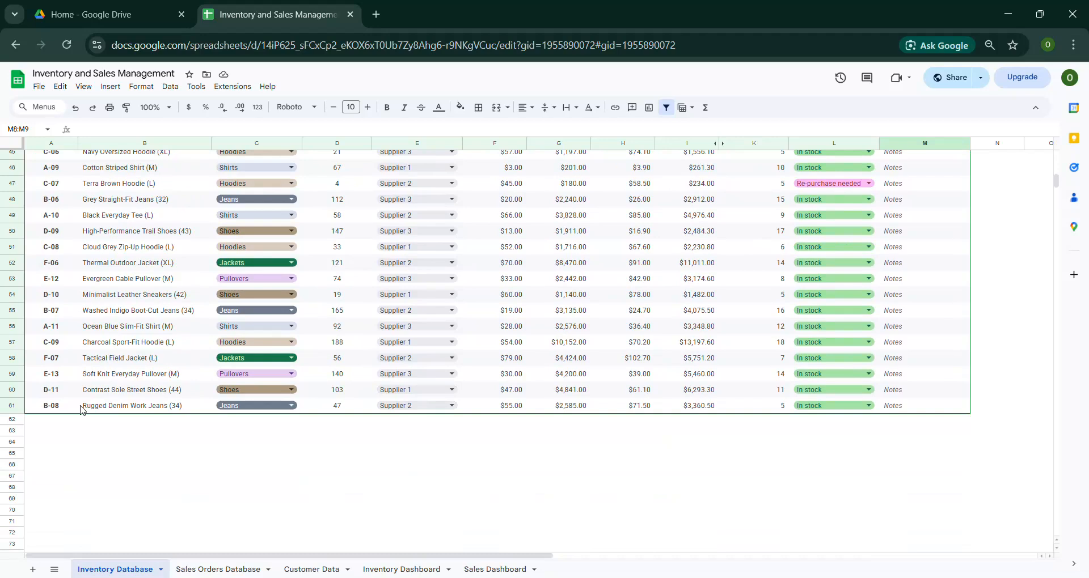
Step: Try to insert one row above the White Court Classic Shoes (43) row in Inventory Database
scroll(84, 425, "up", 15)
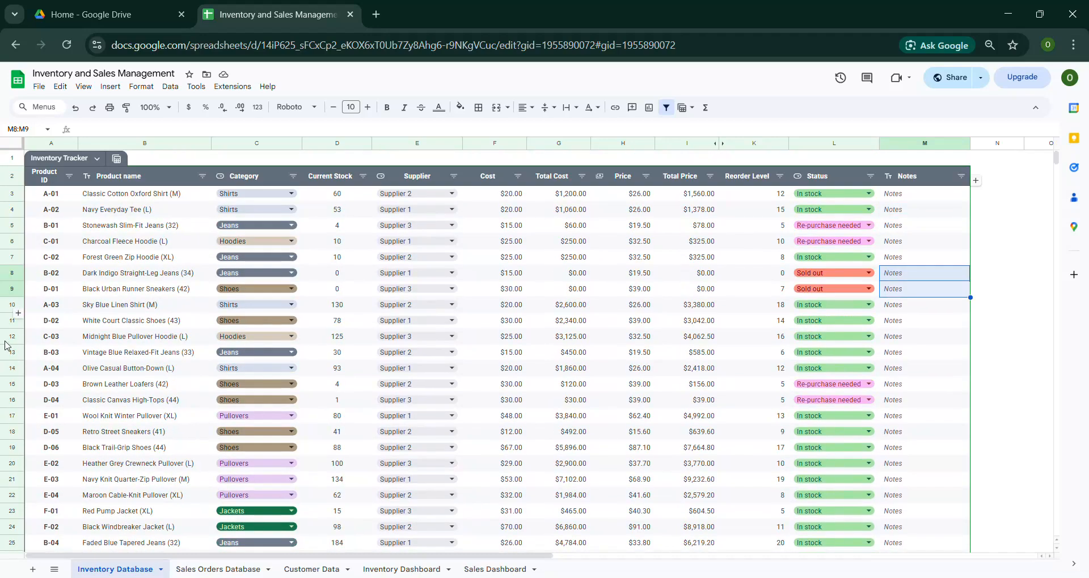
right_click(11, 321)
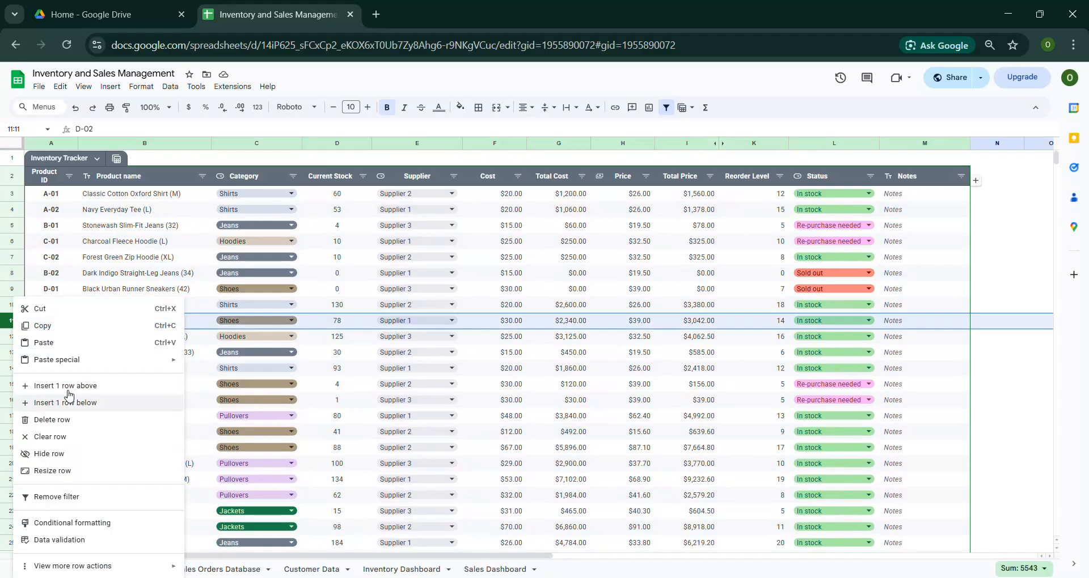
left_click(128, 391)
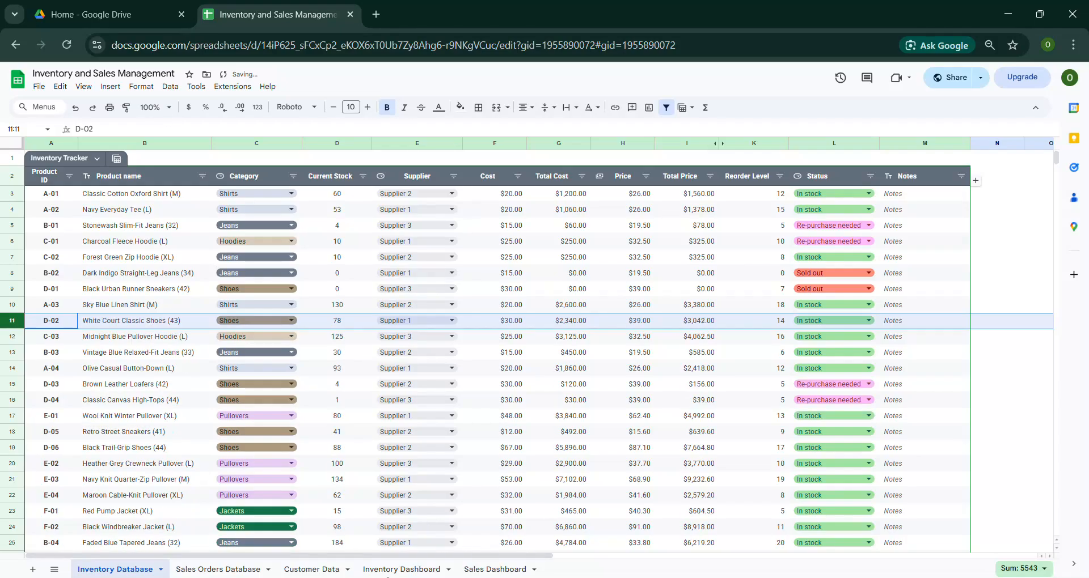
Step: Open Inventory Dashboard and look through the Category - Stock QTY and Reorder Level table, returning to its top
left_click(402, 570)
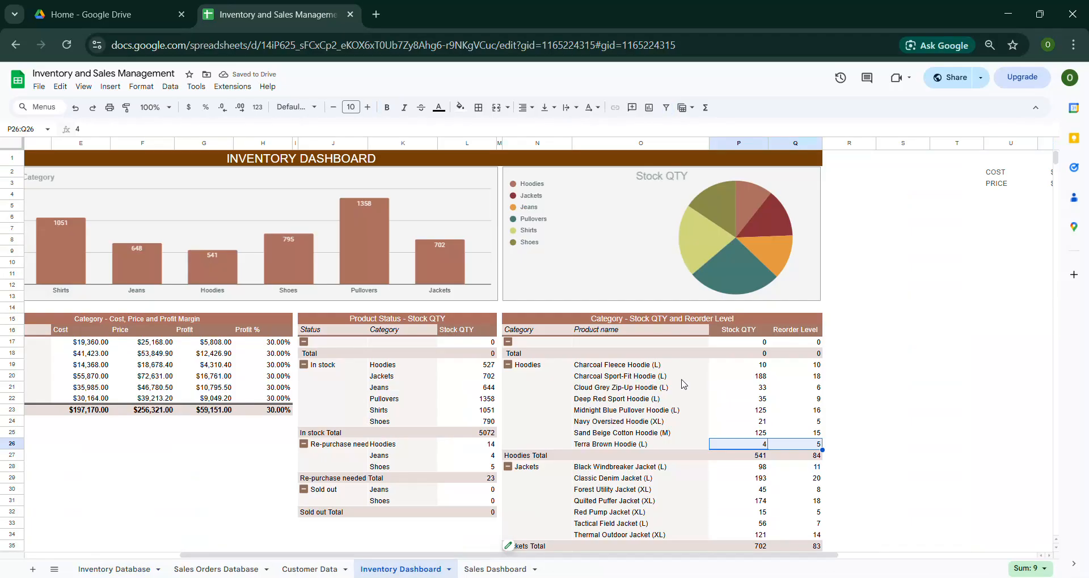
scroll(683, 384, "down", 6)
scroll(684, 385, "down", 8)
scroll(683, 385, "up", 8)
scroll(684, 384, "up", 6)
left_click(882, 373)
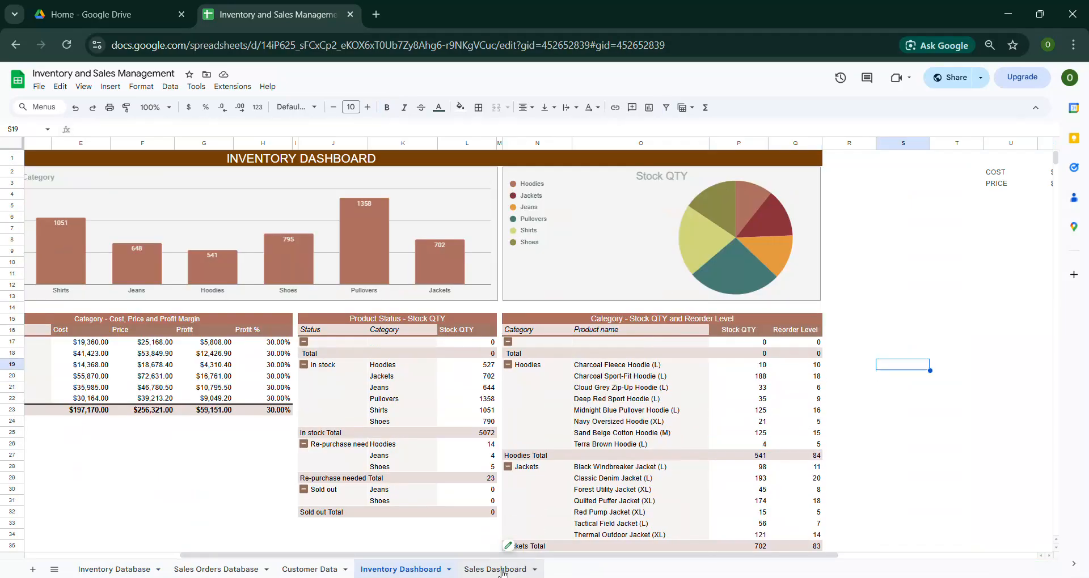
Step: Check the SALES VALUE total on Sales Dashboard, and highlight the Price after Discount values in Sales Orders Database
left_click(495, 570)
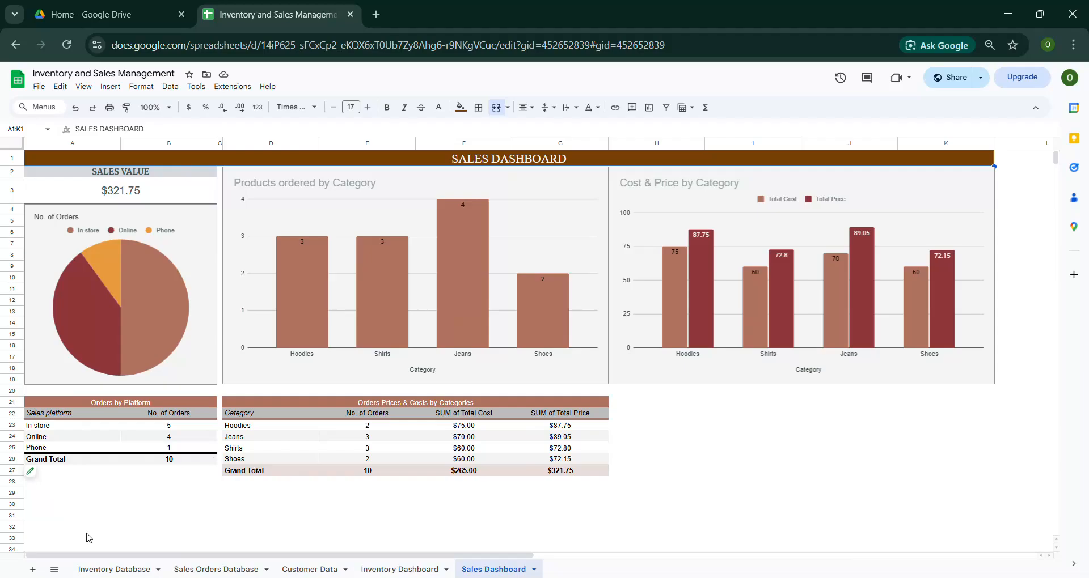
left_click(163, 195)
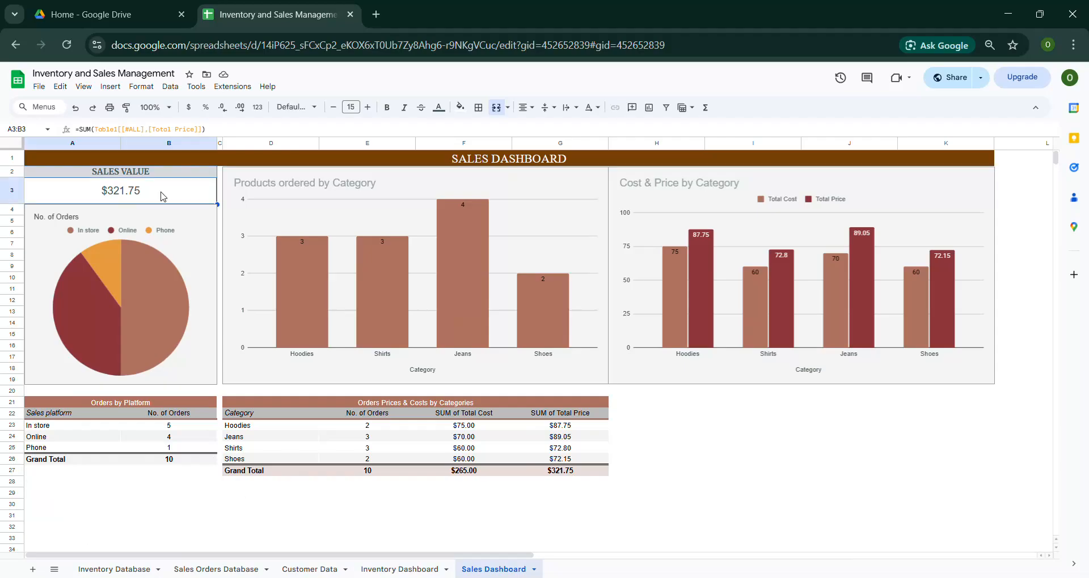
left_click(216, 569)
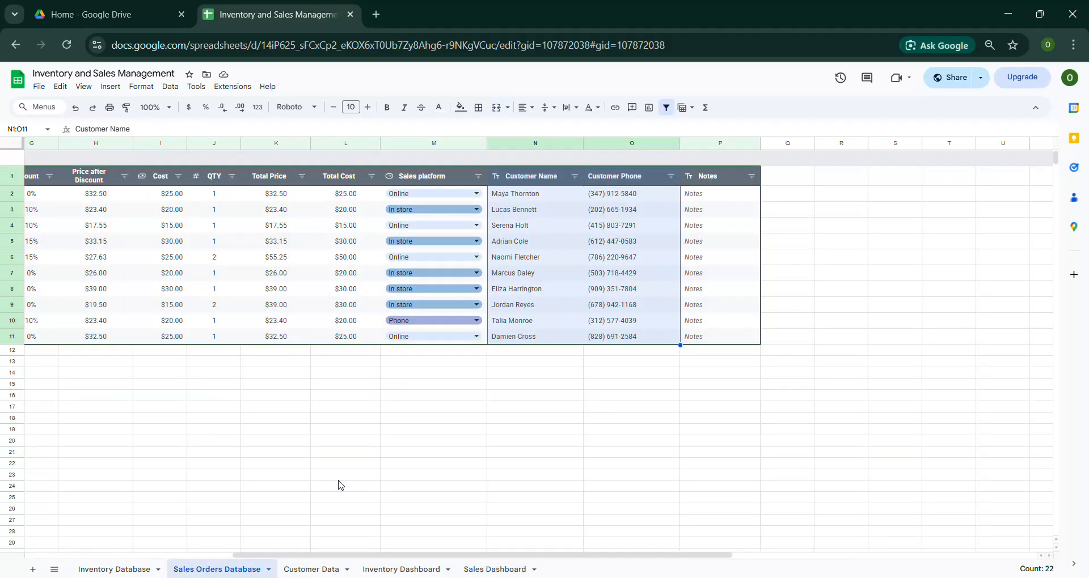
left_click(336, 400)
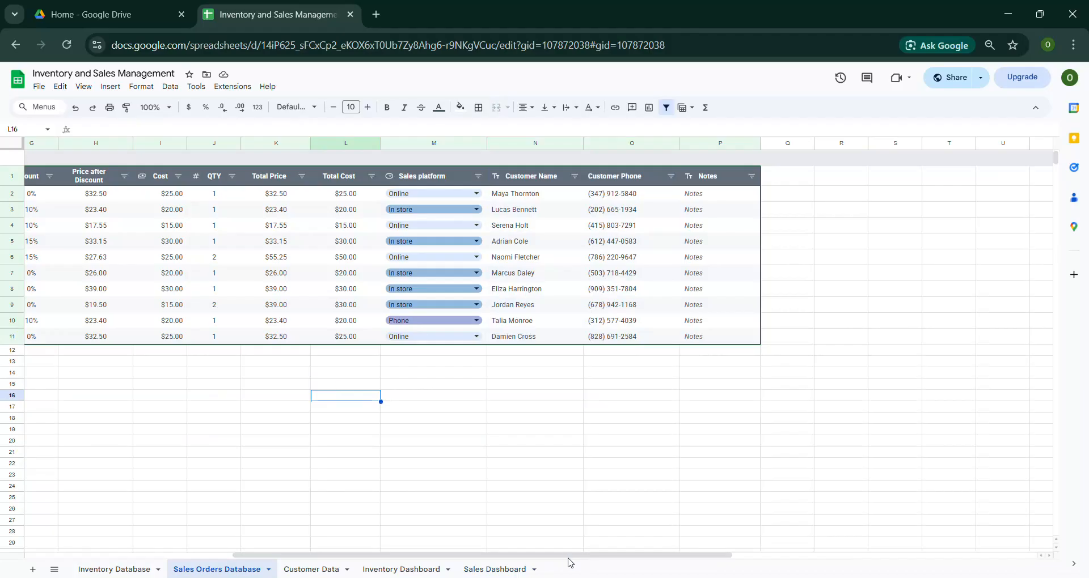
left_click_drag(570, 563, 372, 550)
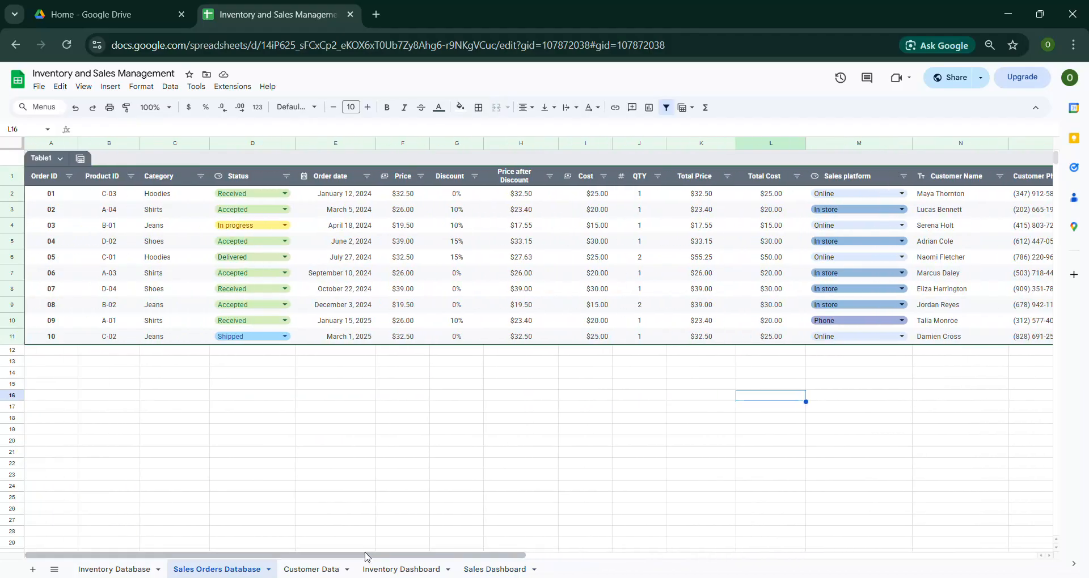
left_click_drag(522, 195, 531, 335)
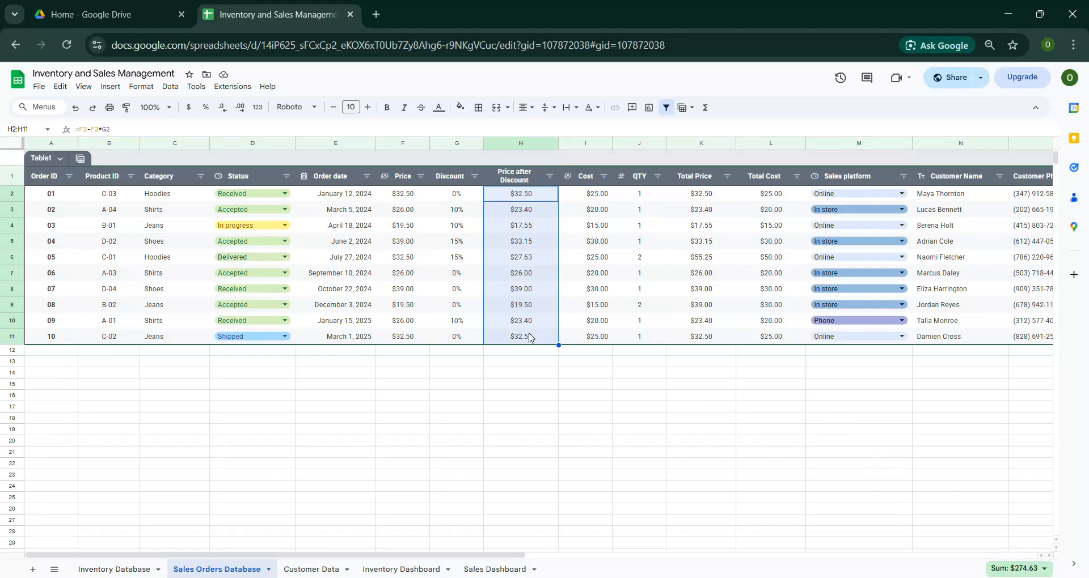
Step: Return to Sales Dashboard and examine the Products ordered by Category chart
left_click(493, 569)
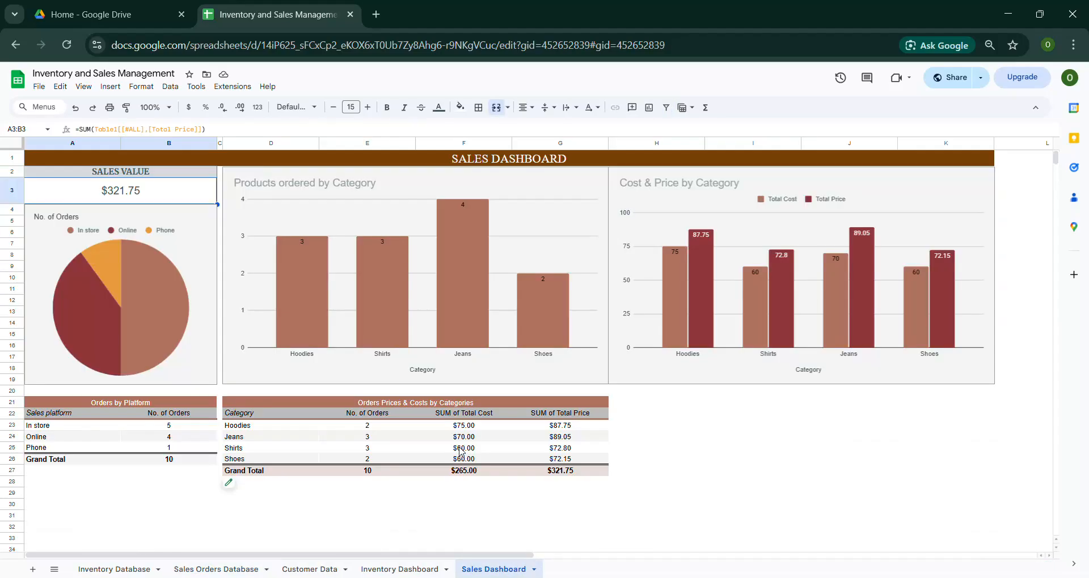
left_click(737, 461)
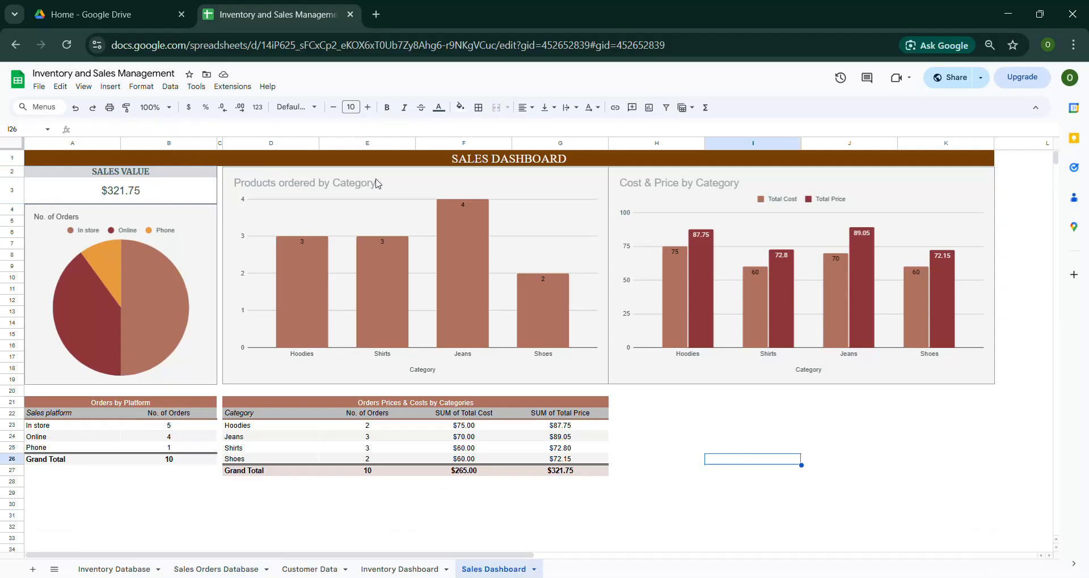
left_click(454, 282)
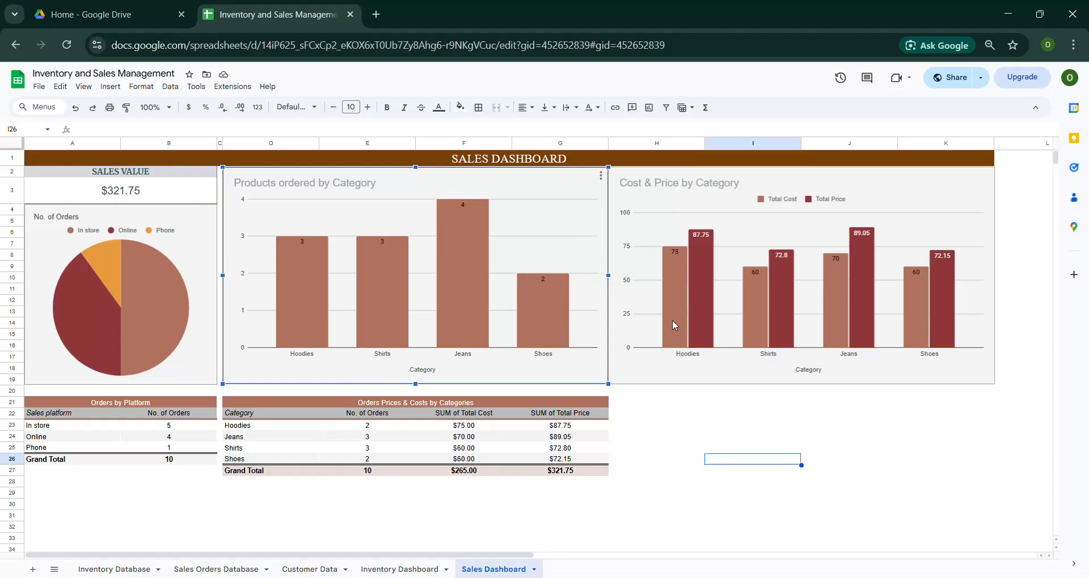
Step: Compare Total Cost and Total Price in the Cost & Price by Category chart, inspecting the Hoodies and Jeans bars
left_click(719, 377)
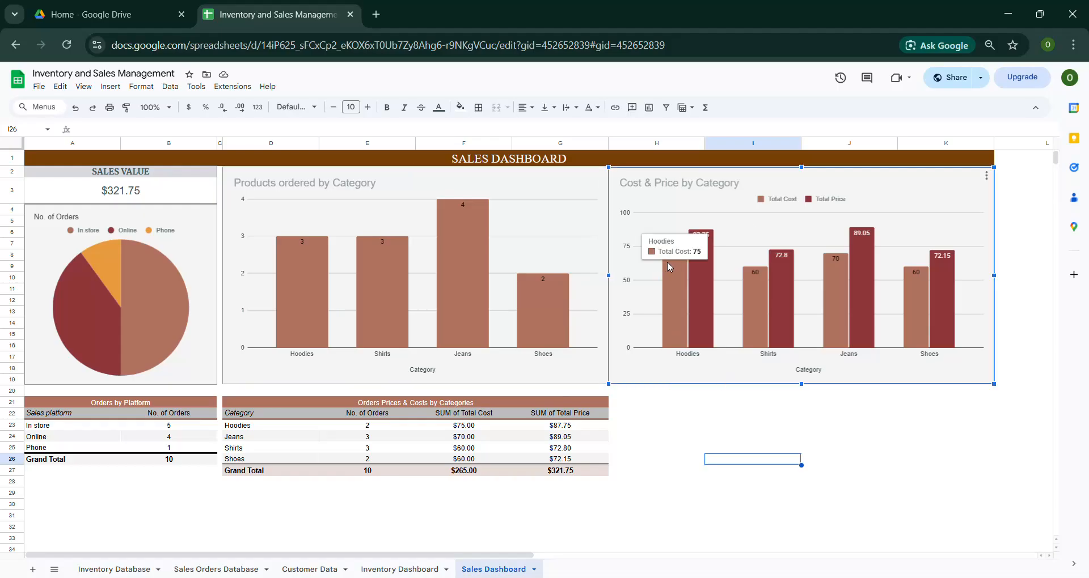
mouse_move(701, 347)
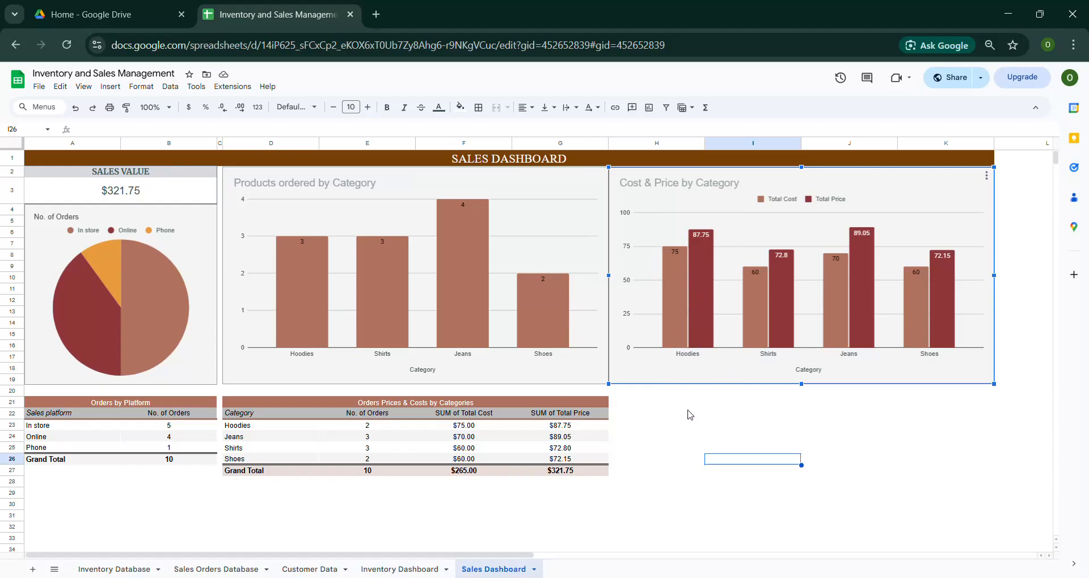
left_click(942, 391)
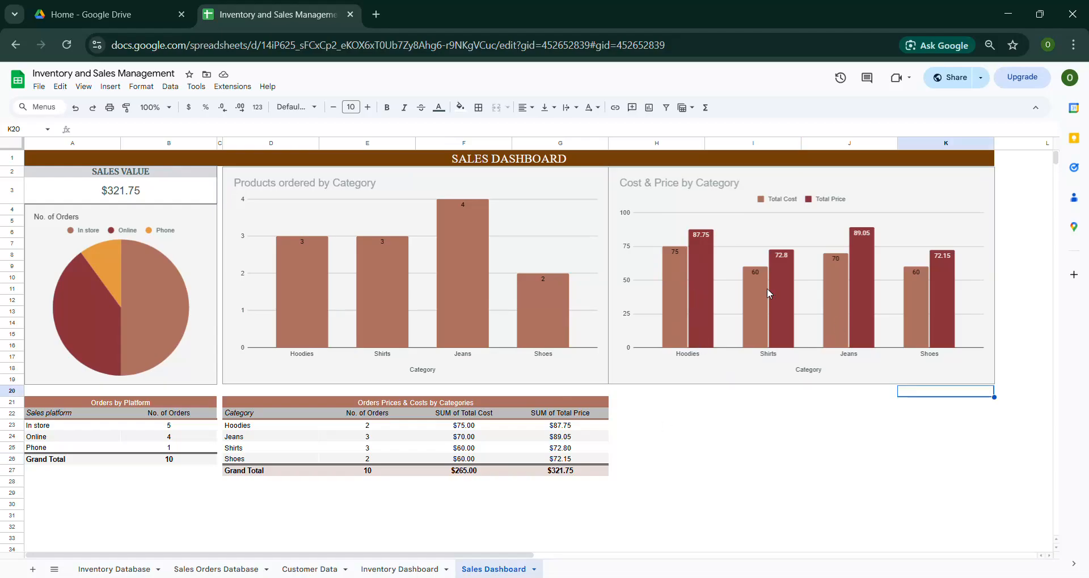
left_click(925, 191)
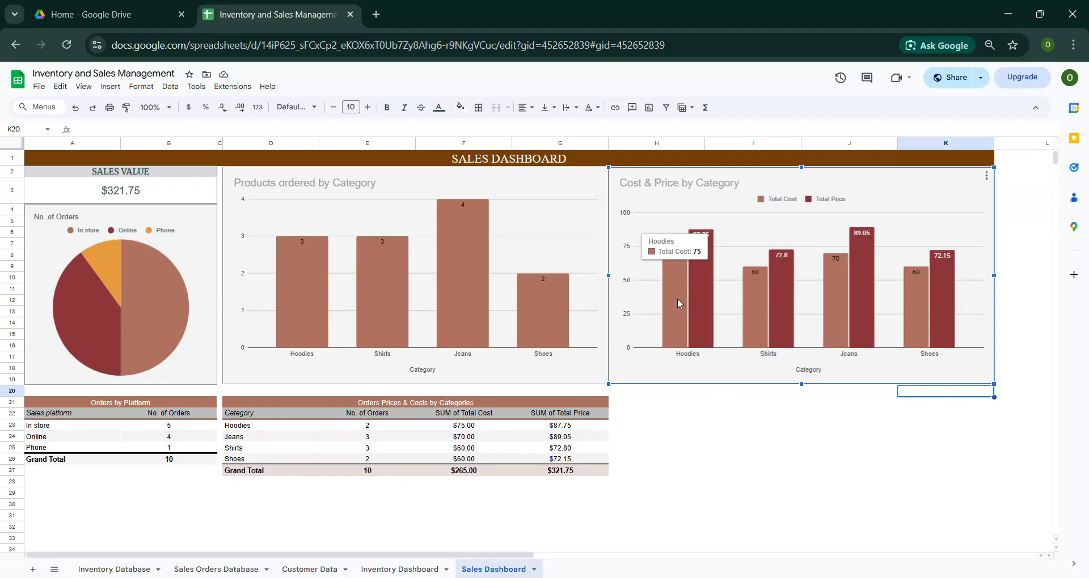
mouse_move(693, 282)
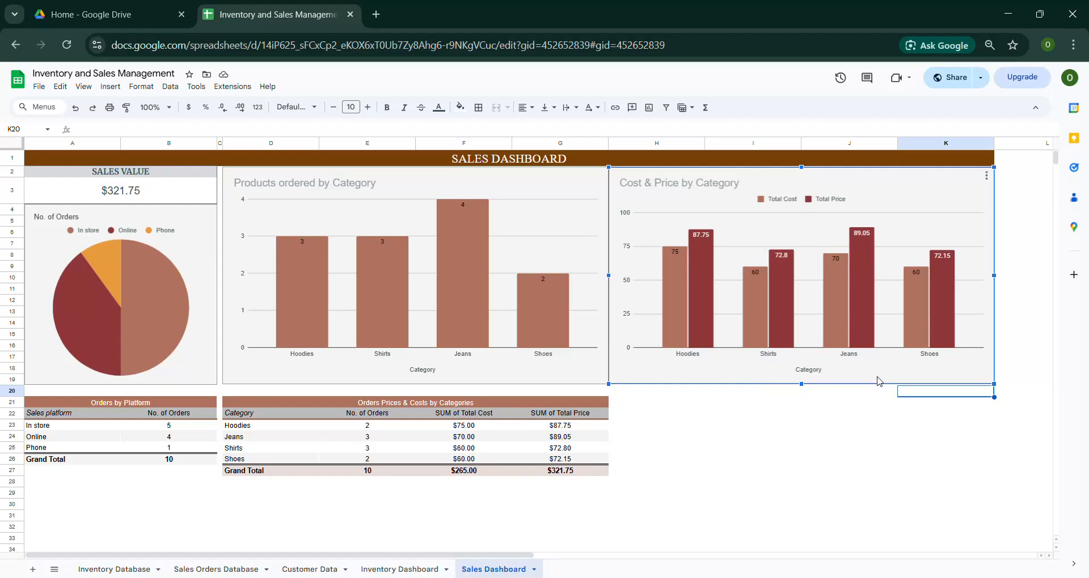
mouse_move(867, 352)
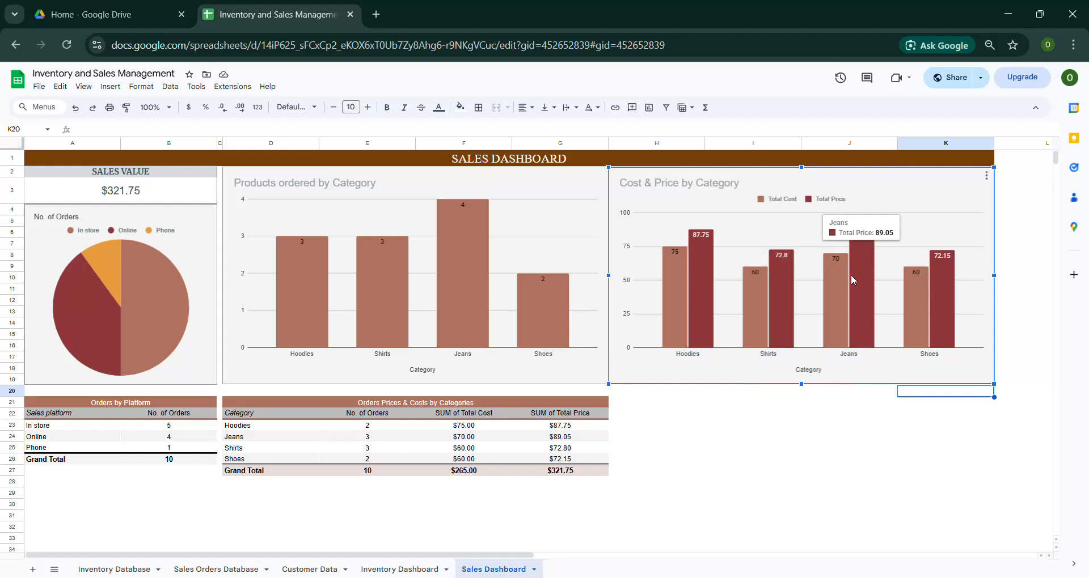
mouse_move(843, 281)
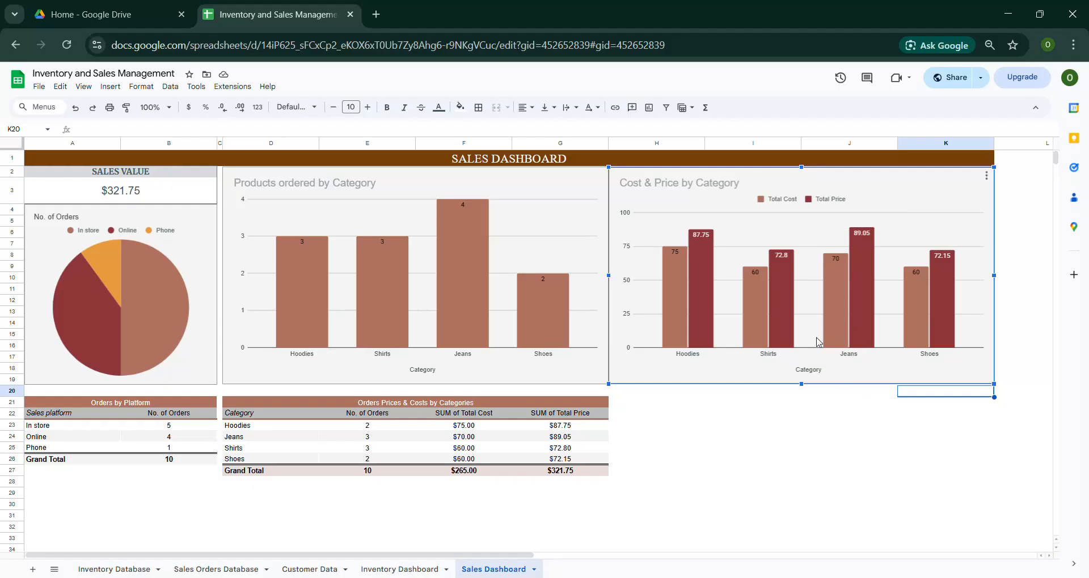
left_click(858, 414)
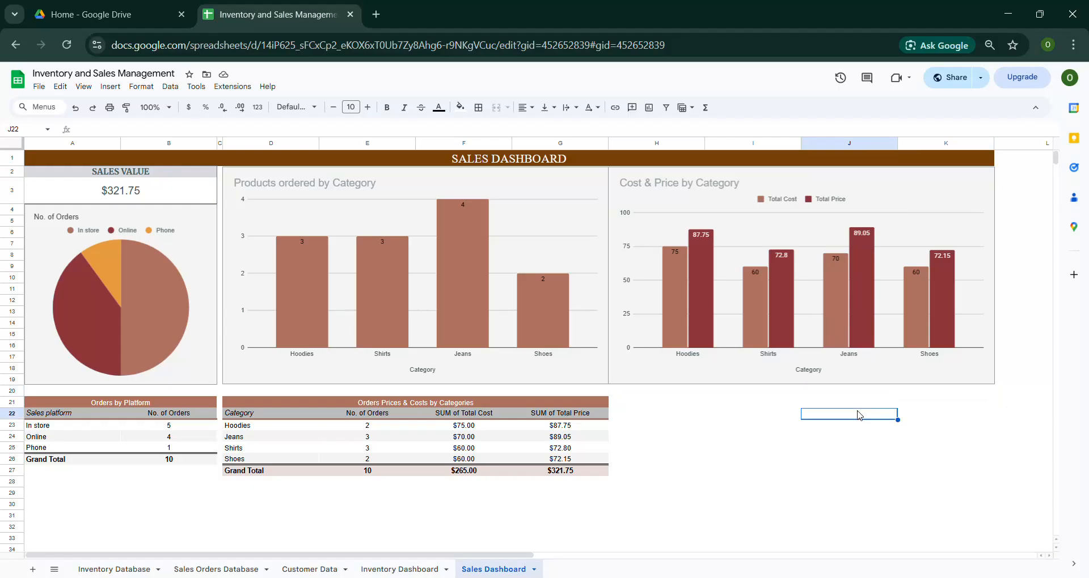
Step: Examine the No. of Orders pie chart together with the Orders by Platform table below it
left_click(108, 494)
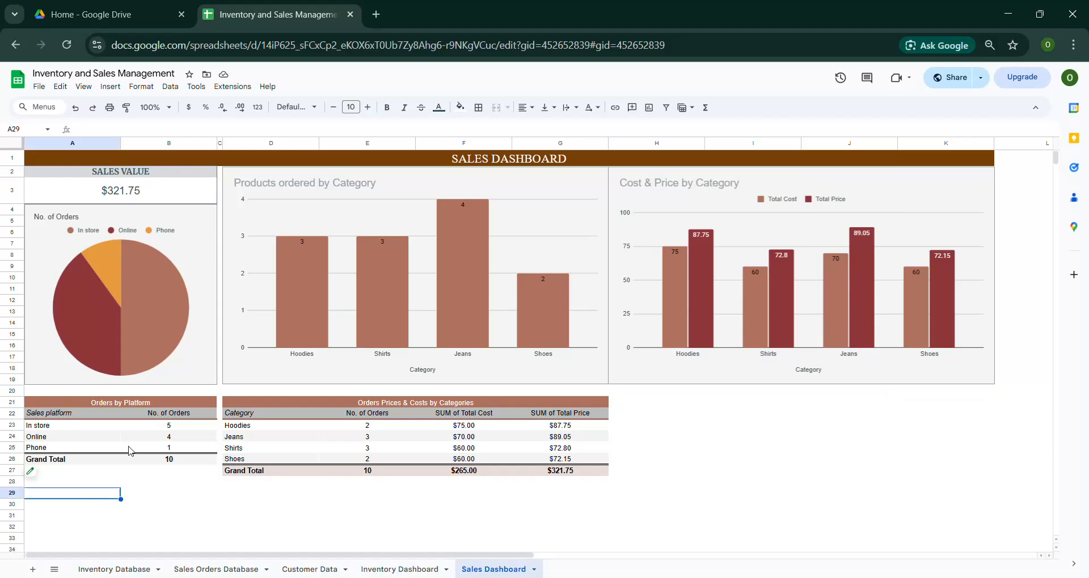
left_click(197, 288)
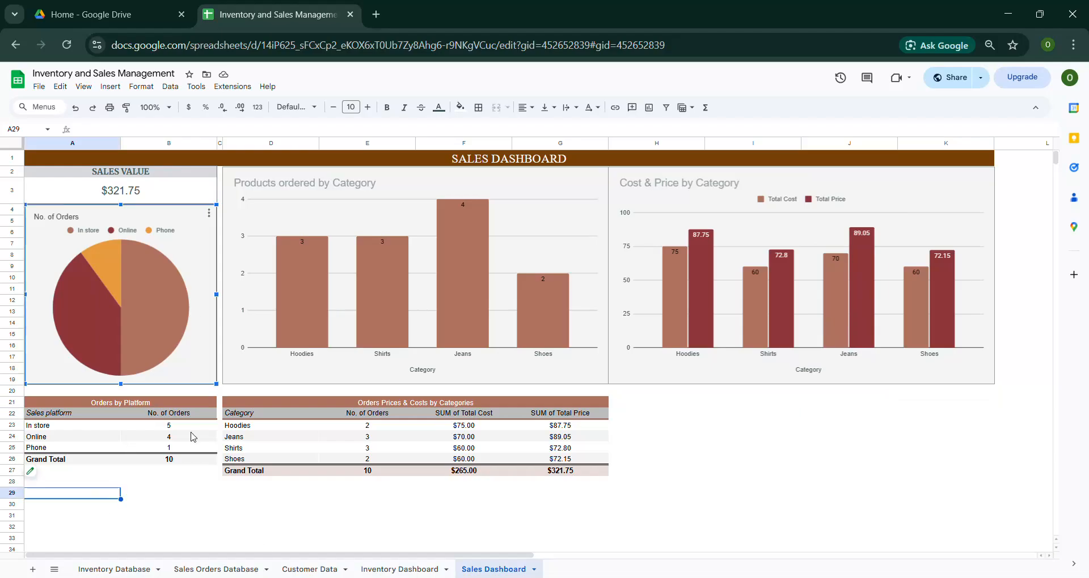
scroll(193, 438, "down", 2)
left_click(220, 434)
scroll(220, 438, "up", 2)
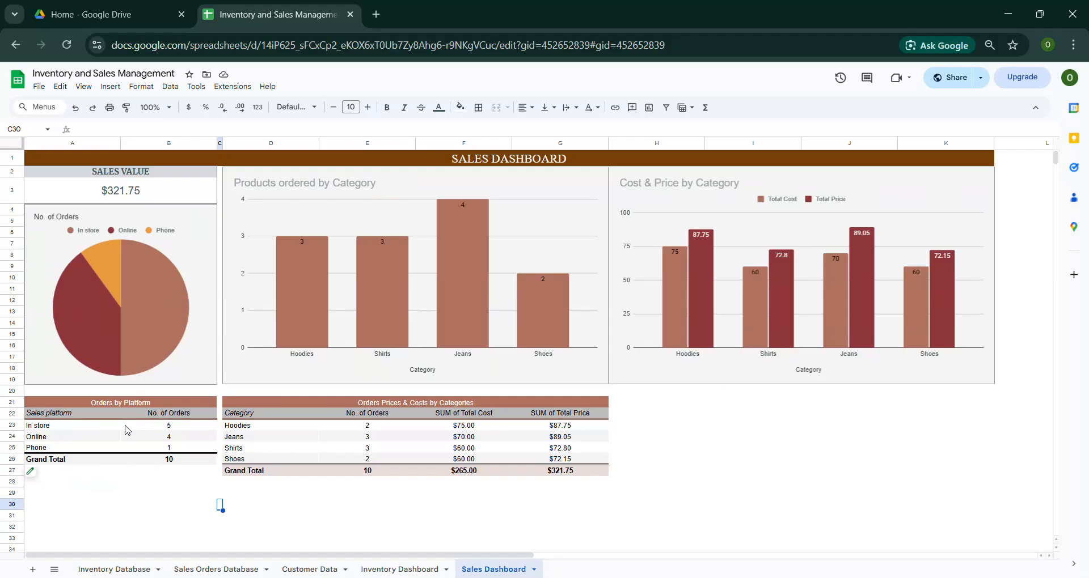
left_click(193, 373)
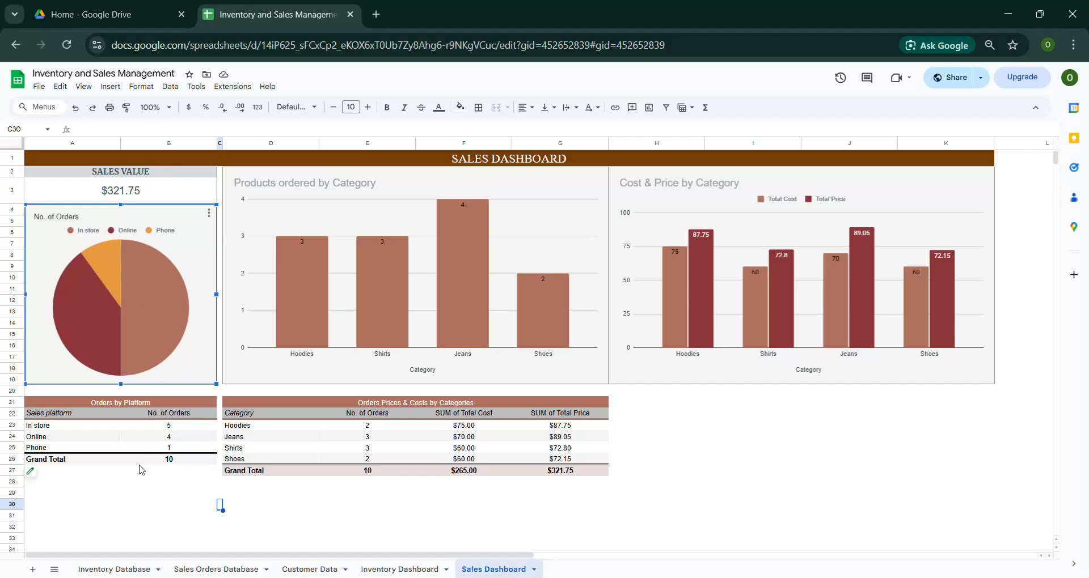
Step: Go through the In store, Online and Phone order counts in the Orders by Platform table
left_click(174, 430)
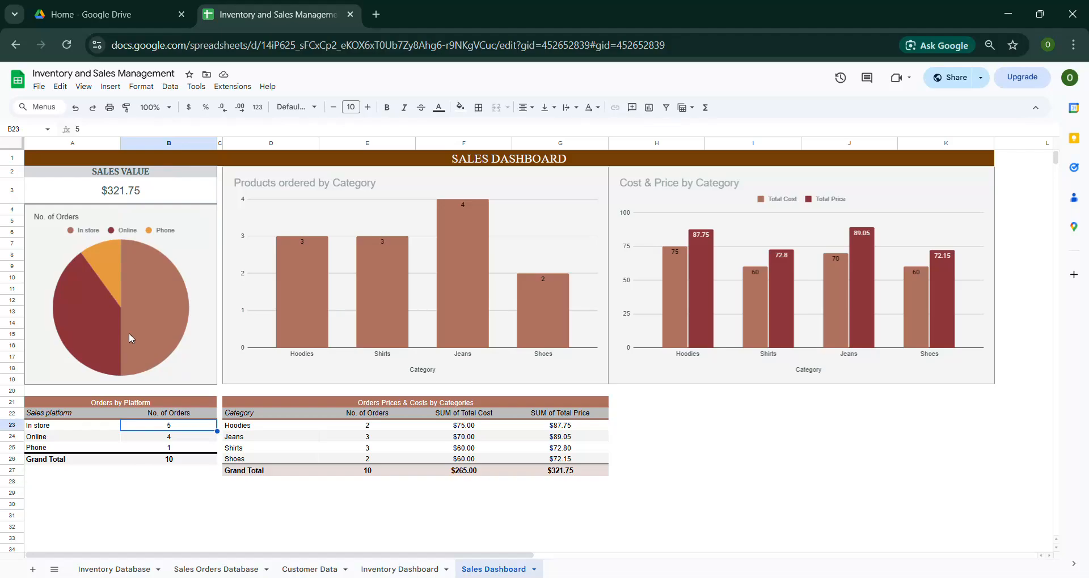
left_click(172, 439)
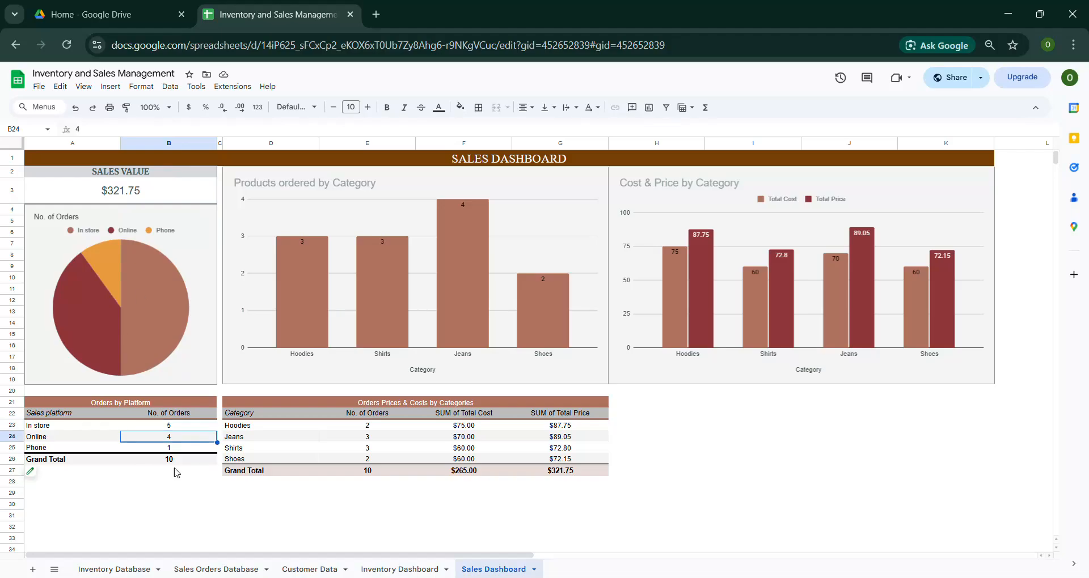
left_click(177, 449)
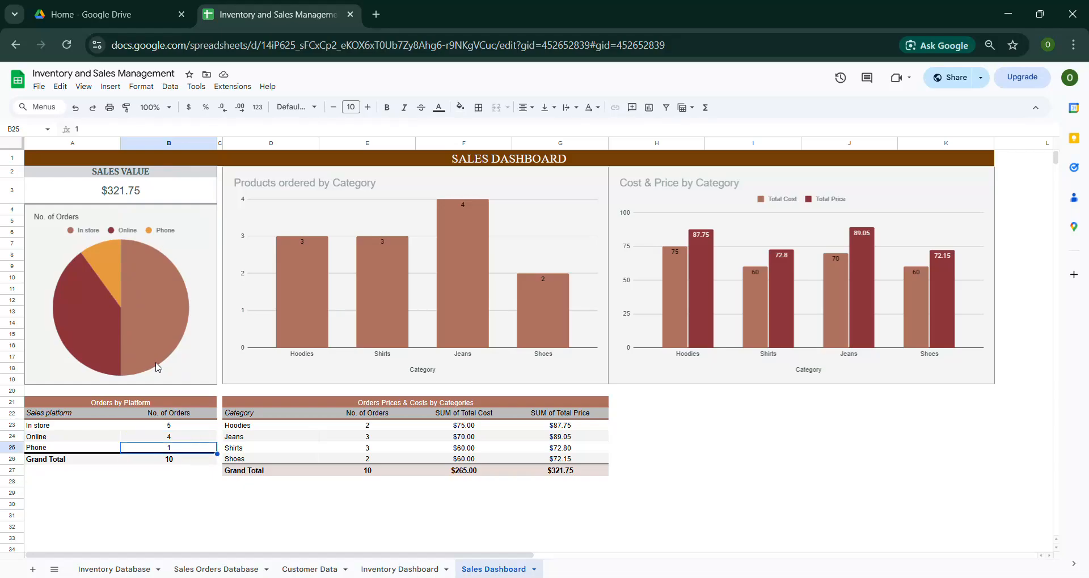
left_click(658, 450)
Step: Review the Orders Prices & Costs by Categories table, including the Hoodies order count, alongside the Cost & Price by Category chart
left_click(340, 403)
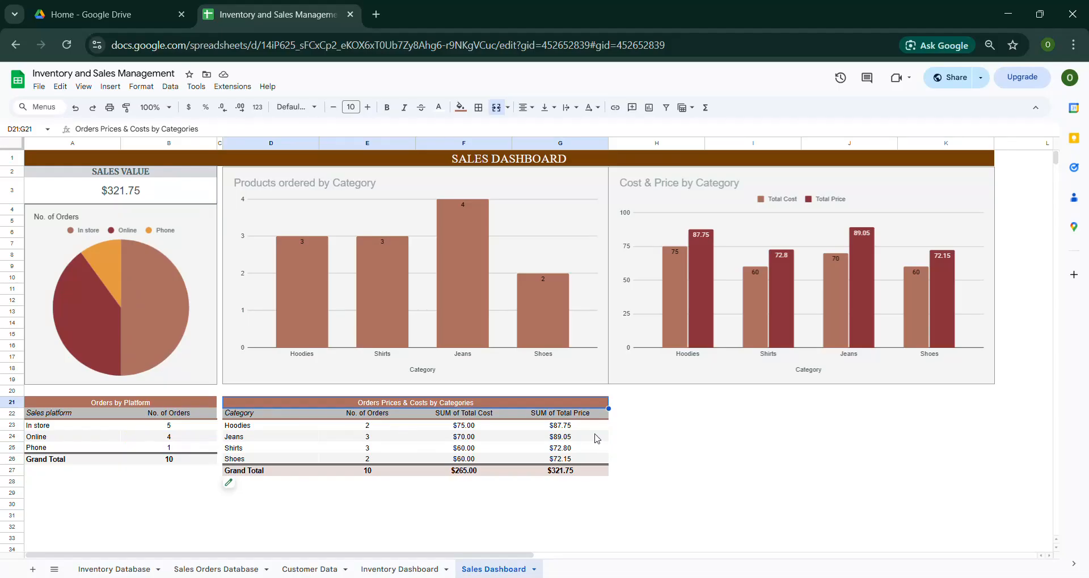
left_click(648, 373)
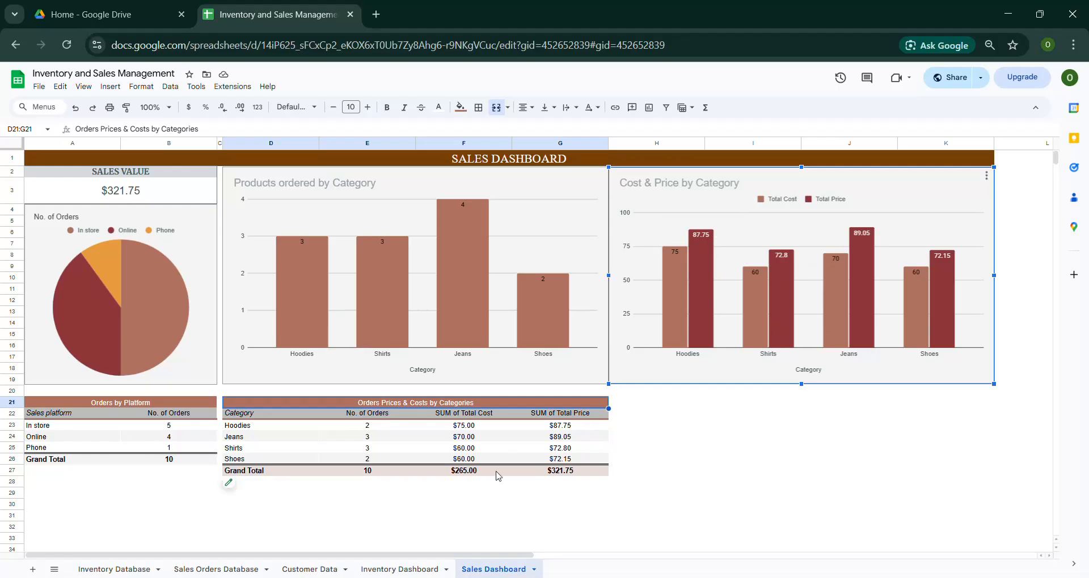
left_click(392, 429)
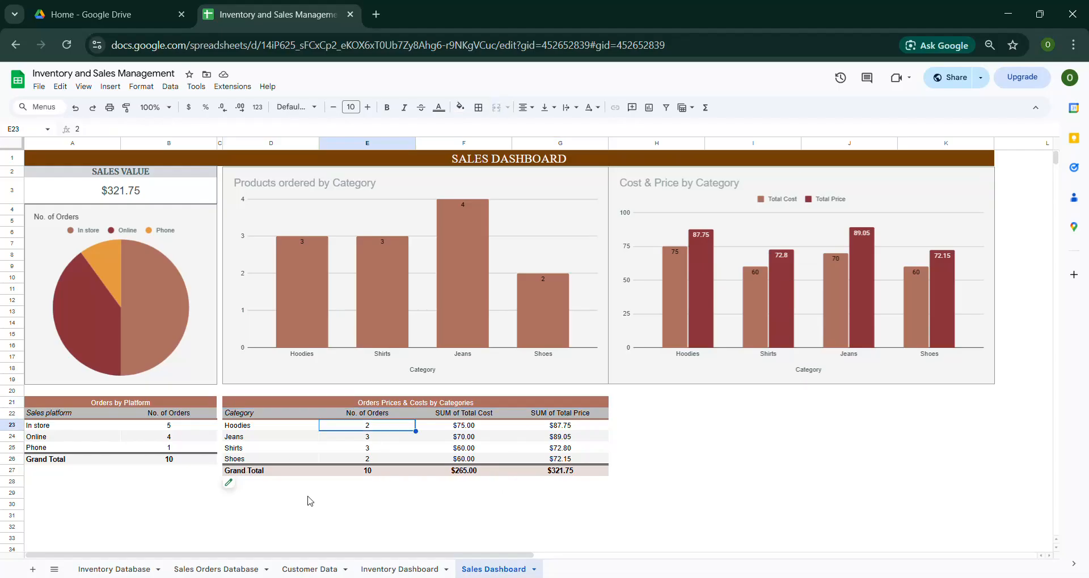
left_click(383, 483)
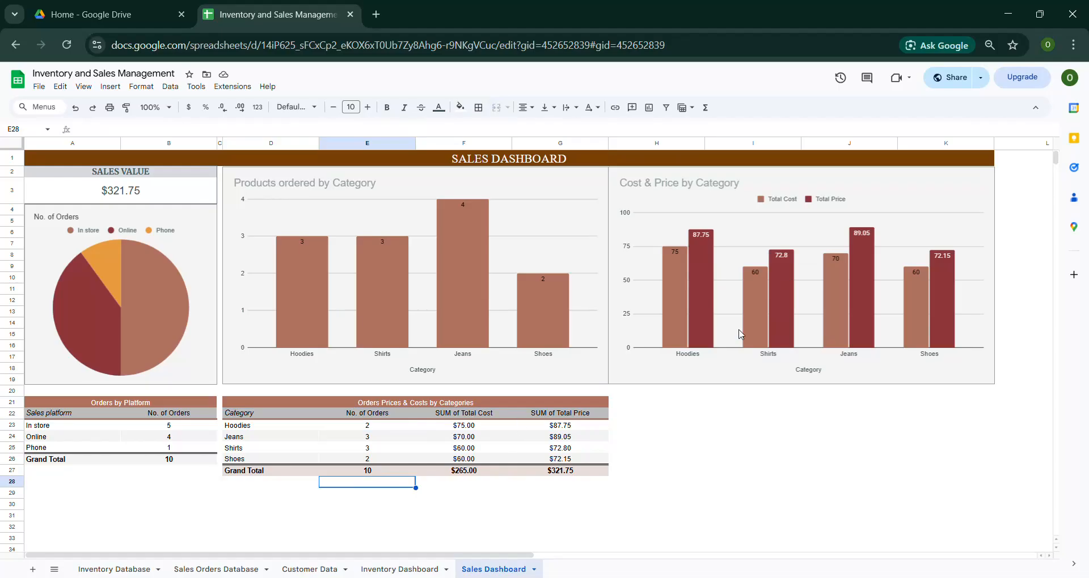
left_click(746, 460)
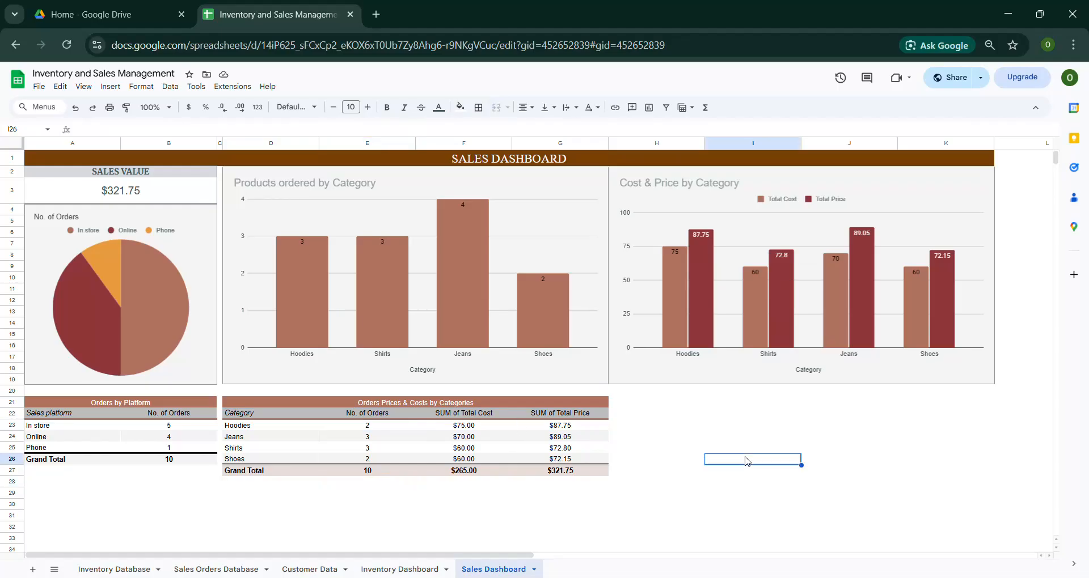